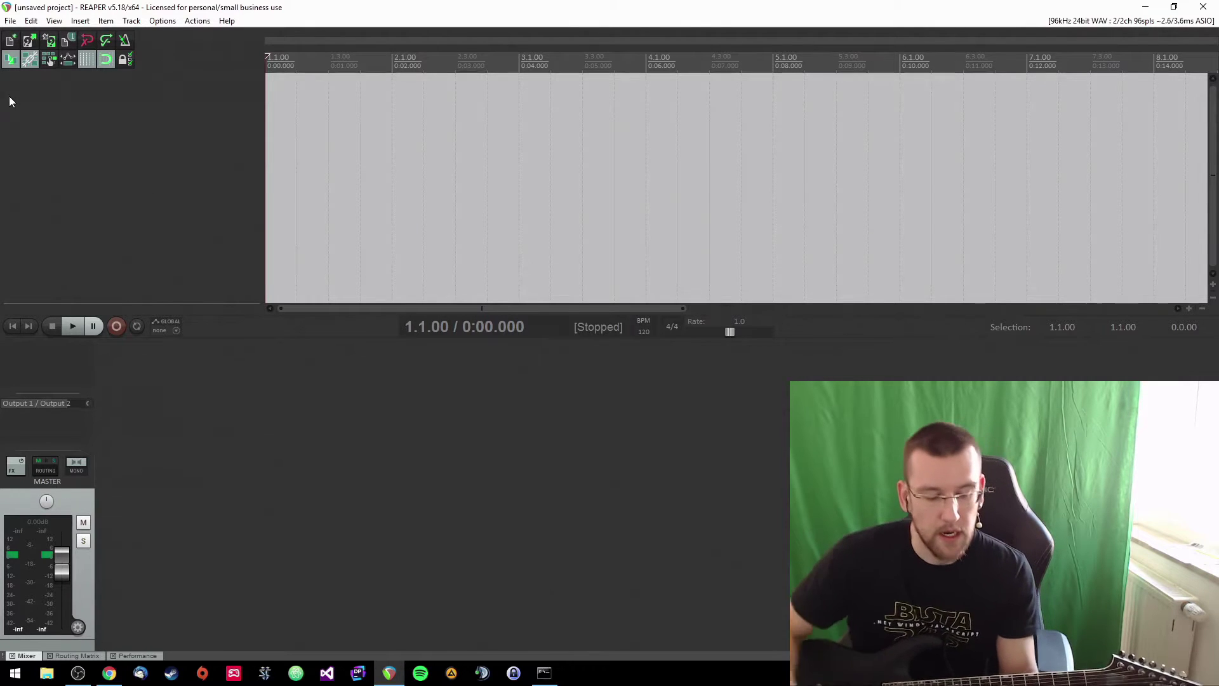
# Load the TSE X50 v2 (TSE AUDIO) amp plugin on a new track armed for recording from Input 1.
pyautogui.doubleClick(176, 136)
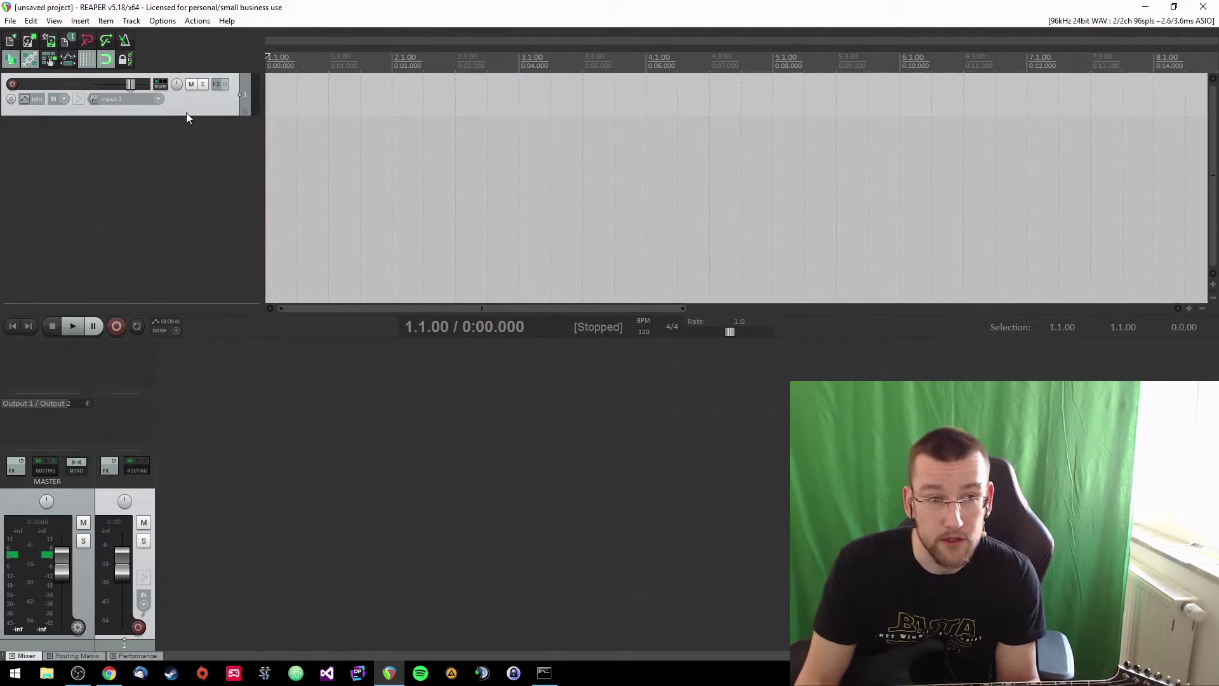
pyautogui.click(12, 83)
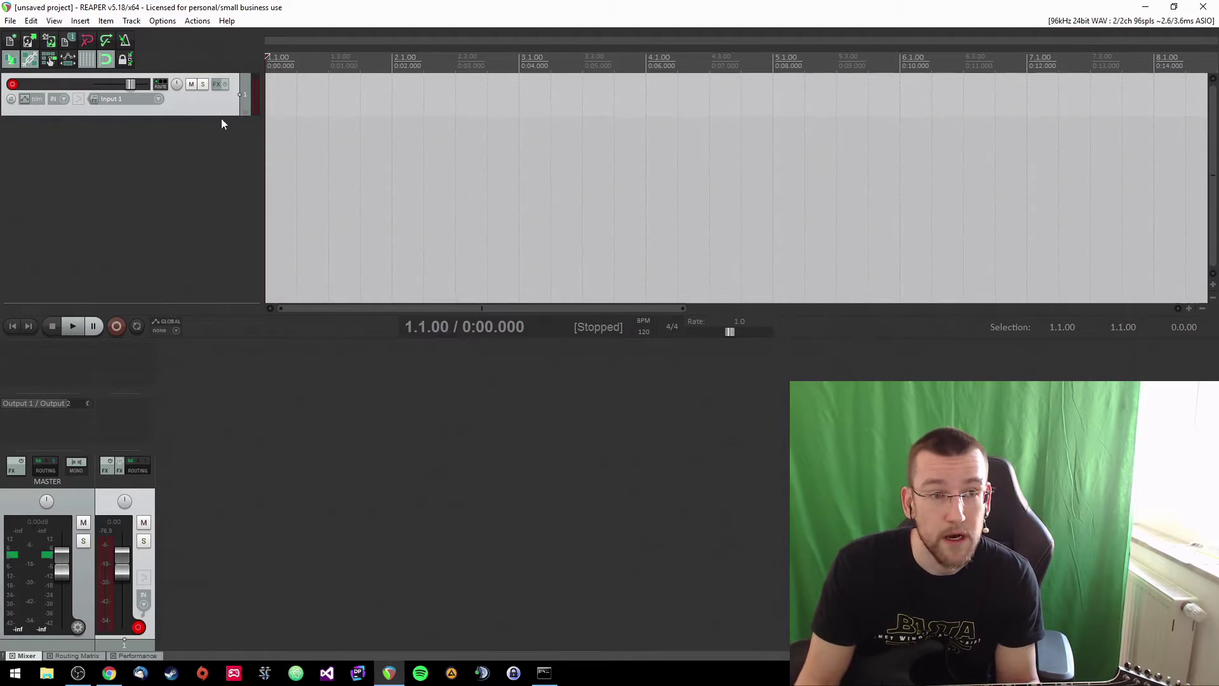
pyautogui.click(217, 83)
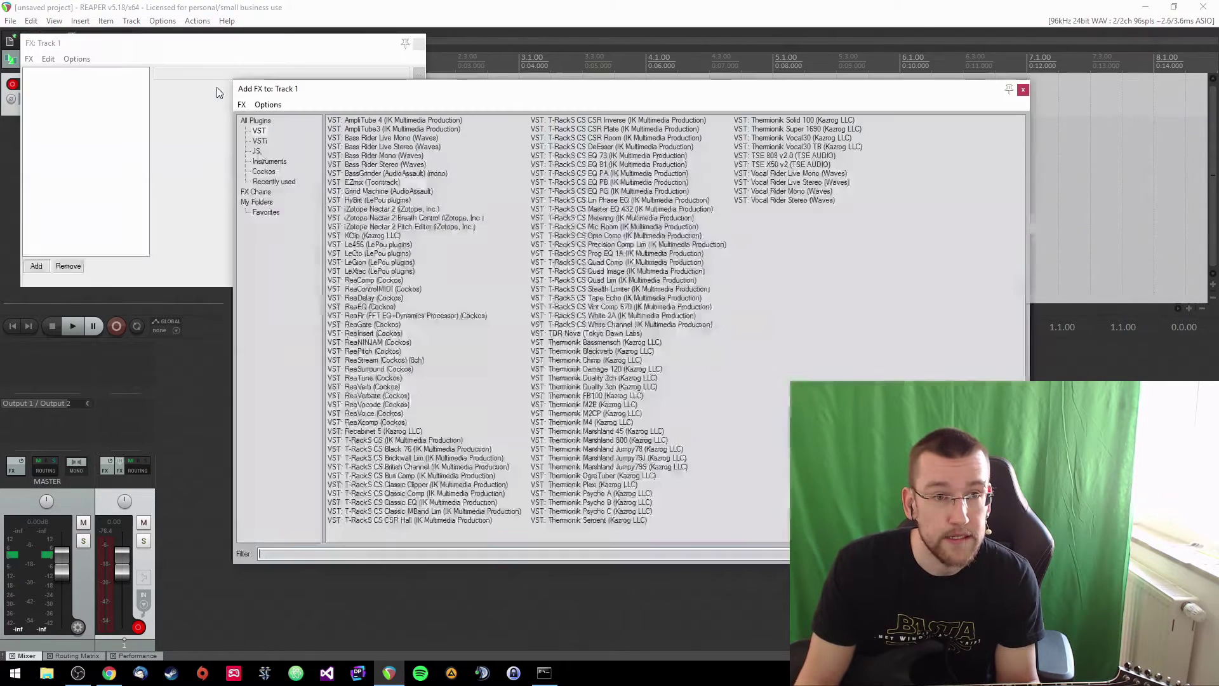
pyautogui.doubleClick(781, 164)
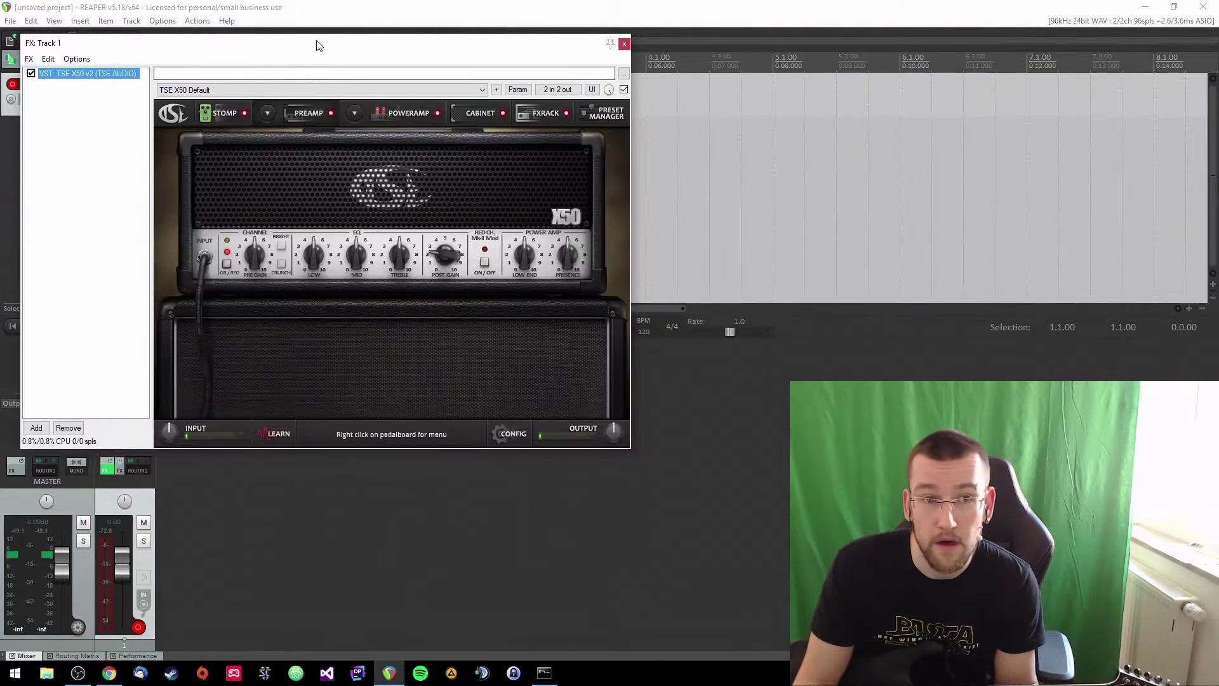
pyautogui.moveTo(316, 44); pyautogui.dragTo(532, 104)
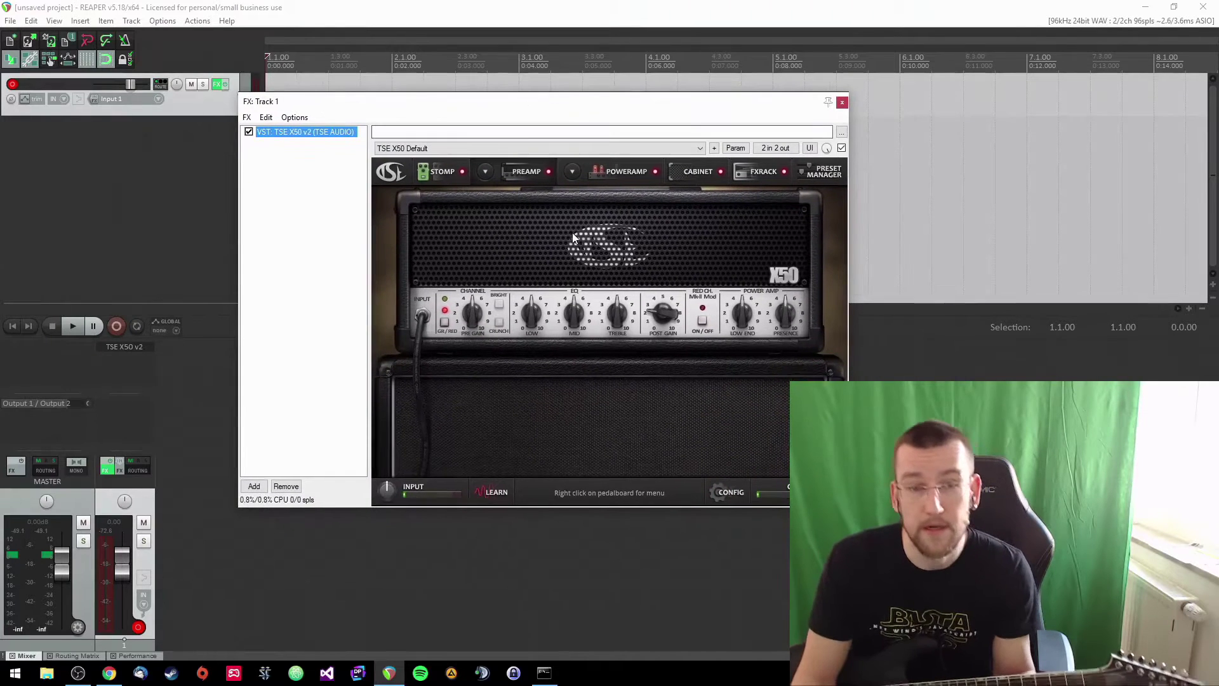
# Look through the amp plugin's Stomp, Preamp, Poweramp, Cabinet and FXRack sections.
pyautogui.click(443, 173)
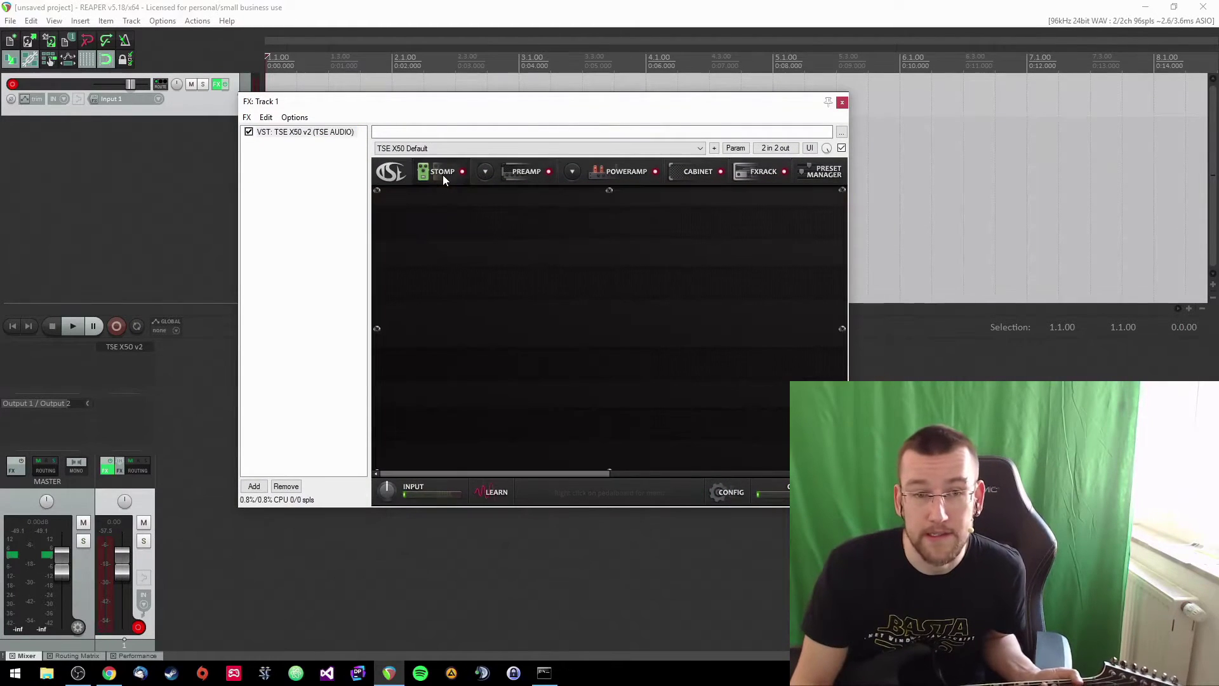
pyautogui.click(516, 172)
pyautogui.click(601, 171)
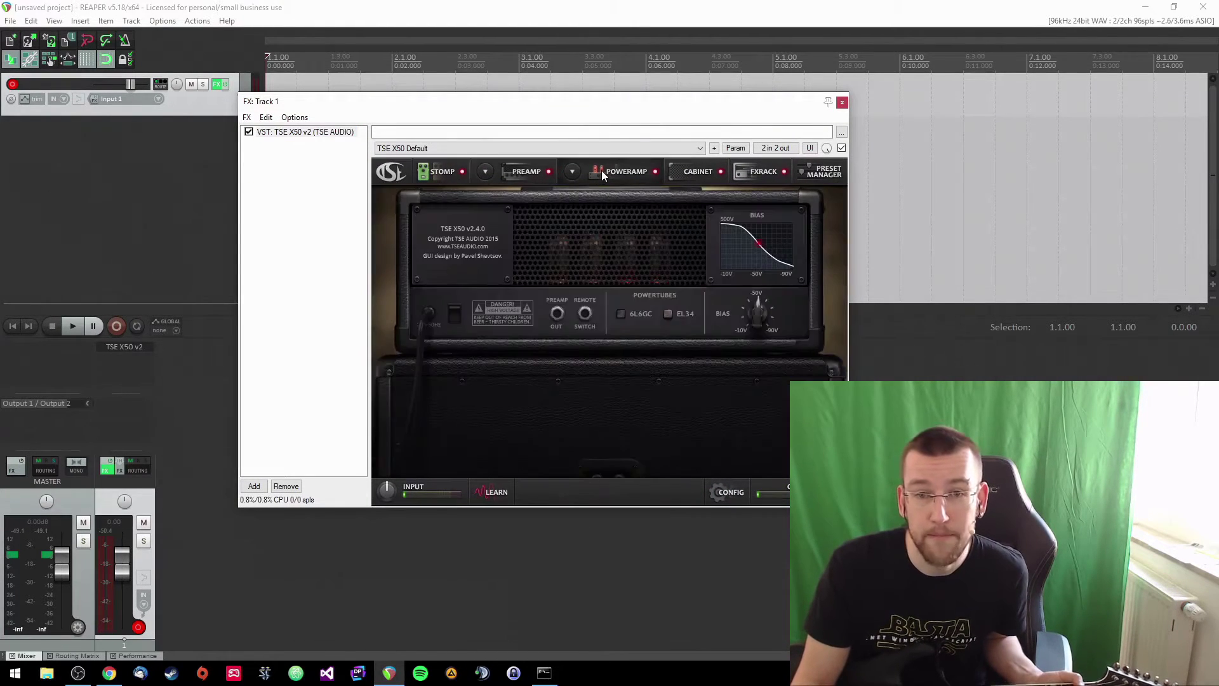
pyautogui.click(695, 171)
pyautogui.click(764, 172)
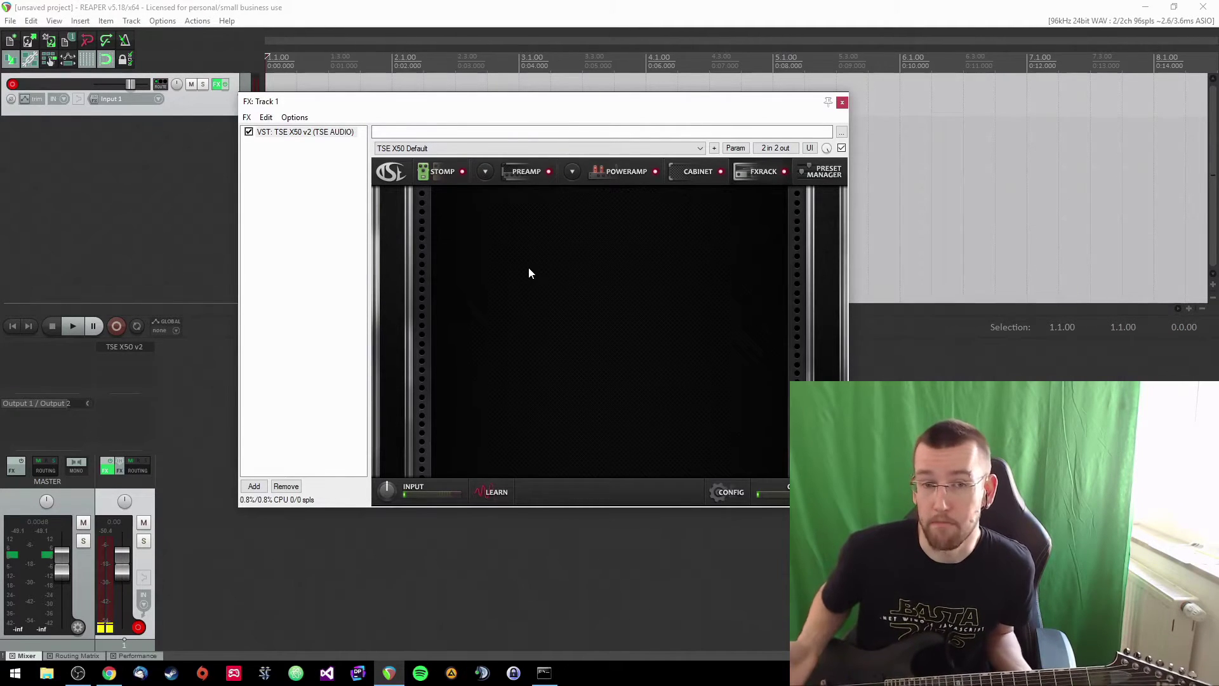
# Switch off the amp plugin's Stomp and FXRack sections and return to the Preamp view.
pyautogui.click(462, 171)
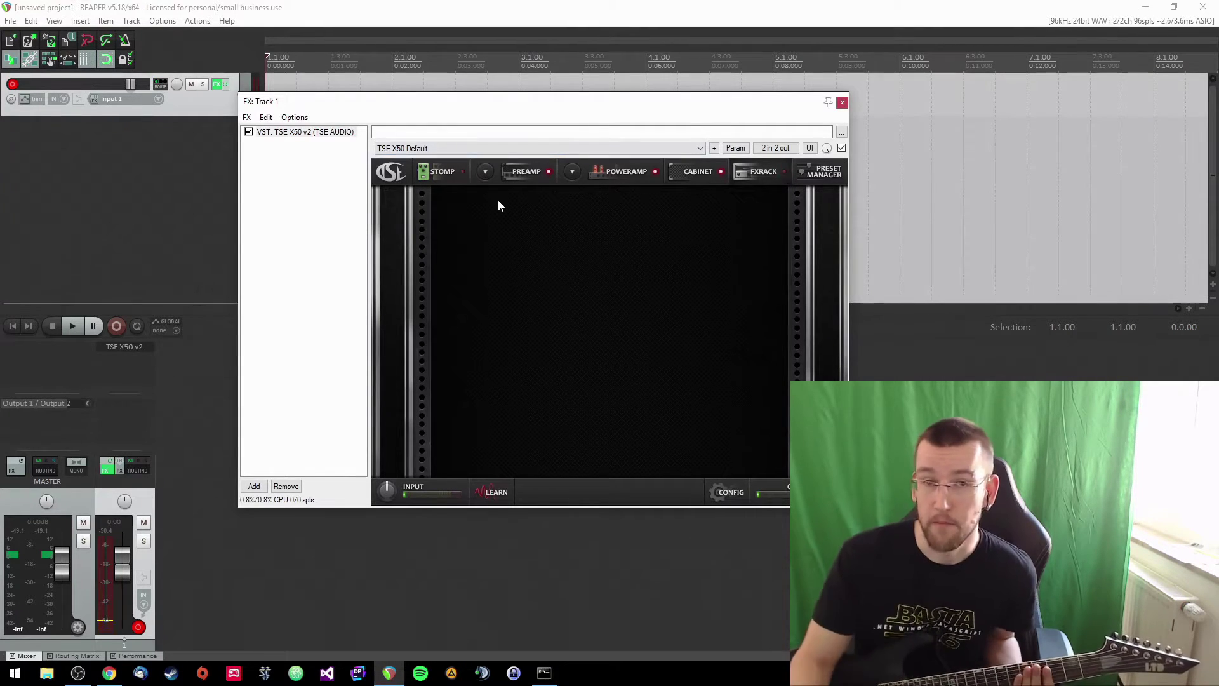
pyautogui.click(517, 176)
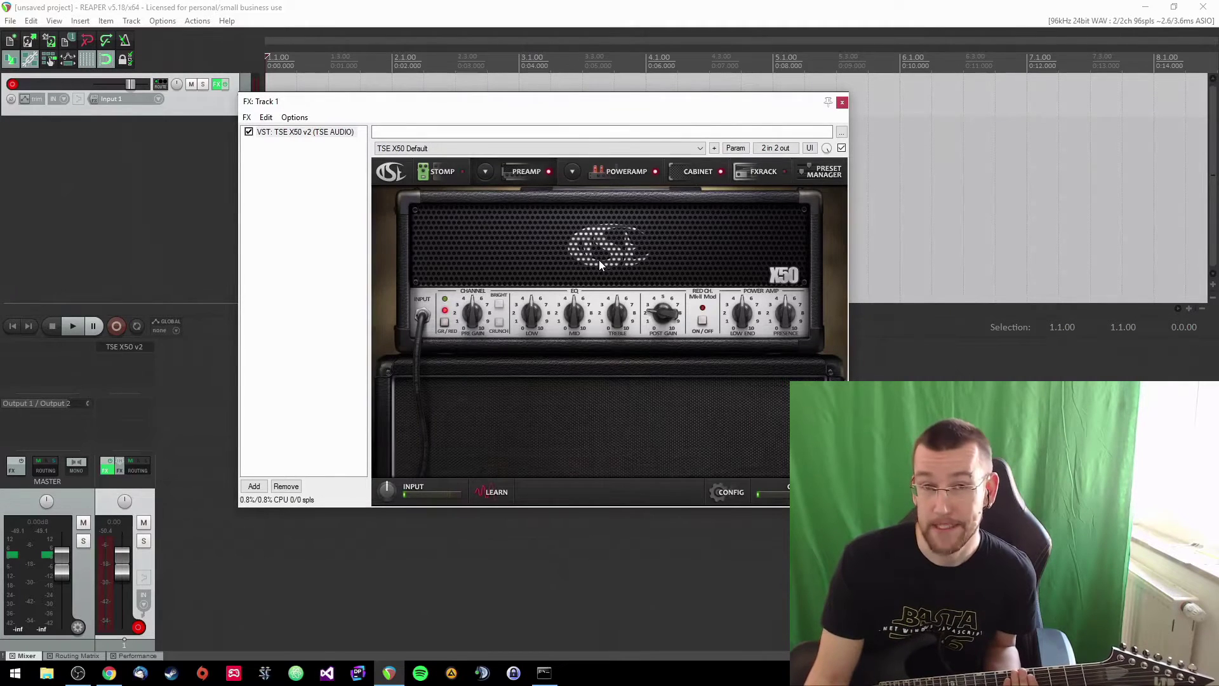
pyautogui.moveTo(547, 103); pyautogui.dragTo(592, 115)
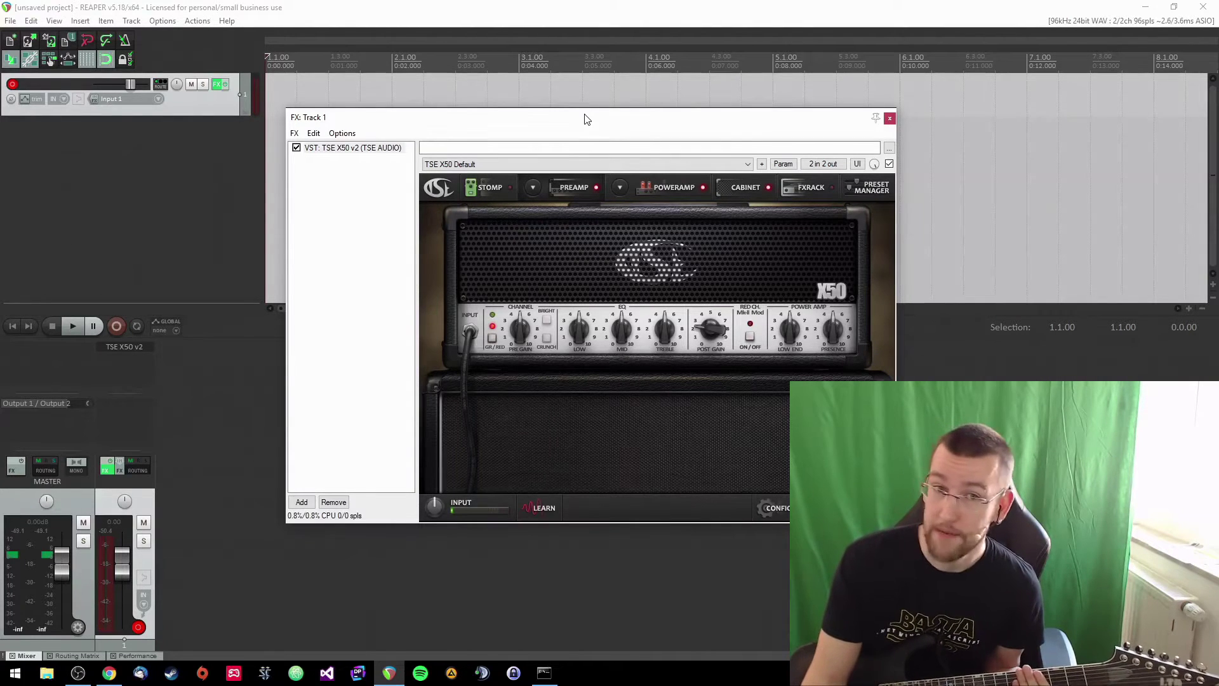
pyautogui.moveTo(596, 120)
pyautogui.mouseDown()
pyautogui.moveTo(563, 120)
pyautogui.moveTo(594, 125)
pyautogui.mouseUp()
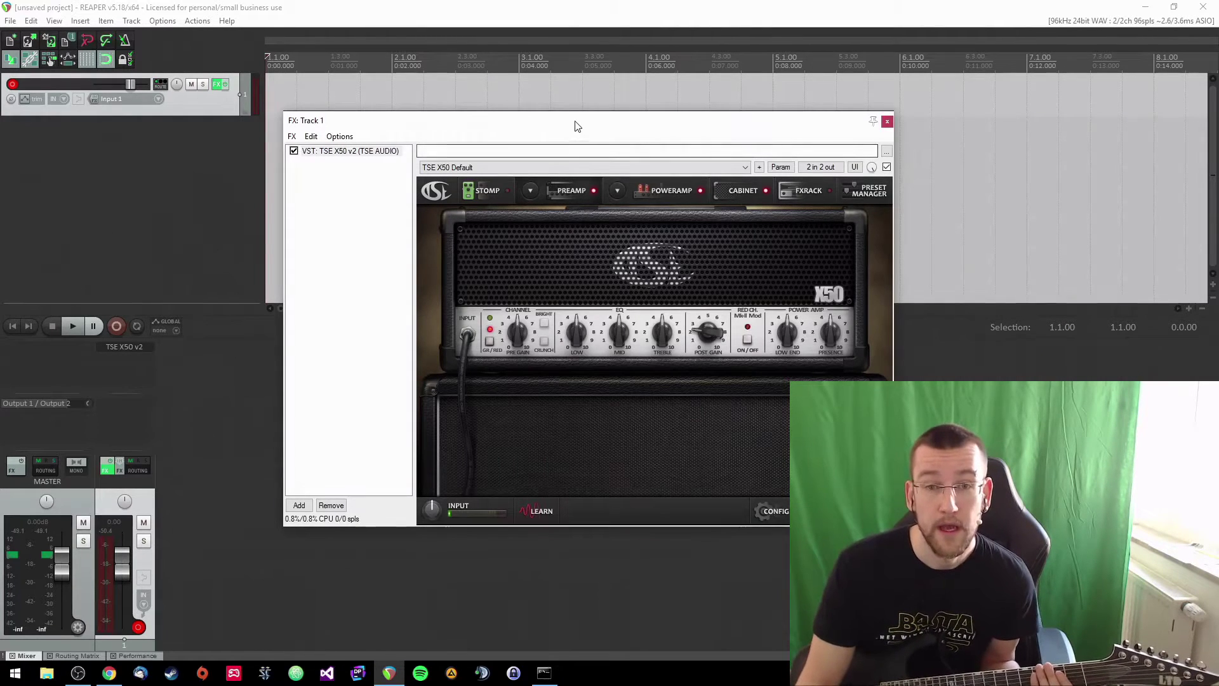
pyautogui.moveTo(574, 123)
pyautogui.mouseDown()
pyautogui.moveTo(577, 138)
pyautogui.moveTo(579, 115)
pyautogui.mouseUp()
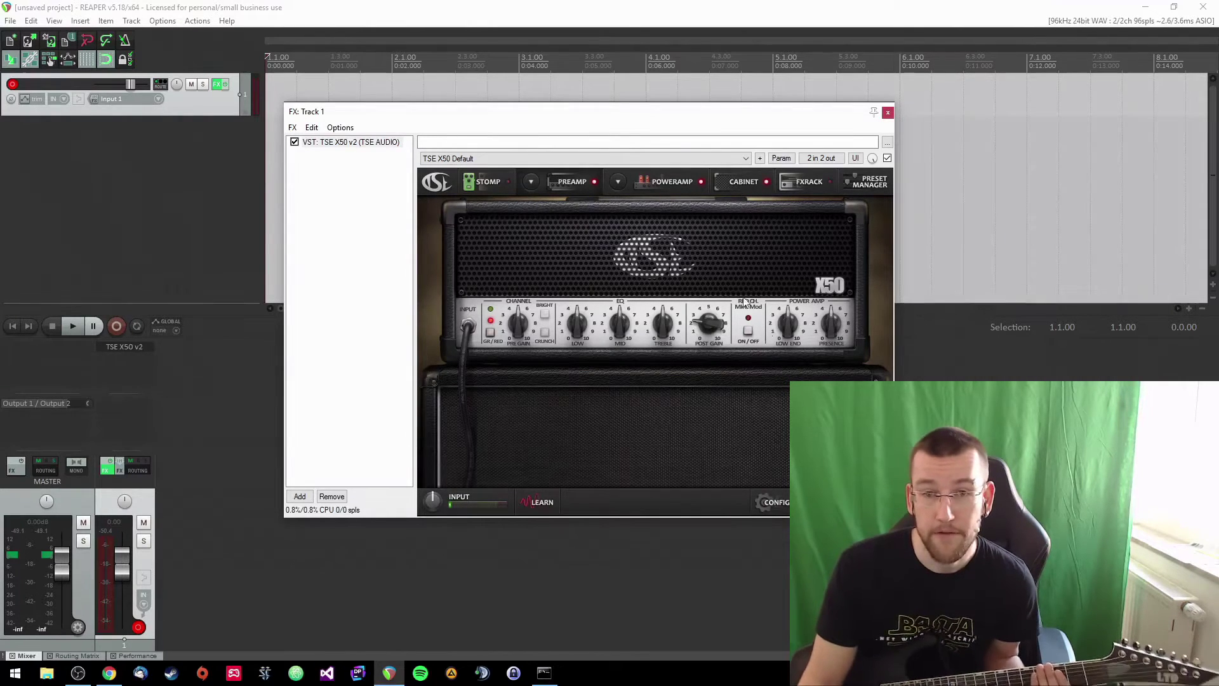
# Load the FLC Orange Crush impulse response from Fat Lazy Cabs into cabinet slot 1.
pyautogui.click(671, 217)
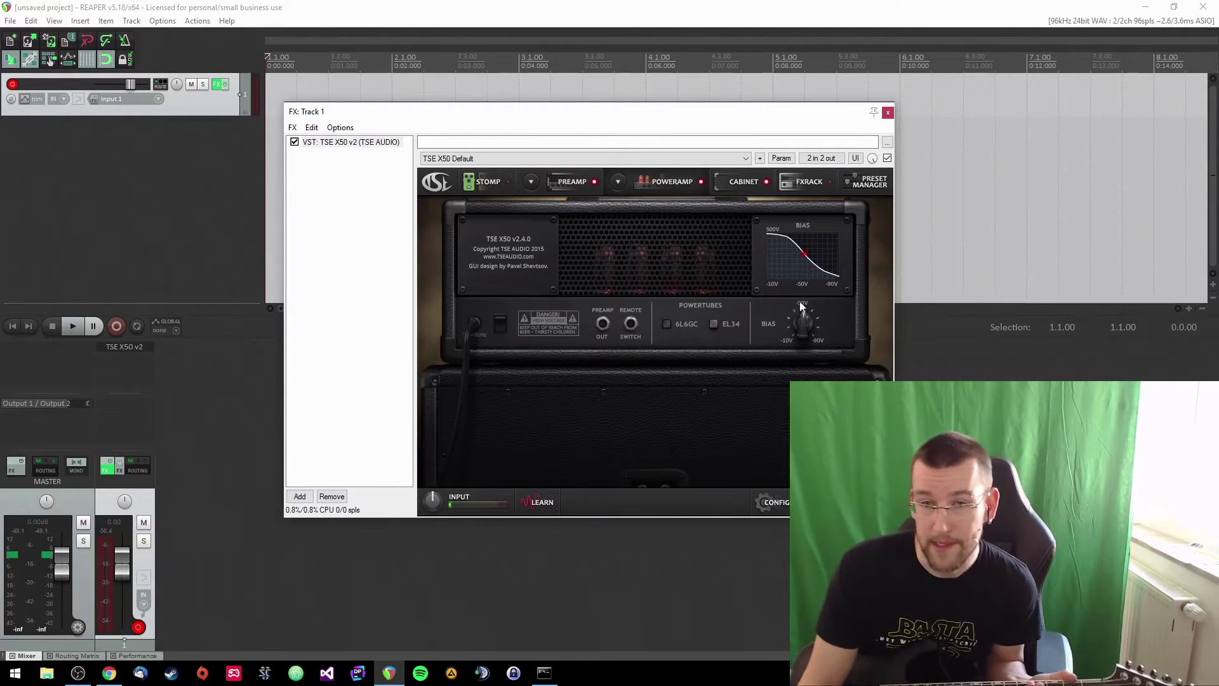
pyautogui.click(741, 181)
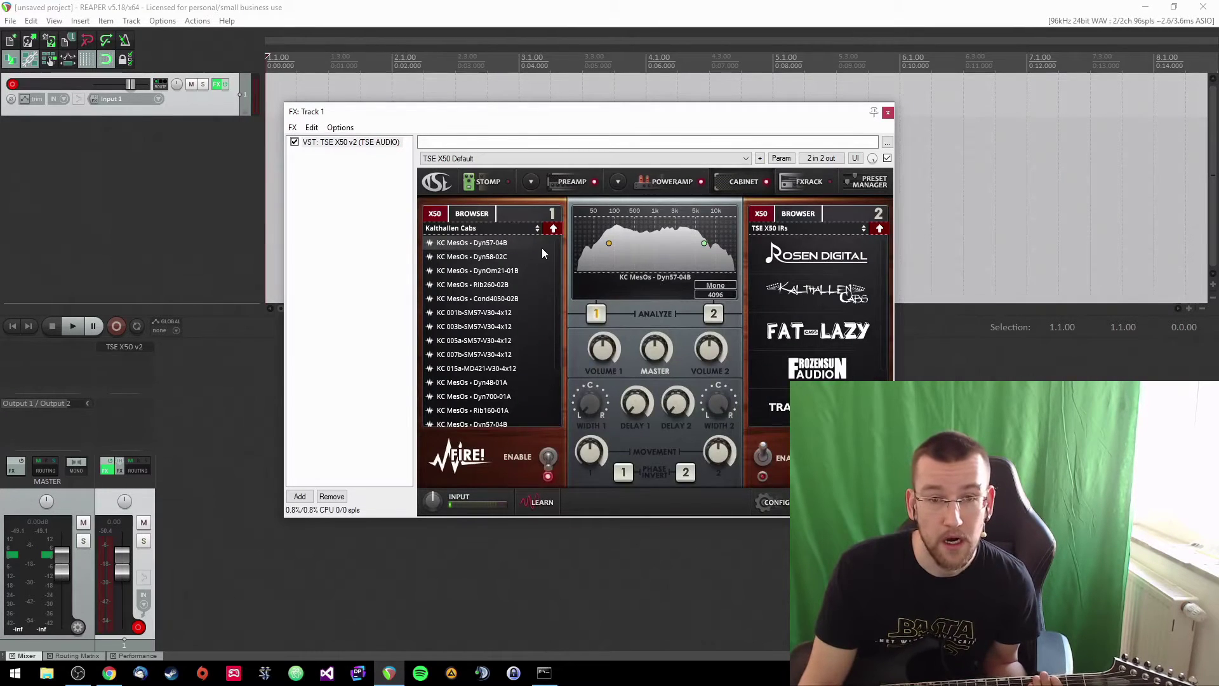
pyautogui.click(553, 230)
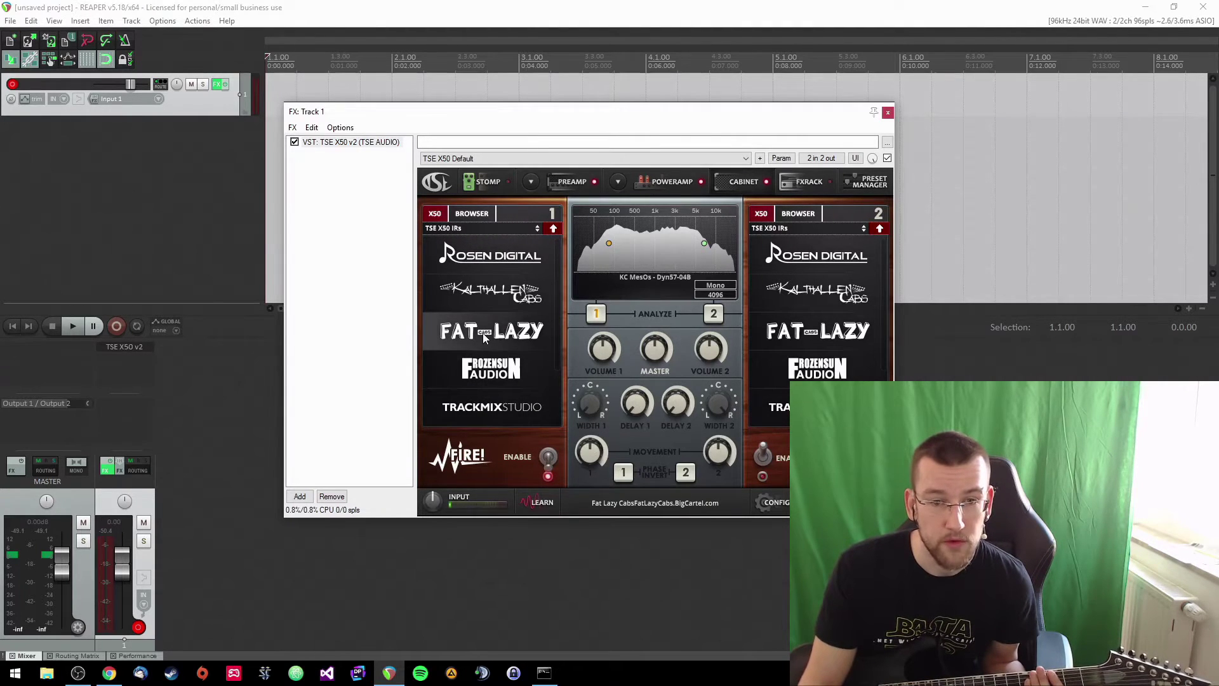
pyautogui.click(507, 334)
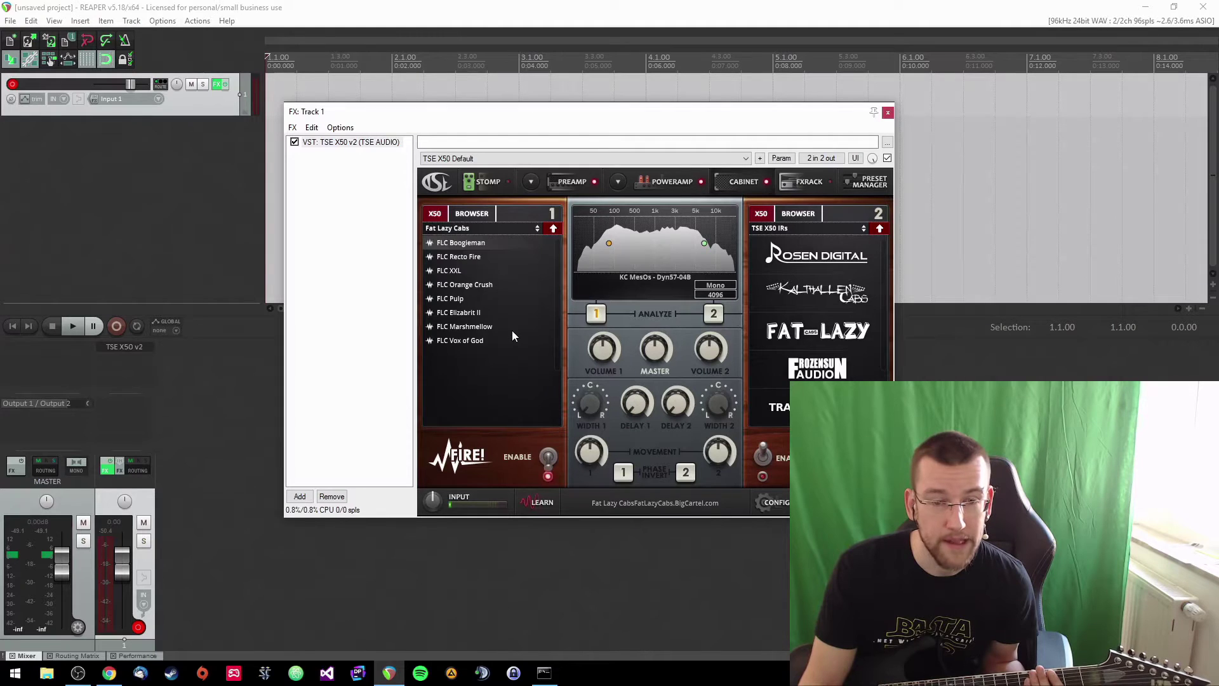
pyautogui.click(465, 285)
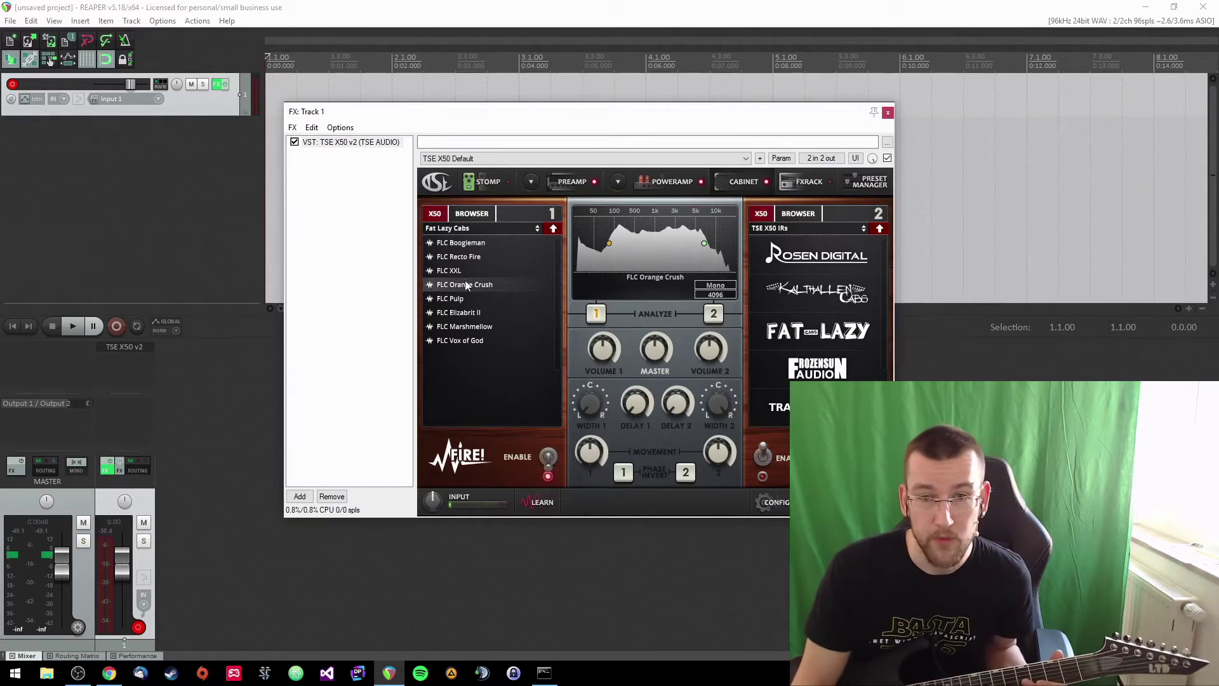
# Turn on input monitoring for the armed track and bring back the amp's Preamp view.
pyautogui.click(91, 113)
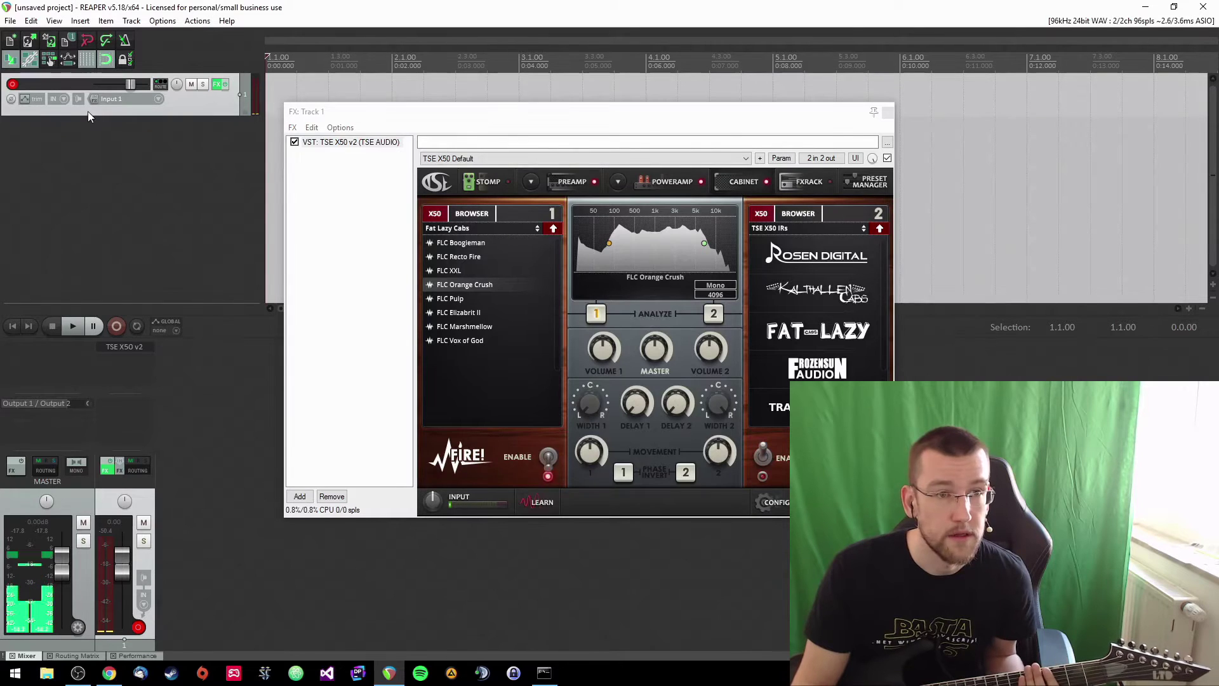
pyautogui.moveTo(563, 114); pyautogui.dragTo(615, 103)
pyautogui.click(614, 173)
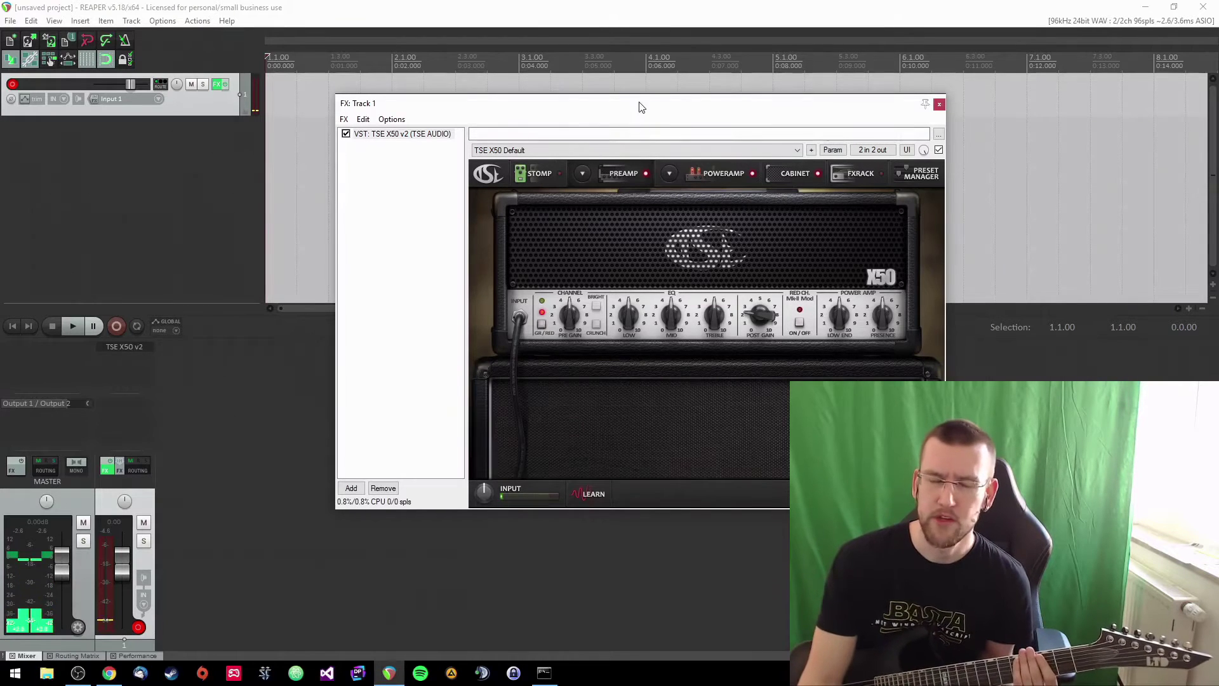
pyautogui.moveTo(639, 108); pyautogui.dragTo(613, 145)
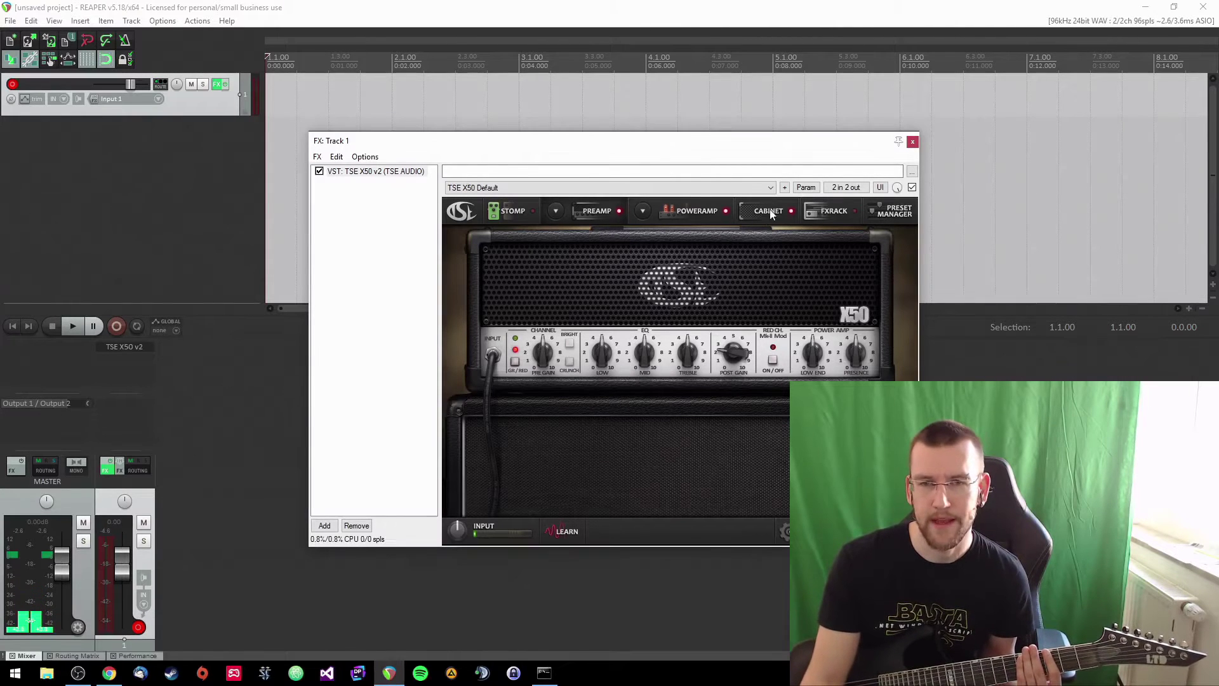
pyautogui.moveTo(632, 147)
pyautogui.mouseDown()
pyautogui.moveTo(636, 106)
pyautogui.moveTo(650, 147)
pyautogui.mouseUp()
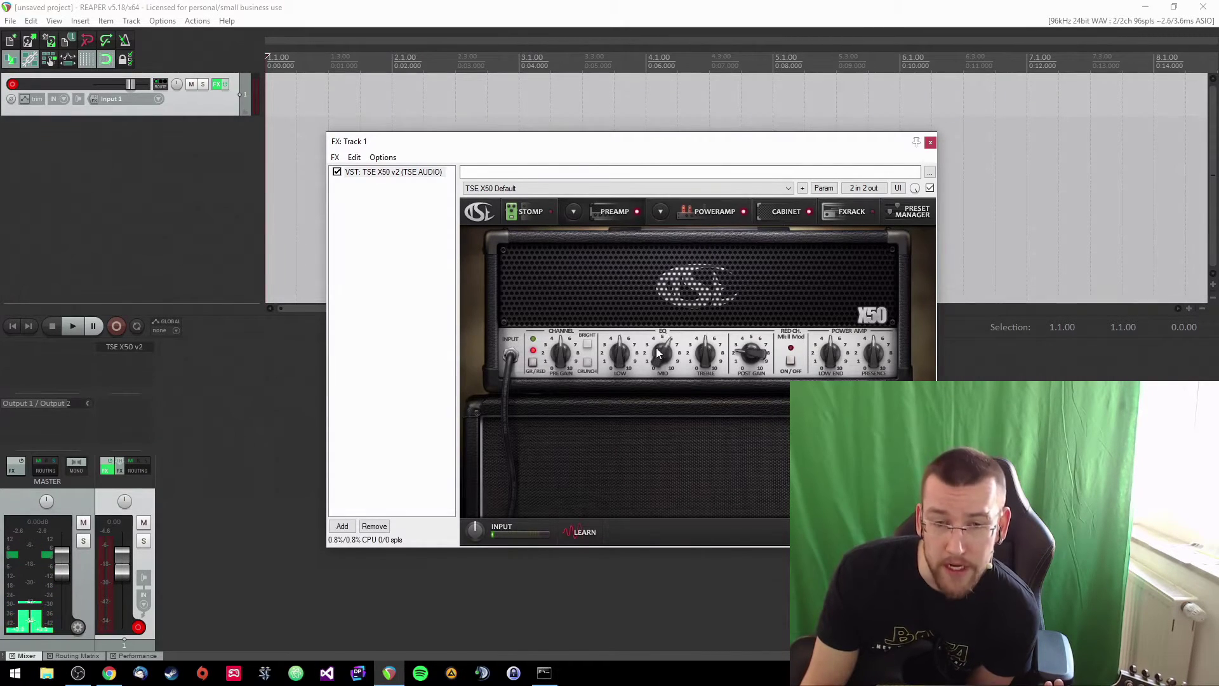
# Try other Mid and Pre Gain settings on the amp and bring Pre Gain back to 50%.
pyautogui.moveTo(664, 361); pyautogui.dragTo(660, 320)
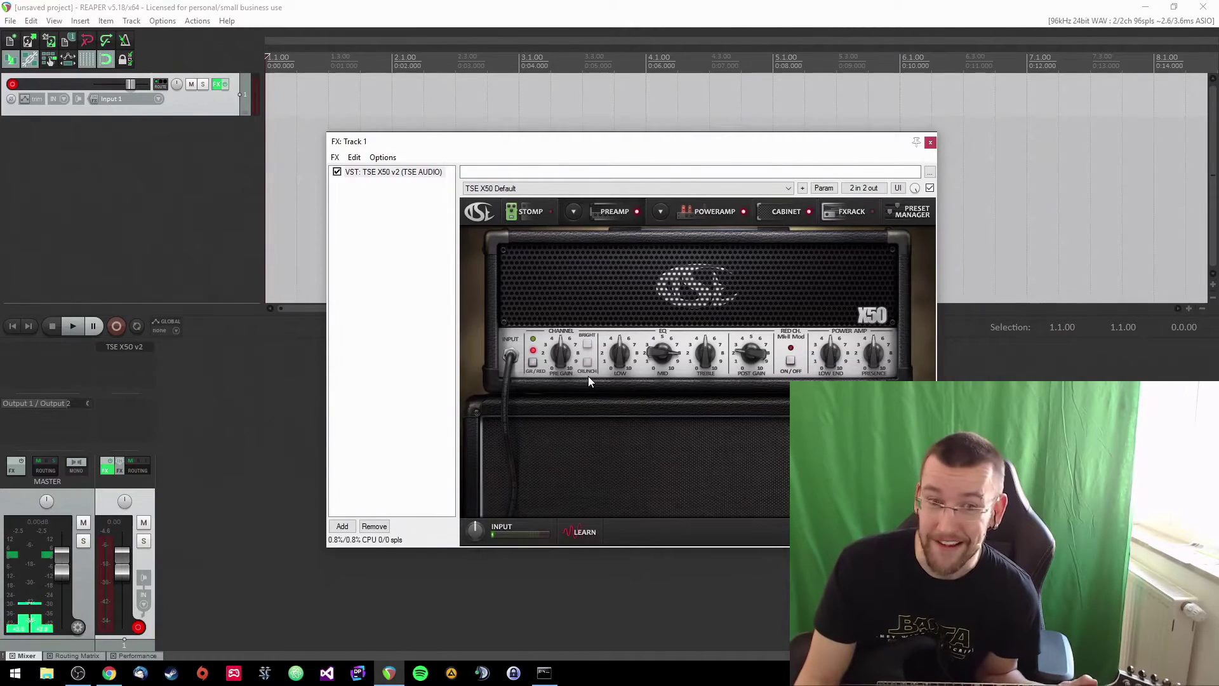
pyautogui.moveTo(563, 359); pyautogui.dragTo(561, 322)
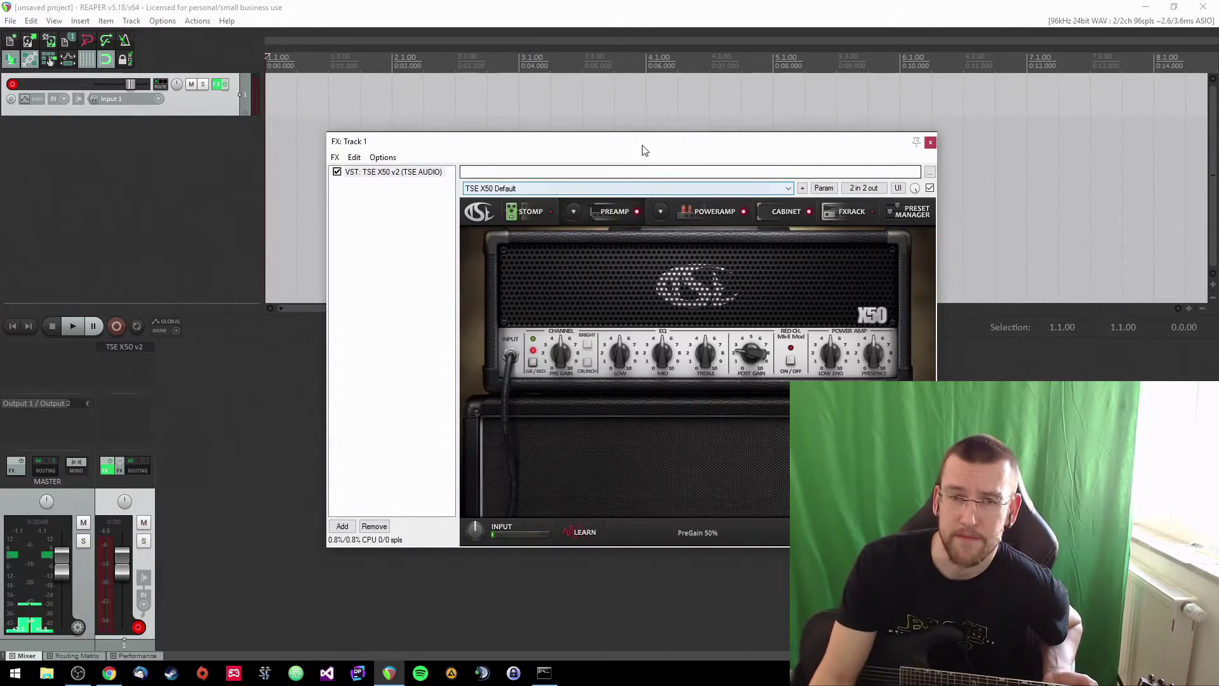
pyautogui.moveTo(643, 148)
pyautogui.mouseDown()
pyautogui.moveTo(626, 144)
pyautogui.moveTo(656, 158)
pyautogui.moveTo(659, 137)
pyautogui.mouseUp()
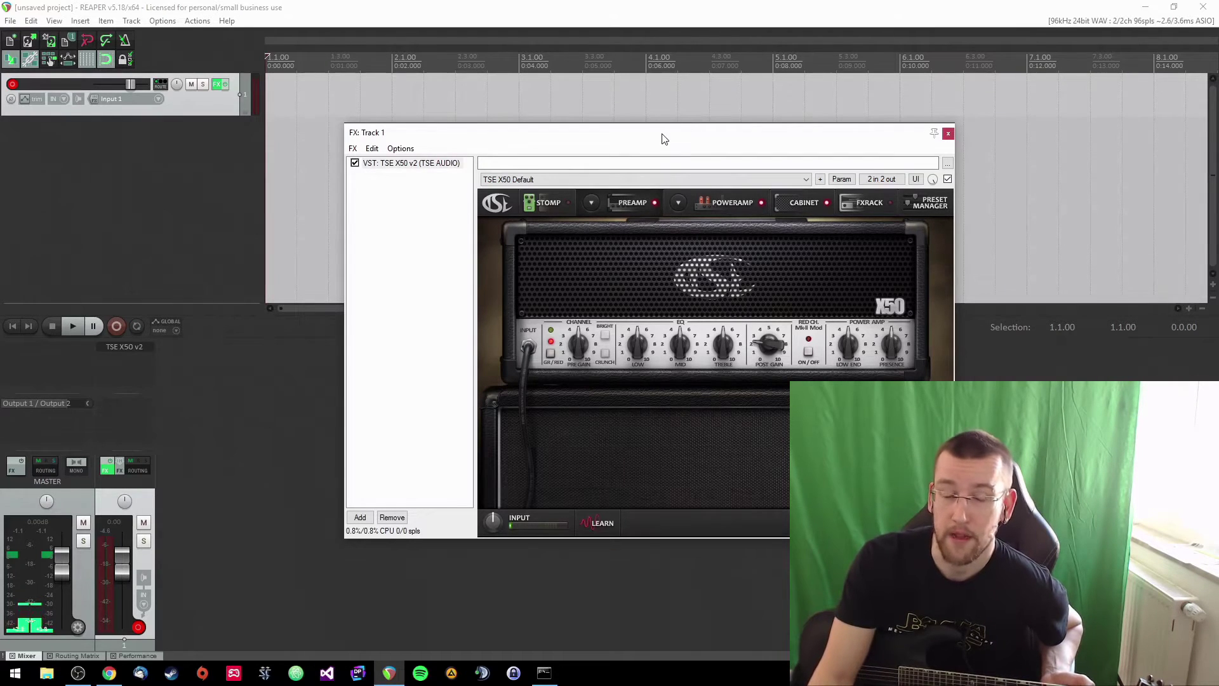
pyautogui.moveTo(676, 146)
pyautogui.mouseDown()
pyautogui.moveTo(631, 142)
pyautogui.moveTo(680, 136)
pyautogui.mouseUp()
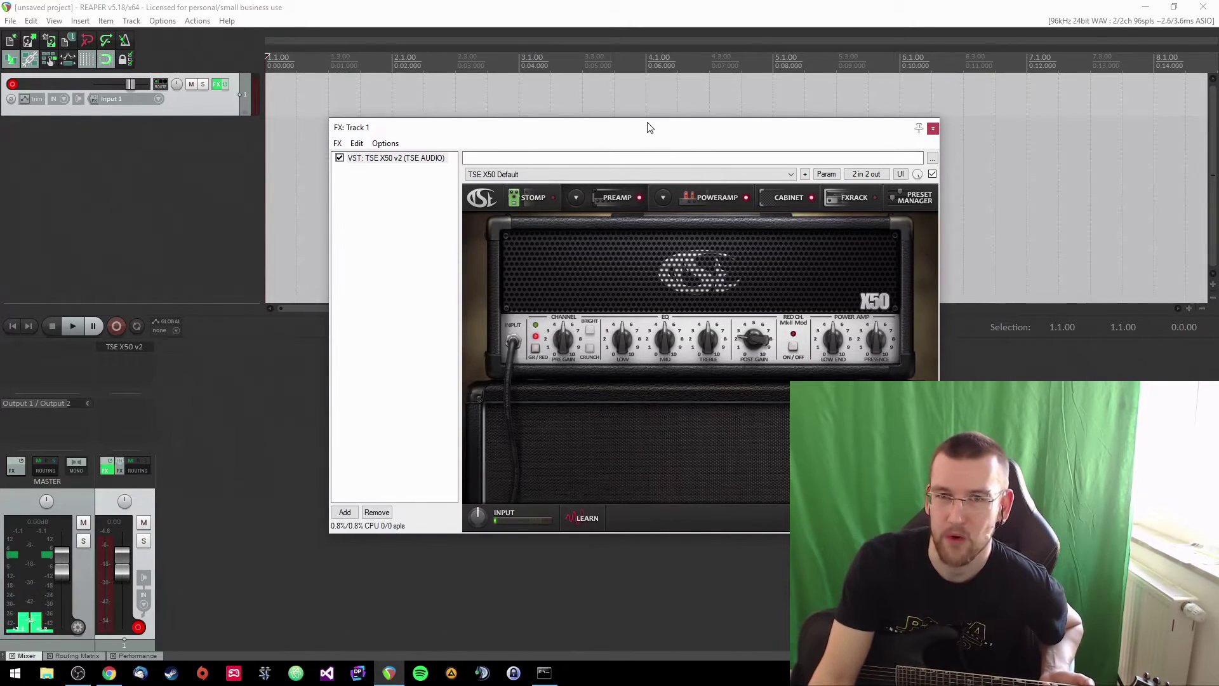
pyautogui.moveTo(649, 128)
pyautogui.mouseDown()
pyautogui.moveTo(645, 139)
pyautogui.moveTo(653, 113)
pyautogui.mouseUp()
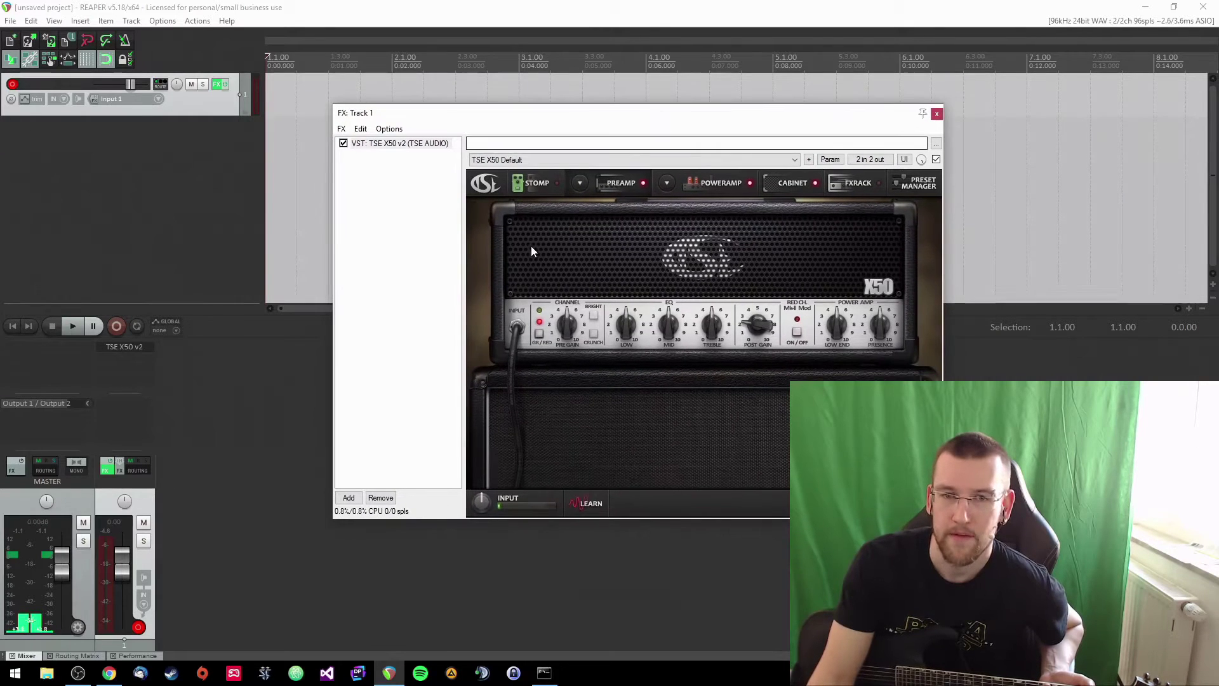
# Add a Noise Fighter pedal to the empty Stomp pedalboard.
pyautogui.click(538, 183)
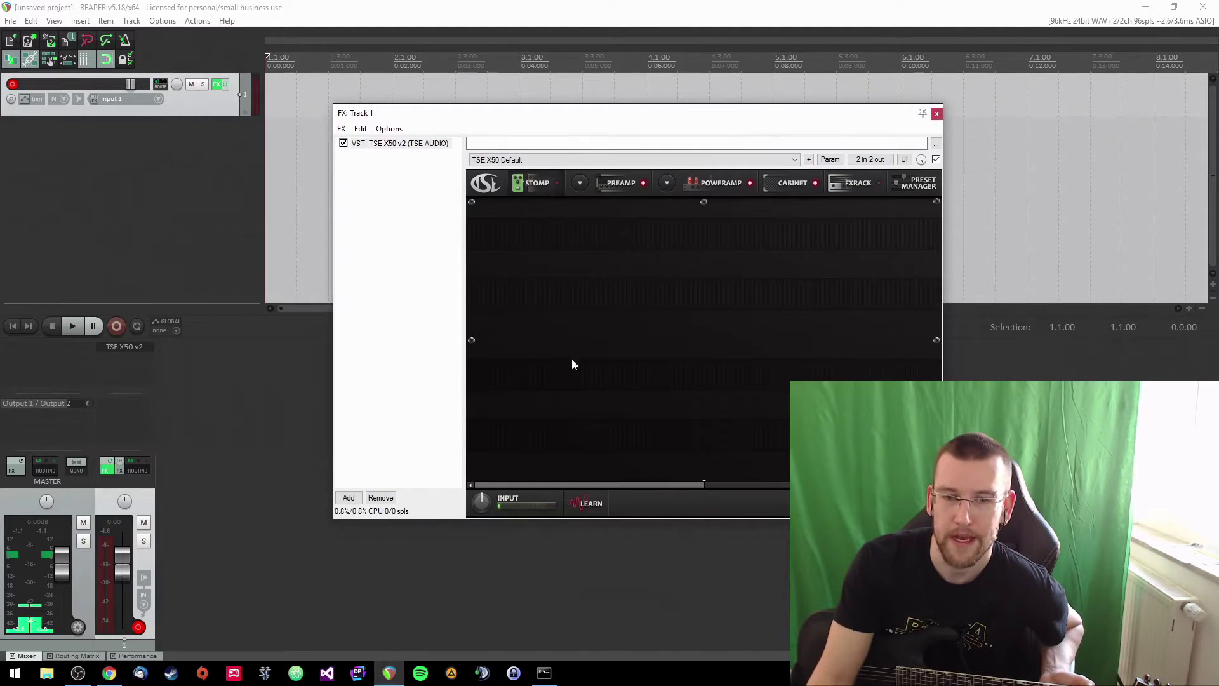
pyautogui.click(630, 317)
pyautogui.moveTo(583, 345)
pyautogui.click(667, 345)
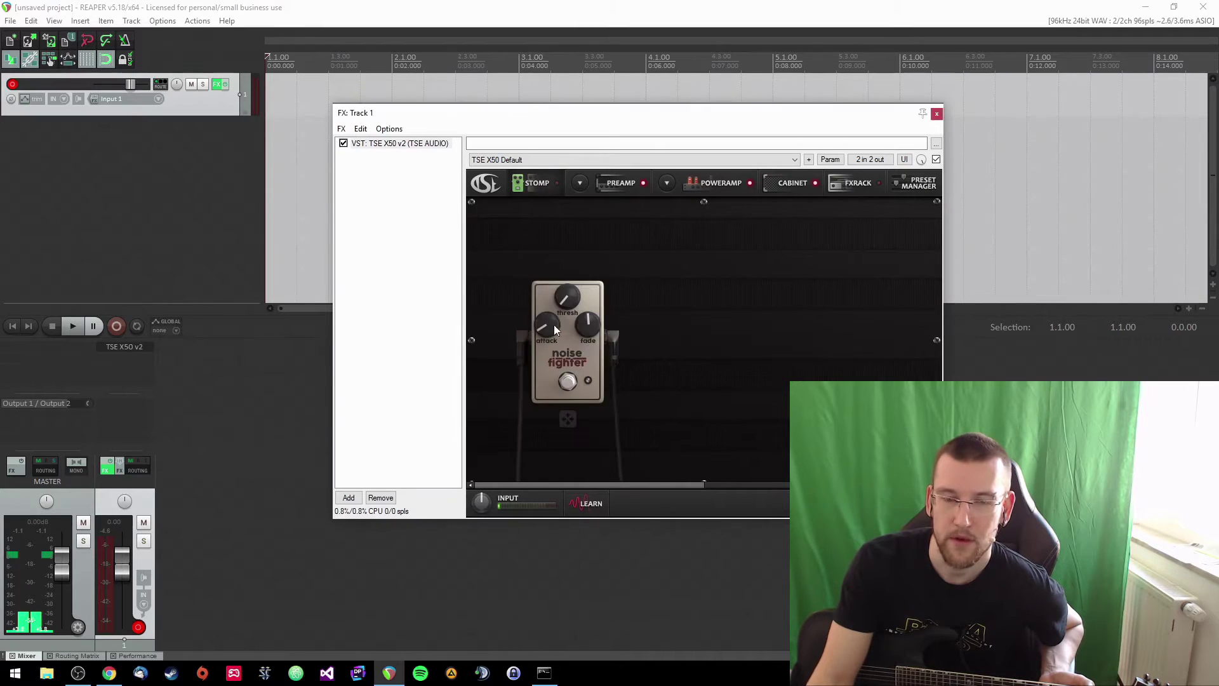
# Set the Noise Fighter's threshold to -60 dB and switch on the pedal and the Stomp section.
pyautogui.moveTo(567, 303)
pyautogui.mouseDown()
pyautogui.moveTo(569, 211)
pyautogui.moveTo(563, 300)
pyautogui.mouseUp()
pyautogui.click(553, 388)
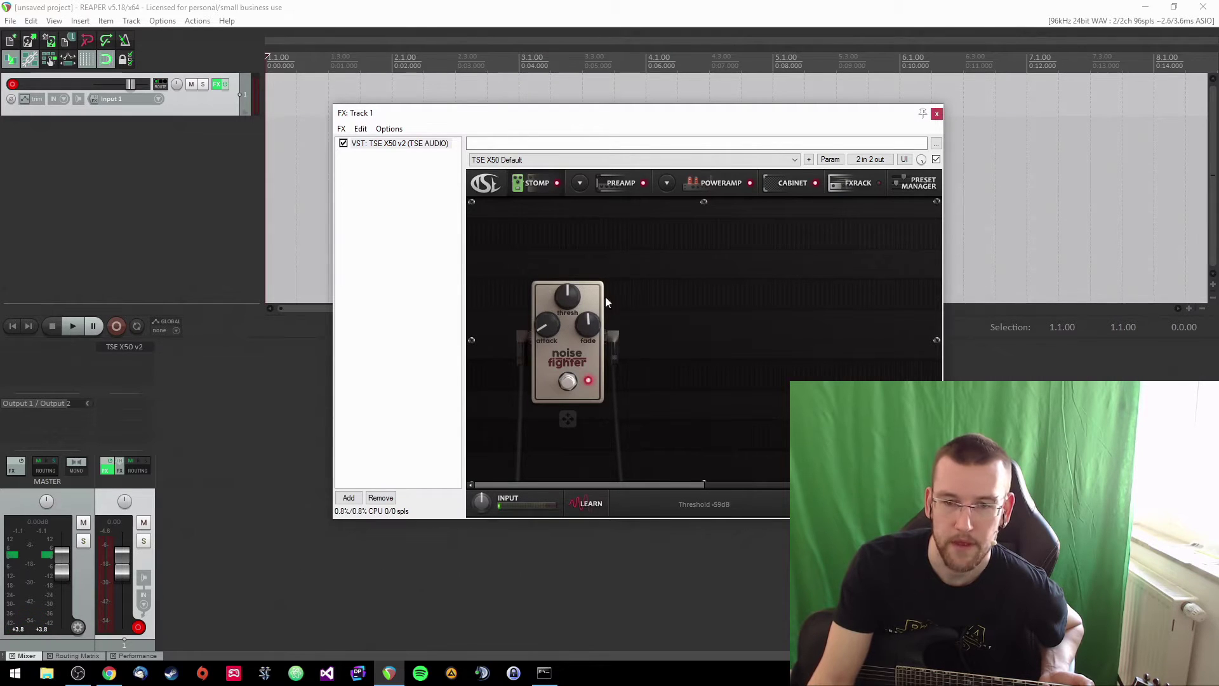
pyautogui.moveTo(563, 301); pyautogui.dragTo(564, 303)
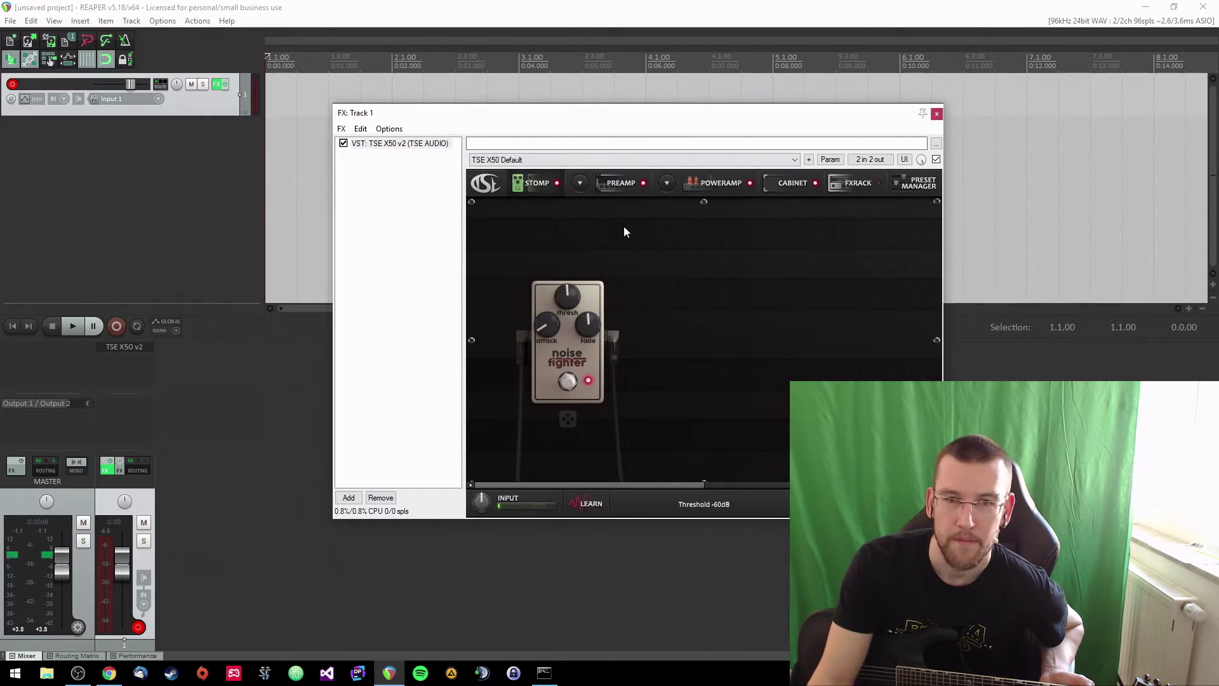
# Add a TSE808 distortion pedal after the Noise Fighter on the pedalboard.
pyautogui.click(742, 336)
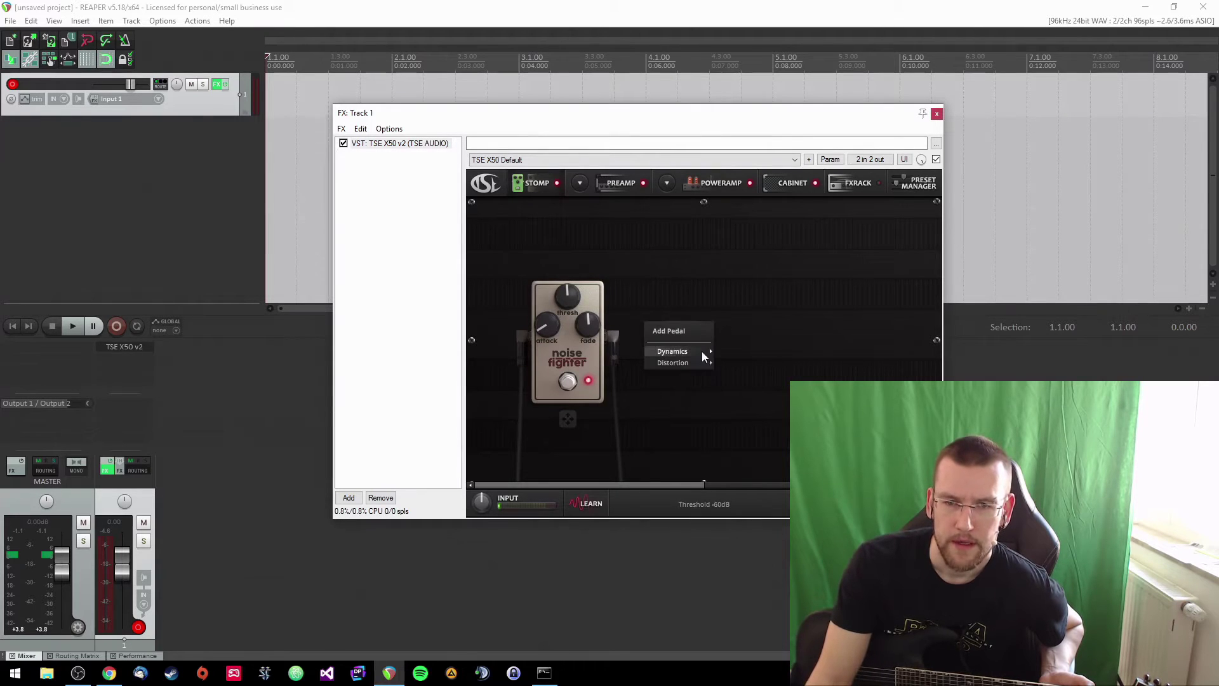
pyautogui.moveTo(673, 363)
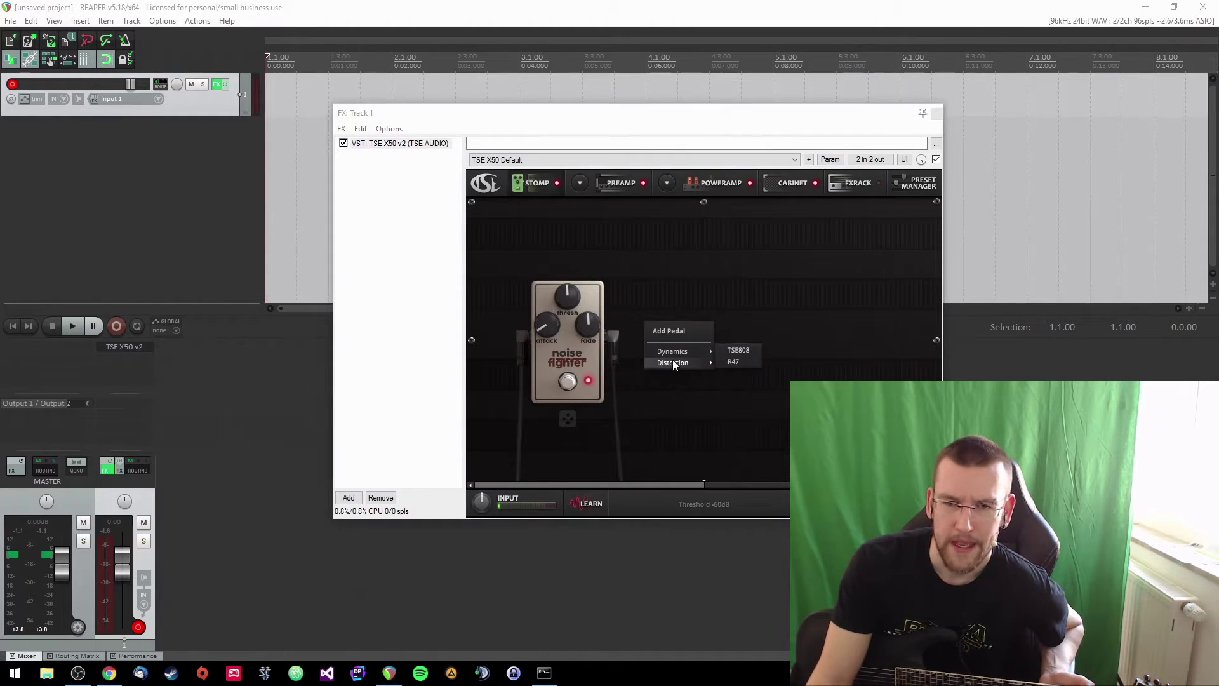
pyautogui.click(743, 351)
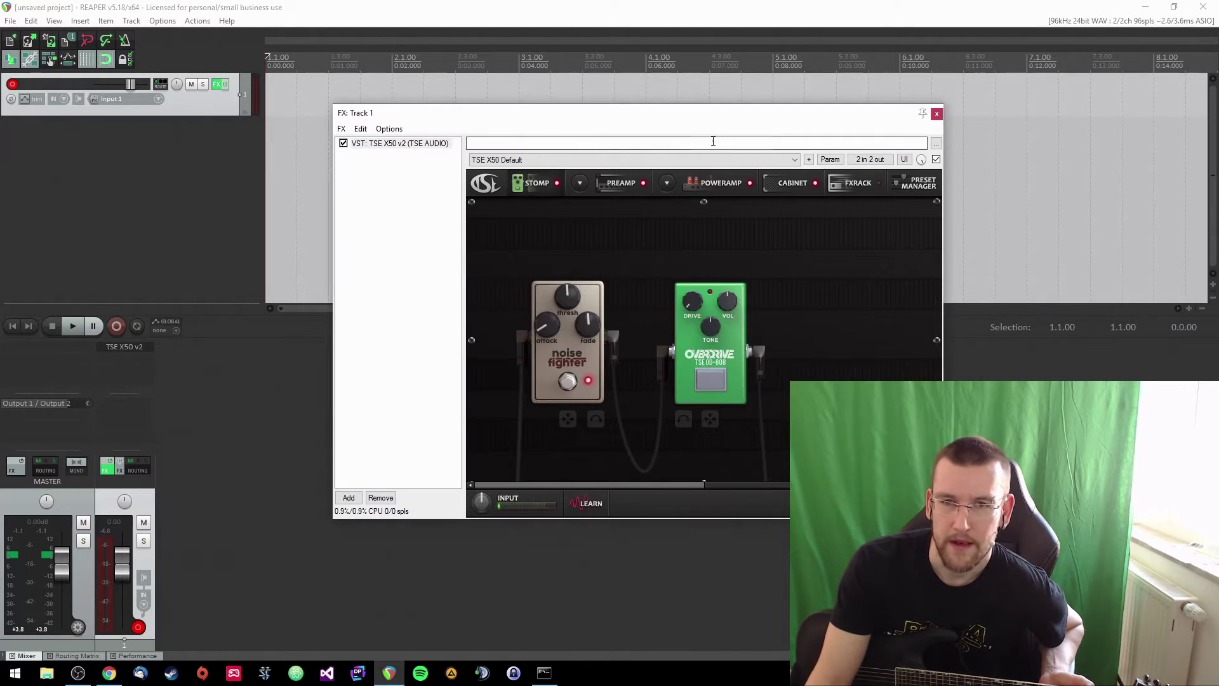
# Add the standalone TSE 808 v2.0 (TSE AUDIO) plugin to the track's FX chain.
pyautogui.moveTo(709, 124); pyautogui.dragTo(674, 127)
pyautogui.click(323, 500)
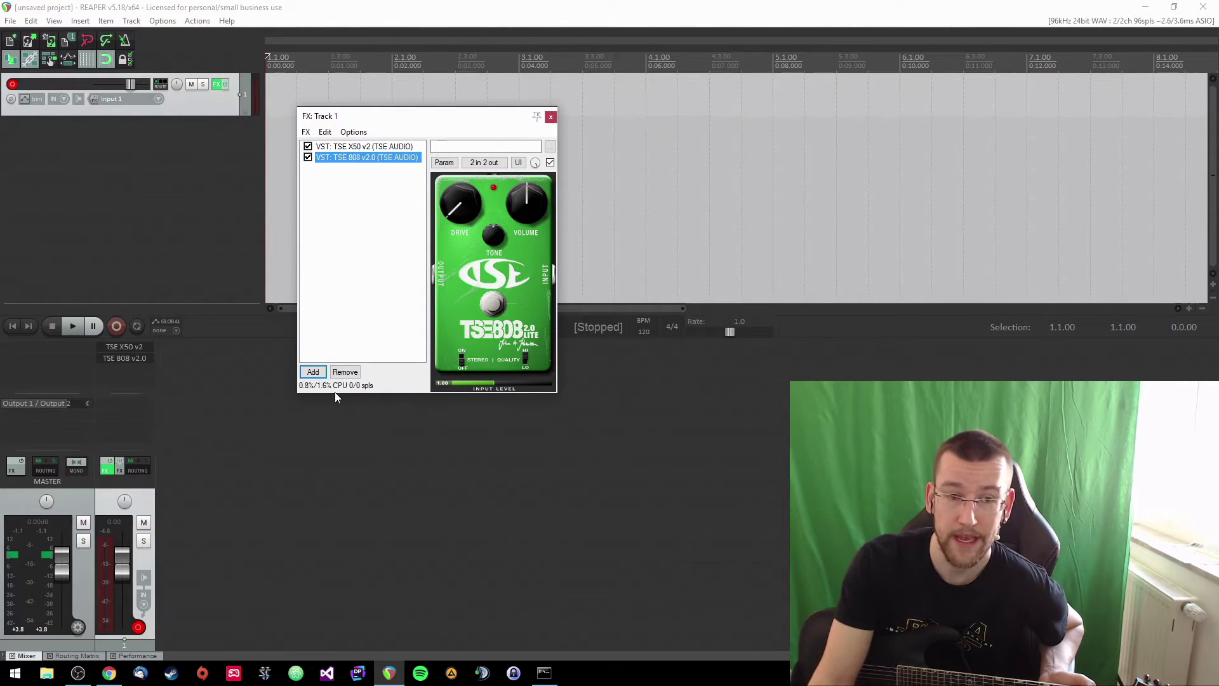
# Remove the standalone TSE 808 v2.0 plugin from the track's FX chain.
pyautogui.click(345, 372)
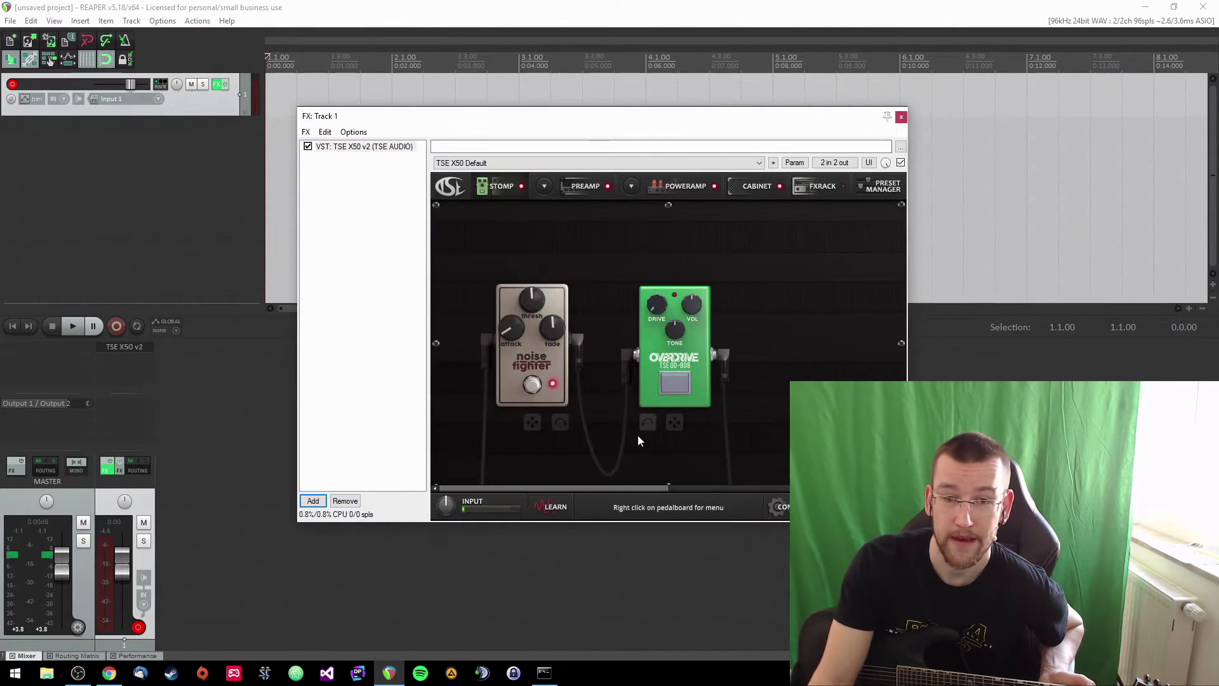
# Move the overdrive pedal farther from the Noise Fighter on the pedalboard and switch it on.
pyautogui.moveTo(674, 424); pyautogui.dragTo(721, 424)
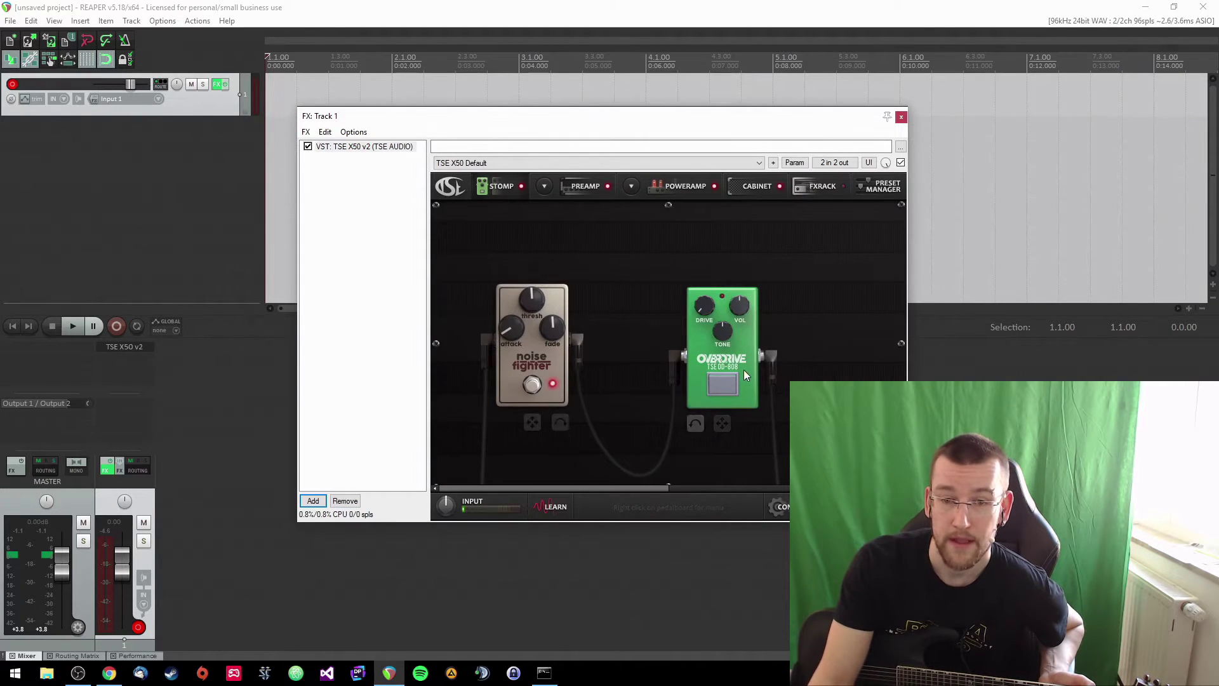
pyautogui.click(724, 384)
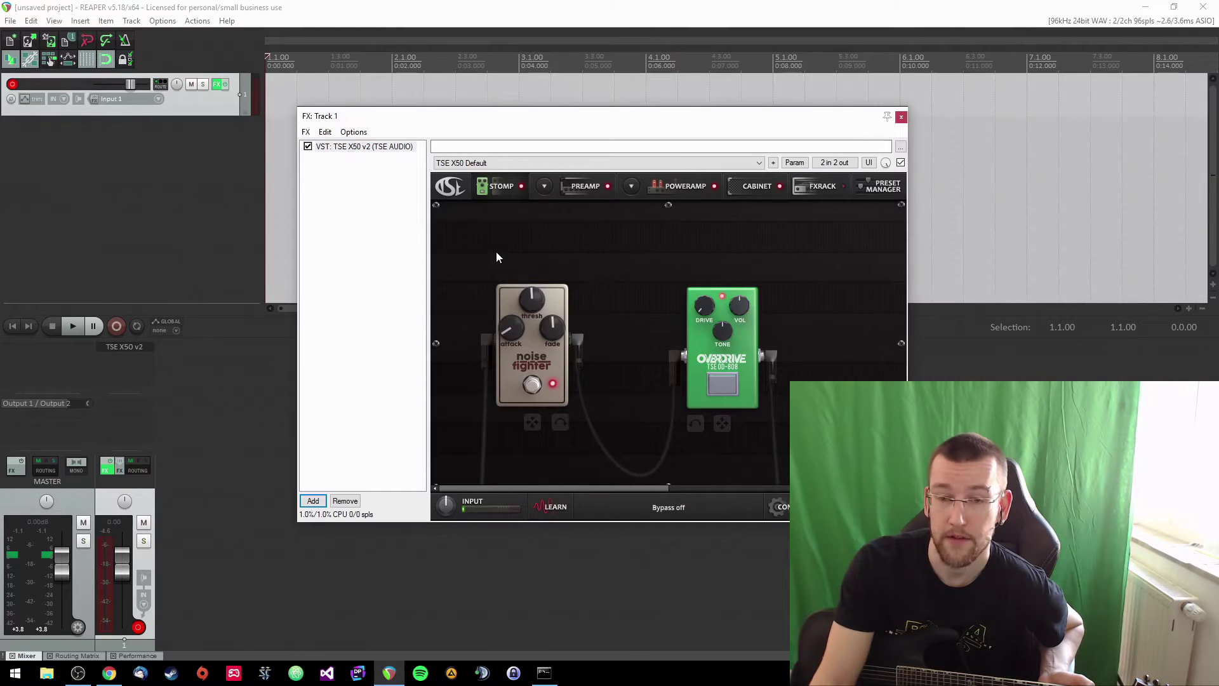
pyautogui.moveTo(615, 116); pyautogui.dragTo(629, 107)
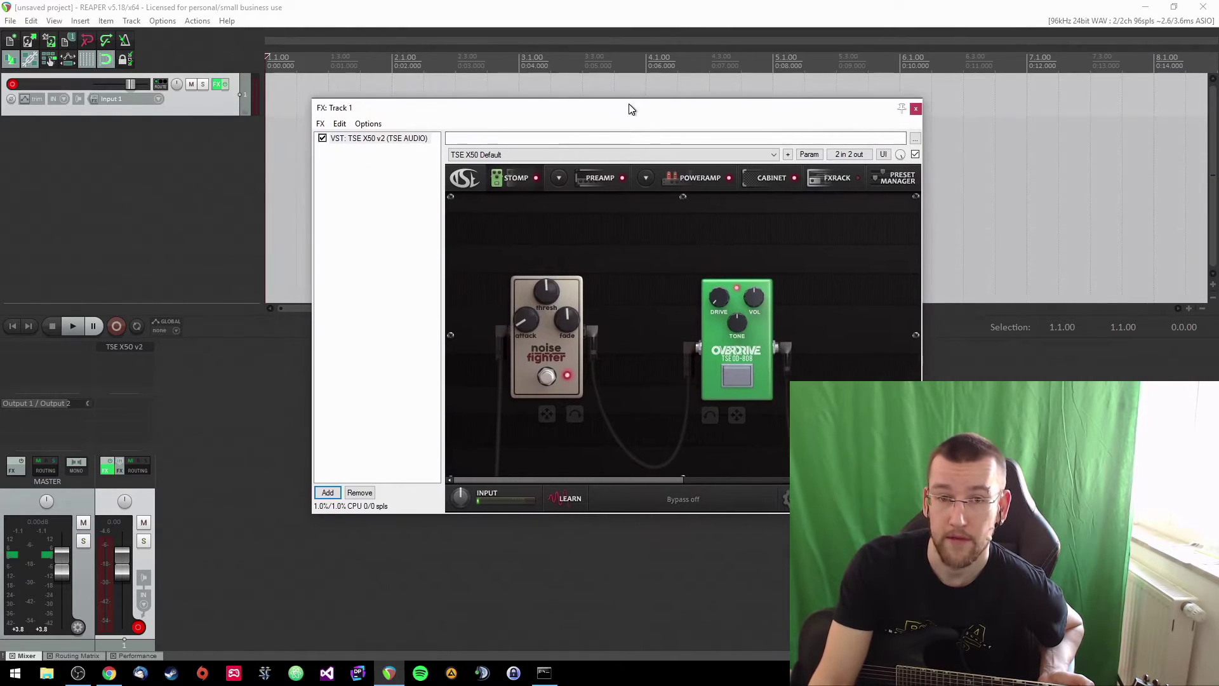
# Bypass the overdrive pedal to compare the tone without it, and switch it back on.
pyautogui.click(595, 178)
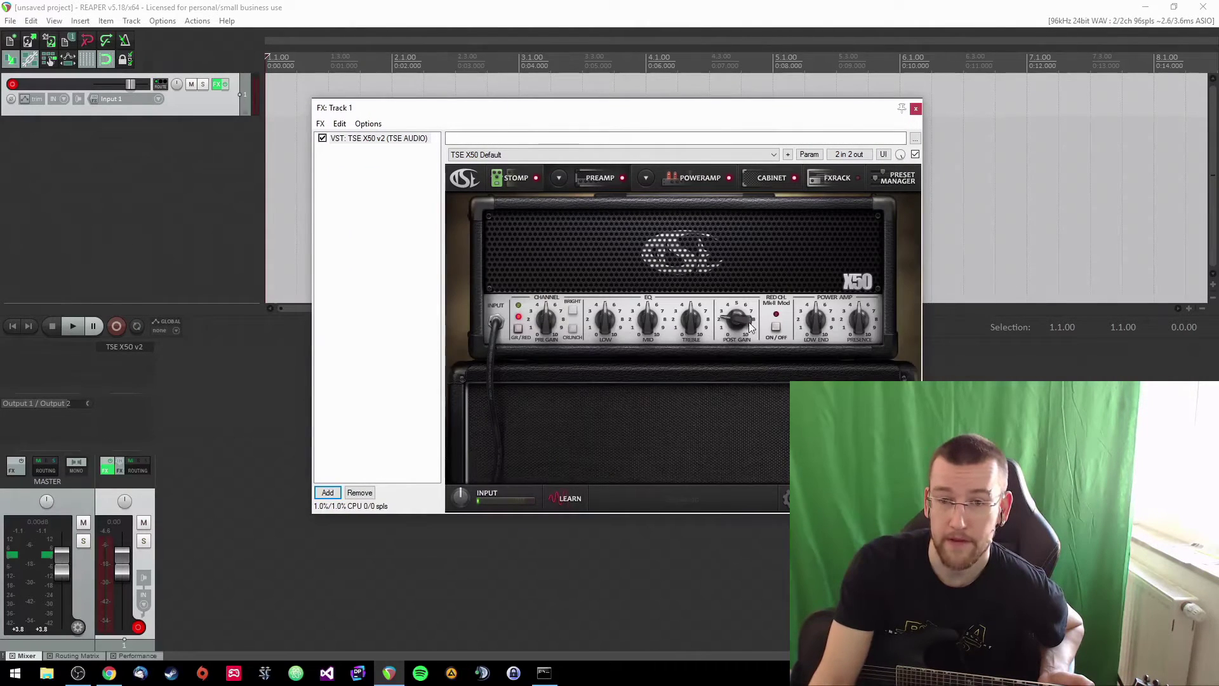
pyautogui.click(510, 188)
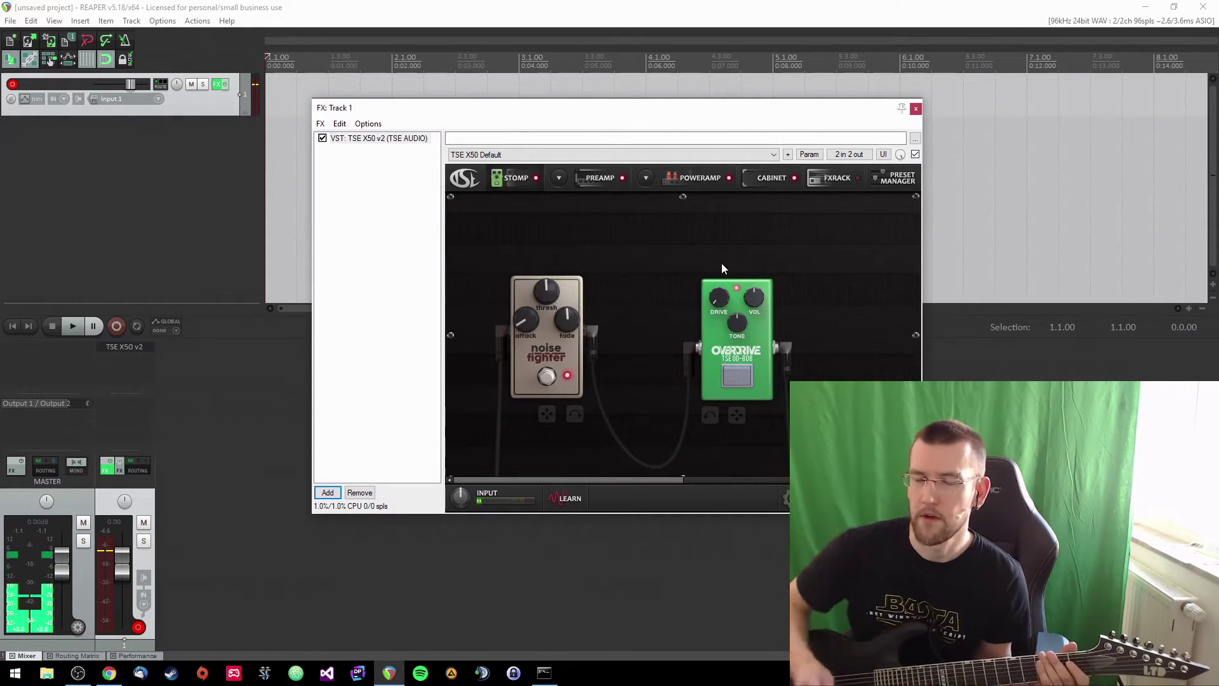
pyautogui.click(736, 376)
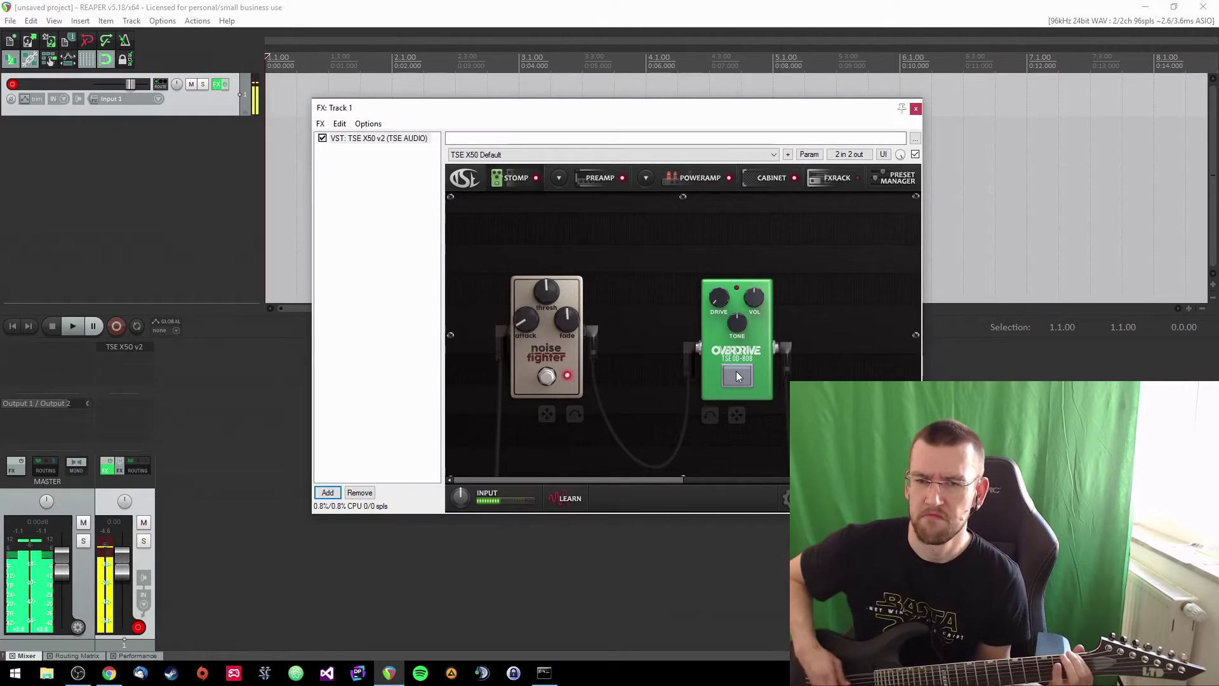
pyautogui.click(737, 376)
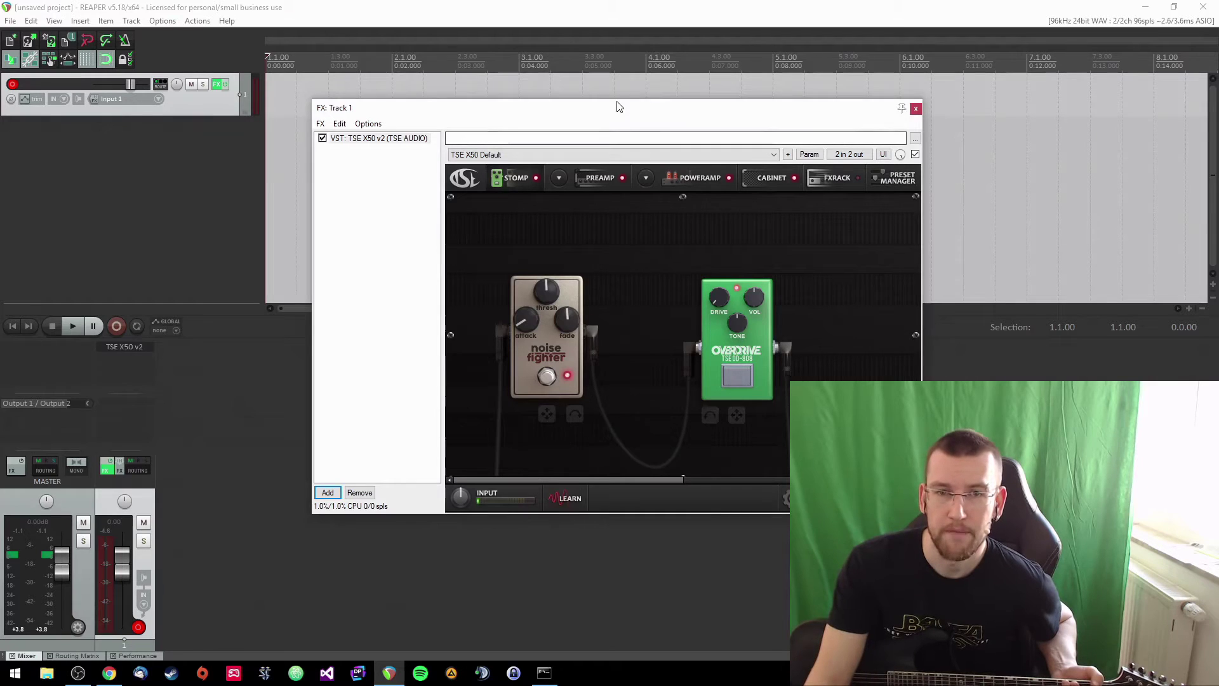
pyautogui.moveTo(617, 107)
pyautogui.mouseDown()
pyautogui.moveTo(603, 163)
pyautogui.moveTo(628, 131)
pyautogui.moveTo(613, 127)
pyautogui.mouseUp()
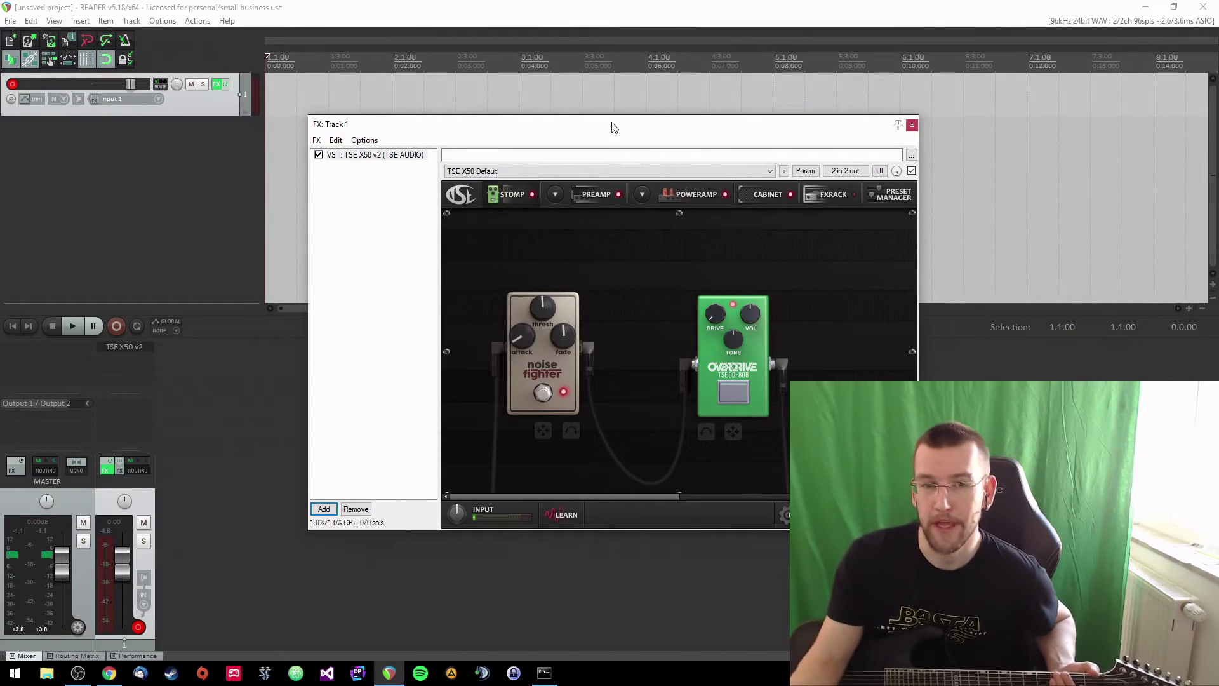
pyautogui.click(590, 194)
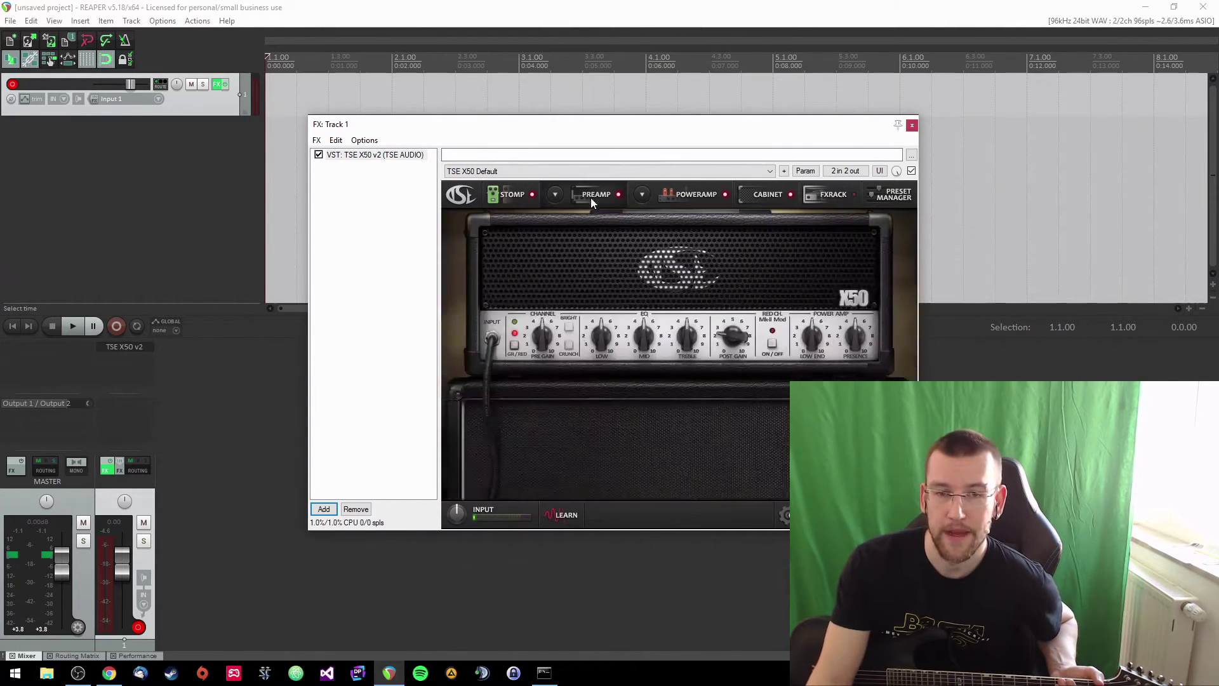
pyautogui.click(510, 196)
pyautogui.click(587, 191)
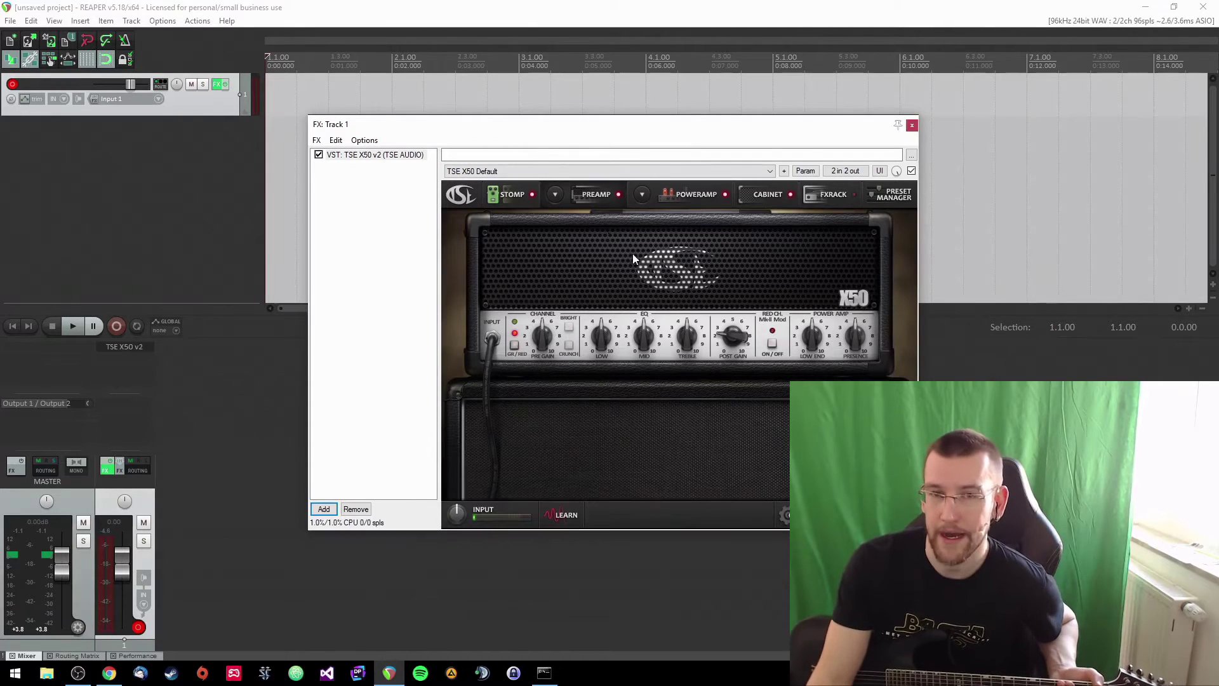
pyautogui.moveTo(626, 130); pyautogui.dragTo(653, 125)
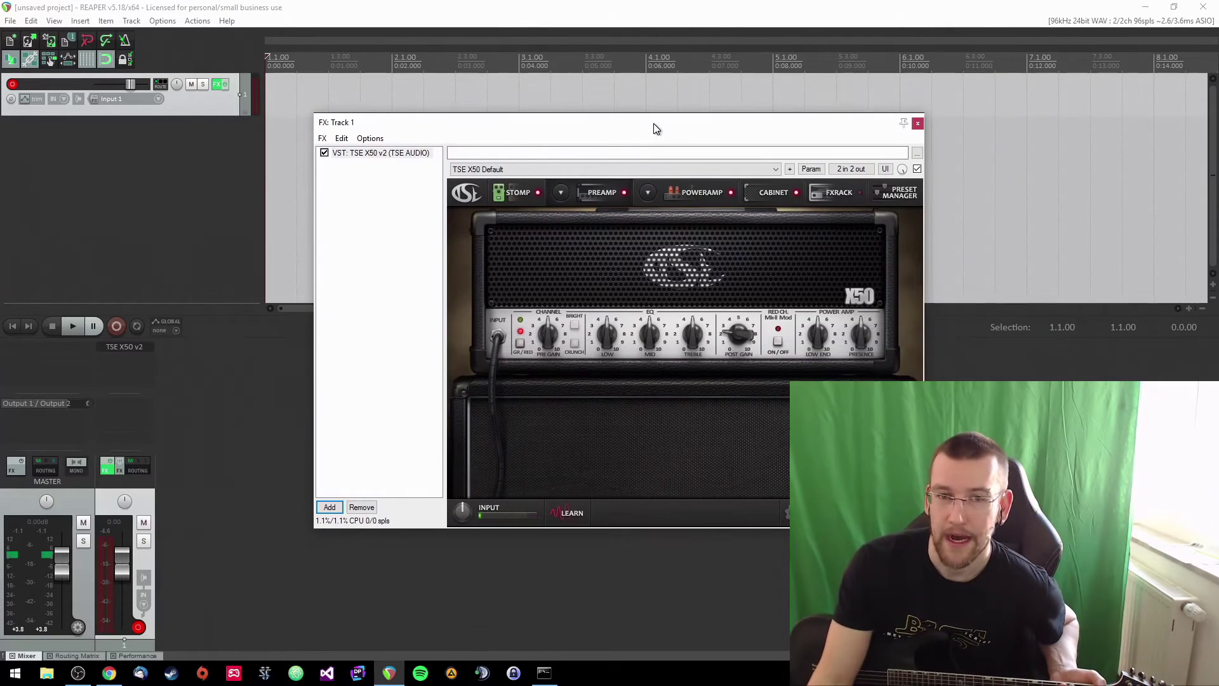
pyautogui.click(512, 193)
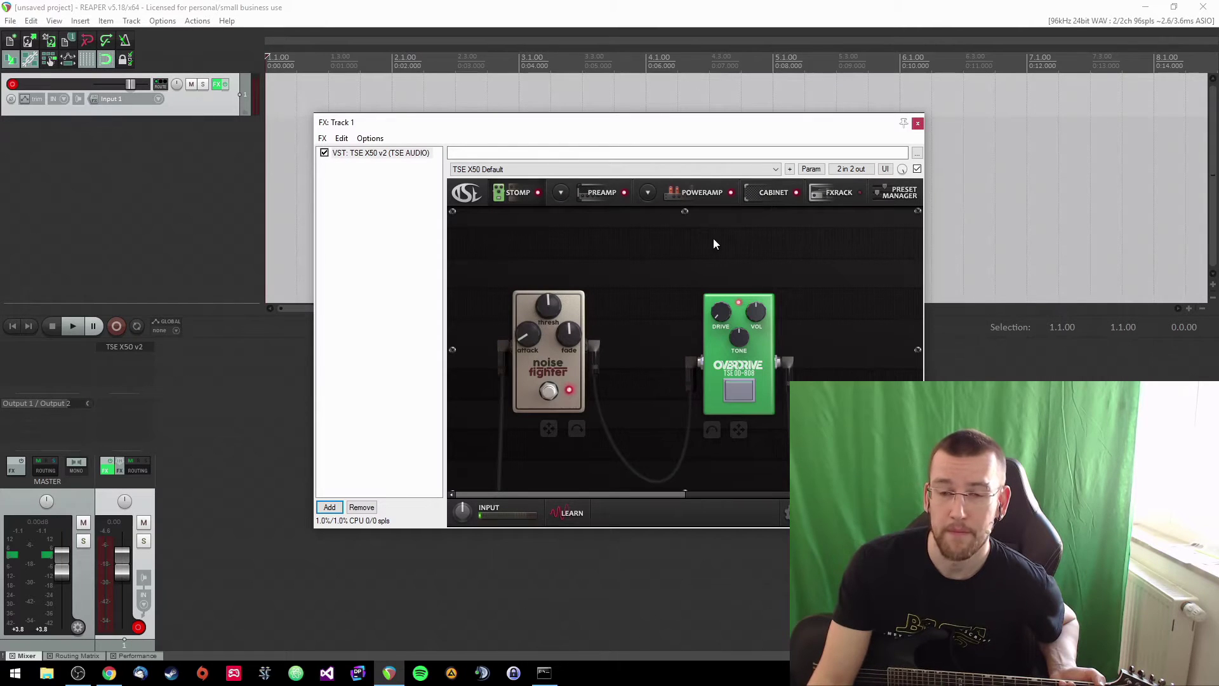
# Try the preamp's pre gain at 30% and return it to 50%.
pyautogui.click(602, 197)
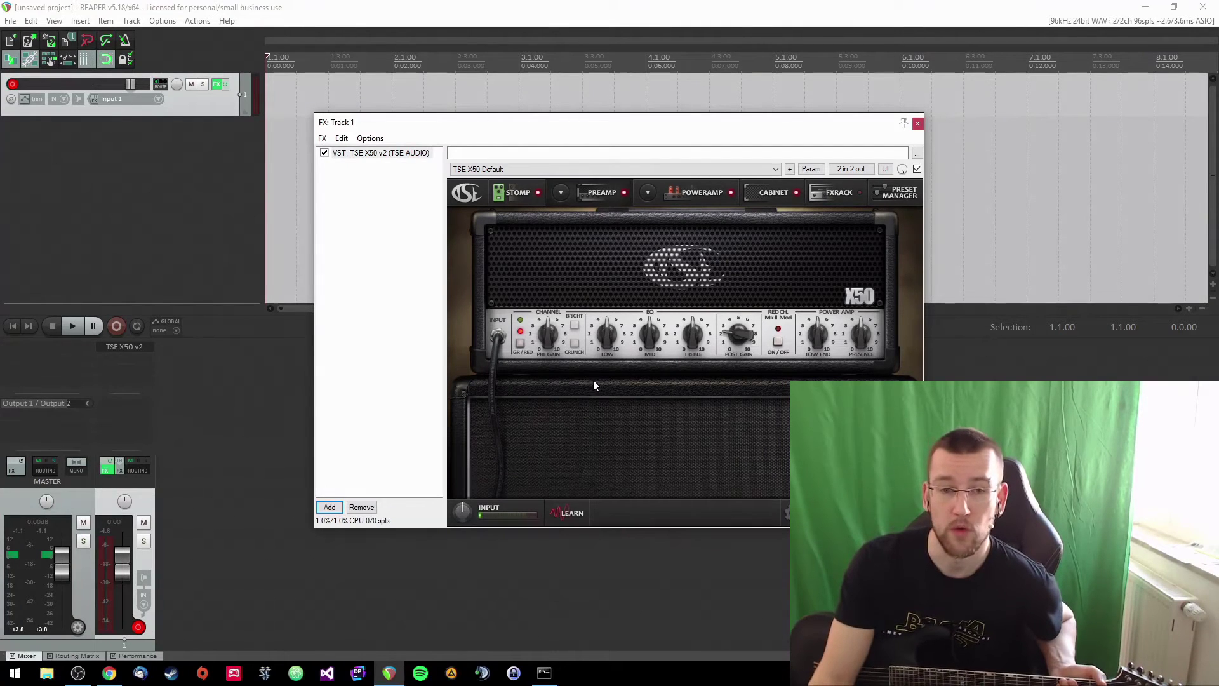
pyautogui.moveTo(548, 336); pyautogui.dragTo(552, 365)
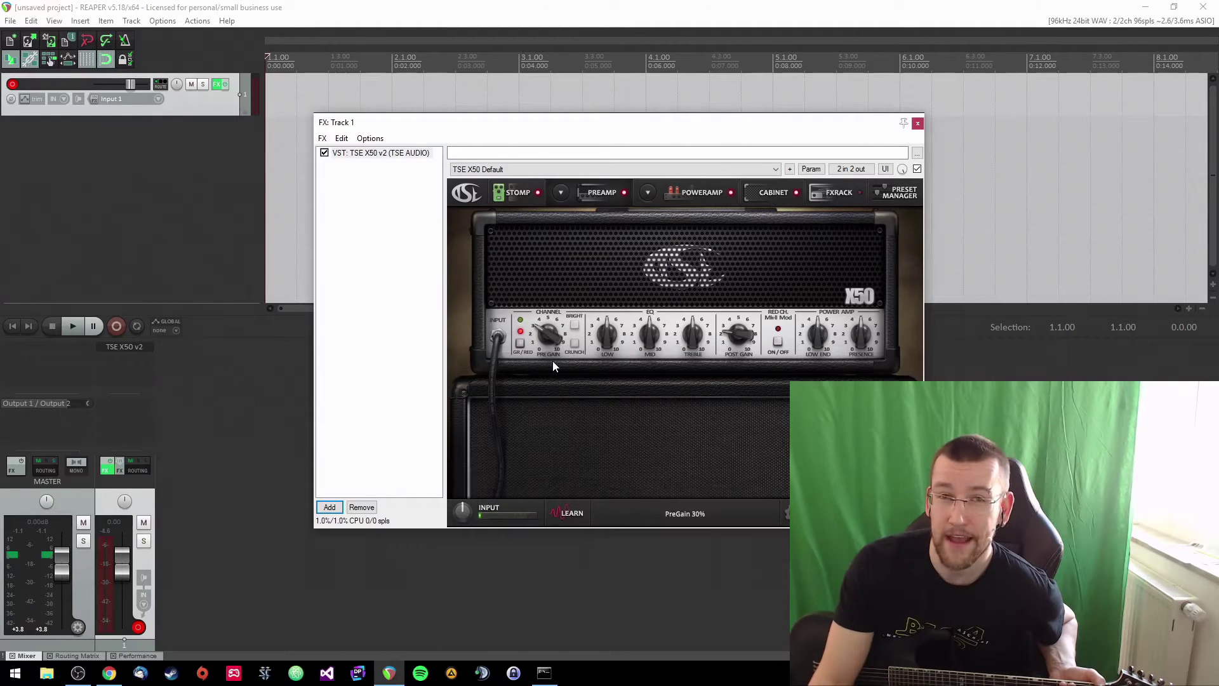
pyautogui.click(518, 192)
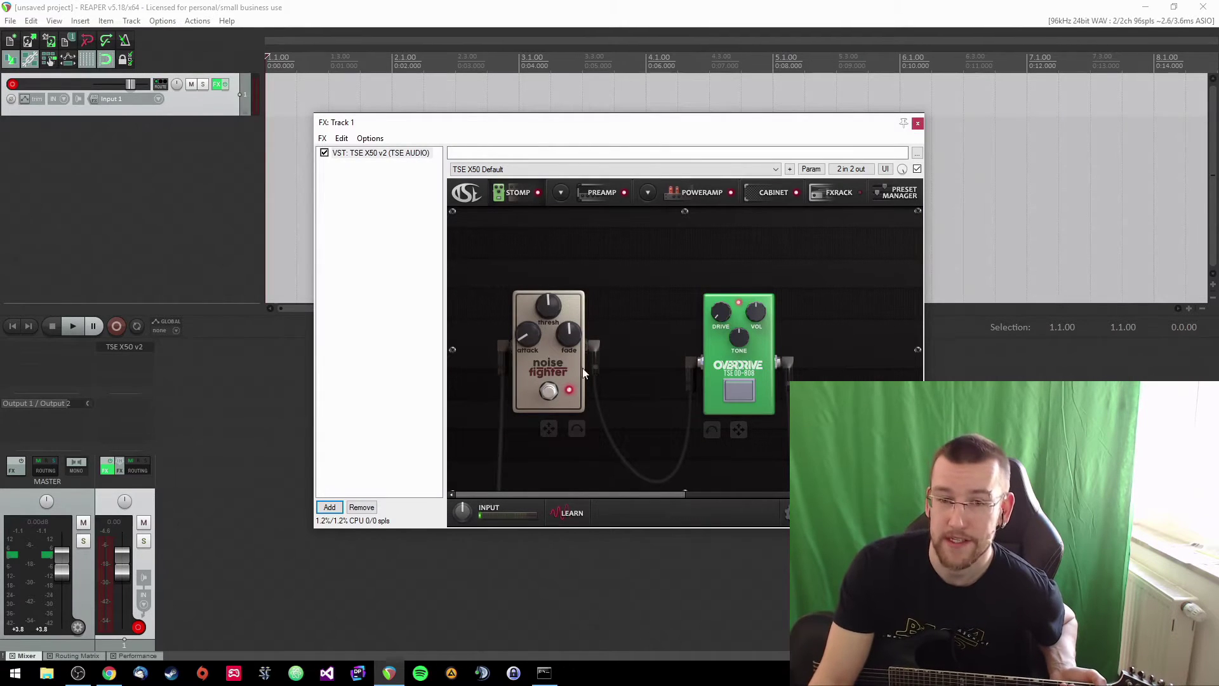
pyautogui.click(607, 192)
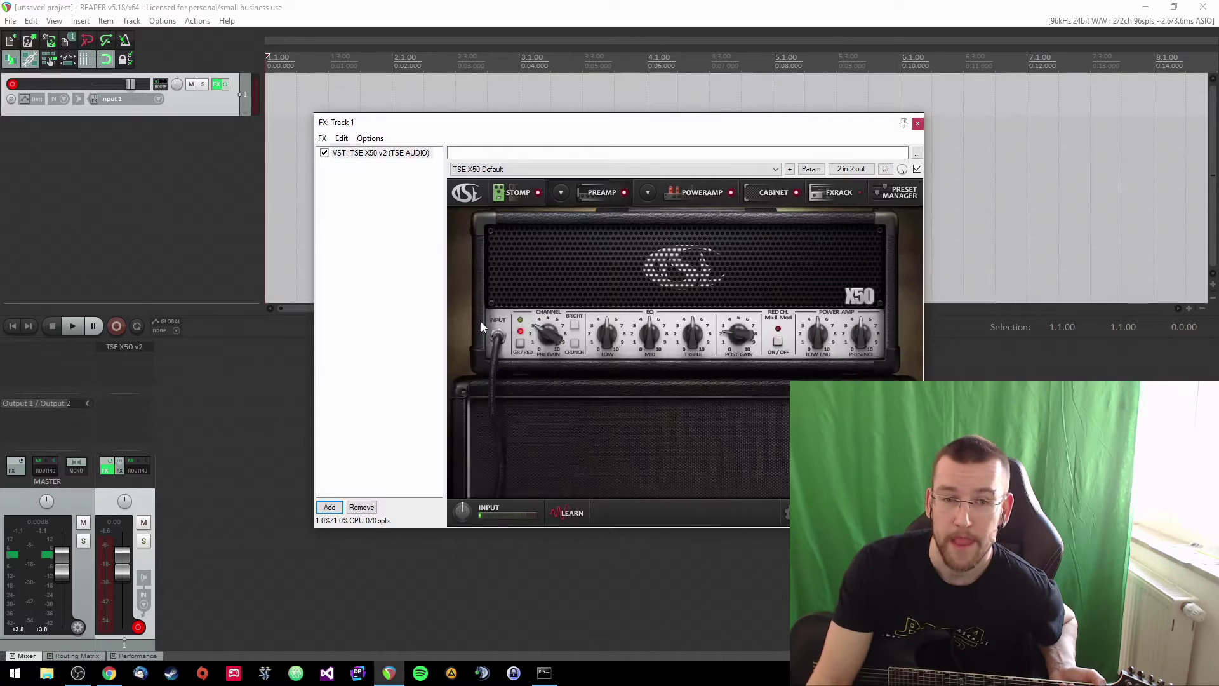
pyautogui.moveTo(550, 349); pyautogui.dragTo(552, 346)
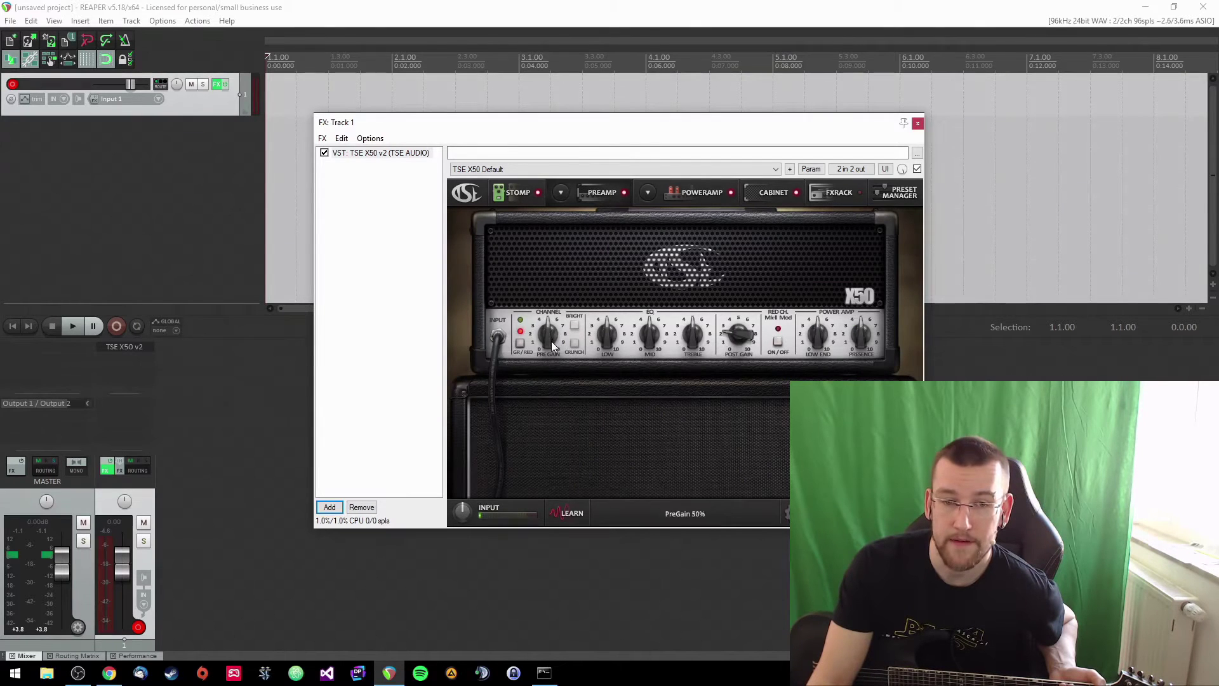
# Set the volume of the overdrive pedal on the pedalboard to 74%.
pyautogui.click(515, 192)
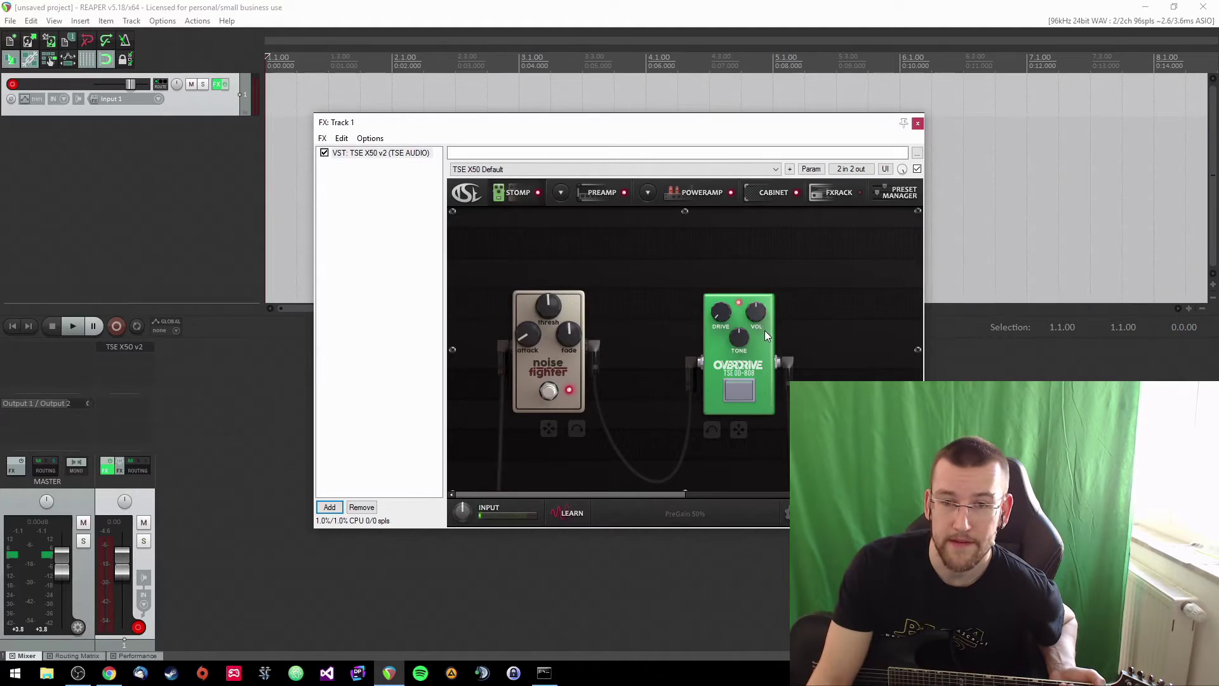
pyautogui.moveTo(757, 316); pyautogui.dragTo(757, 307)
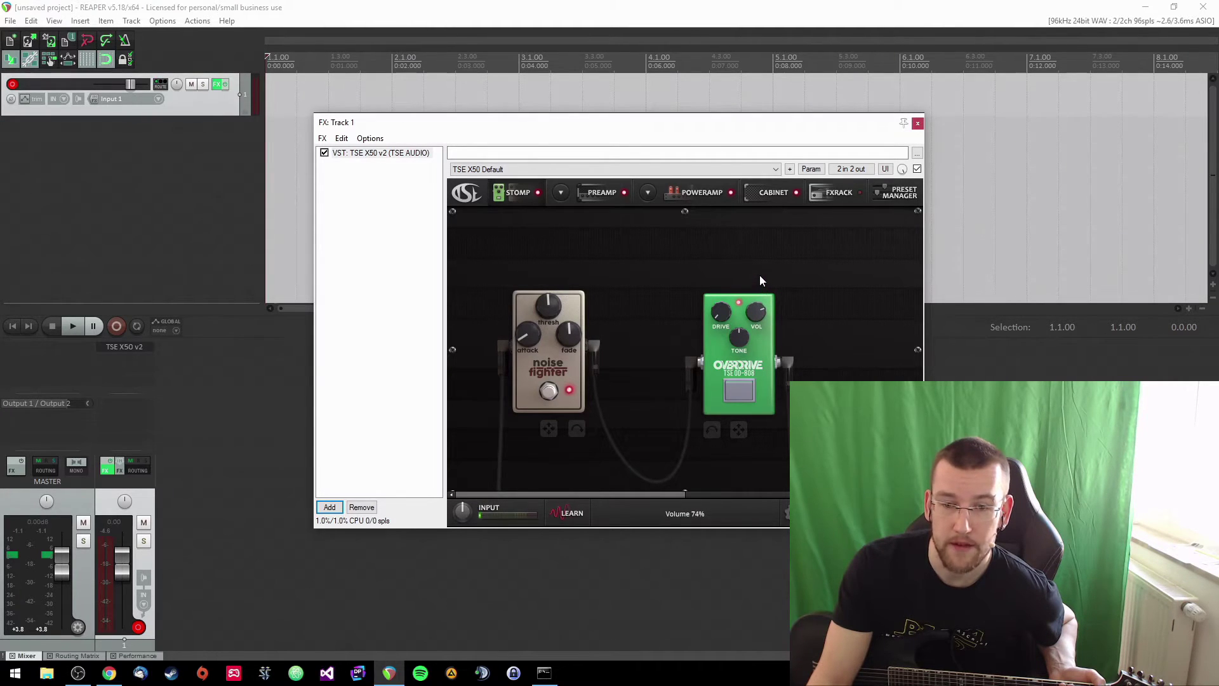
pyautogui.click(608, 192)
pyautogui.click(518, 197)
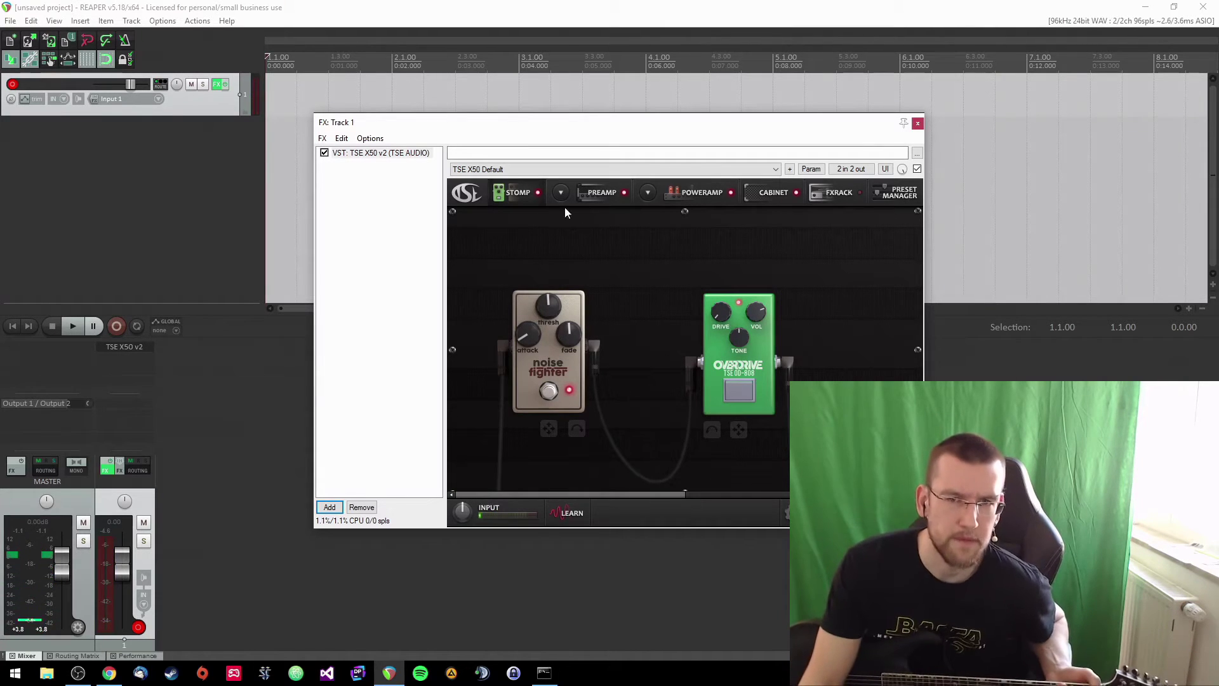
pyautogui.moveTo(623, 126)
pyautogui.mouseDown()
pyautogui.moveTo(615, 141)
pyautogui.moveTo(609, 131)
pyautogui.mouseUp()
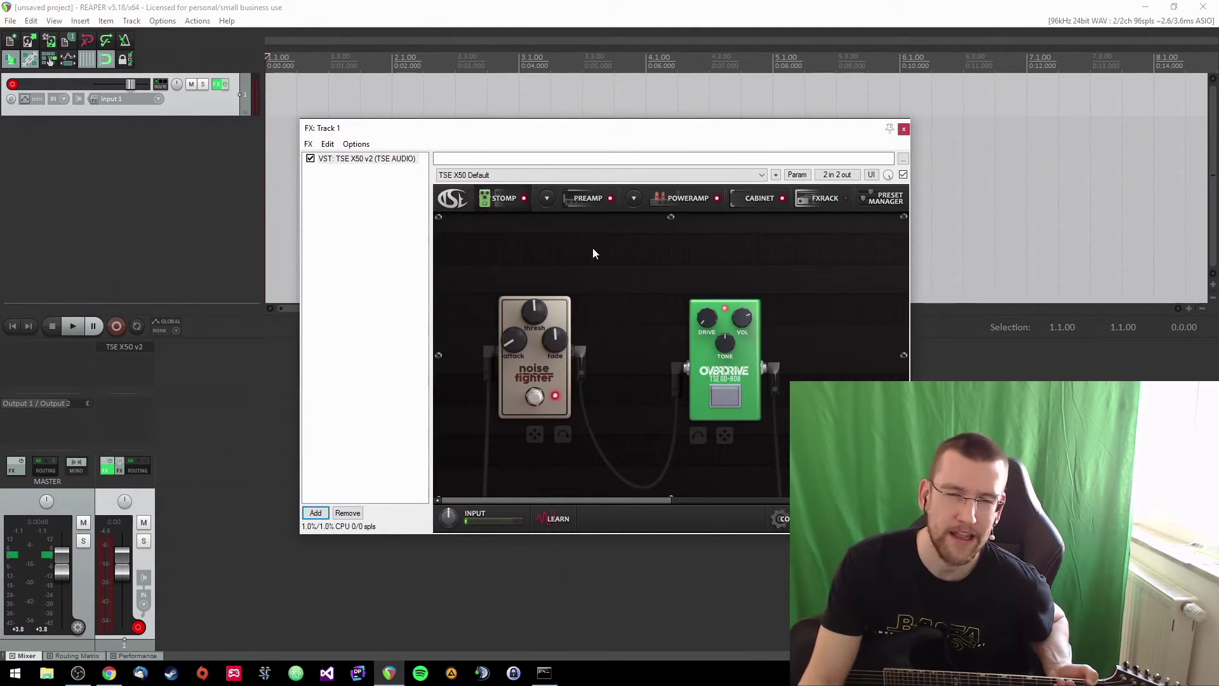
# Bypass the overdrive pedal and raise the preamp's pre gain to 89% to try the amp's distortion alone.
pyautogui.click(726, 403)
pyautogui.click(588, 197)
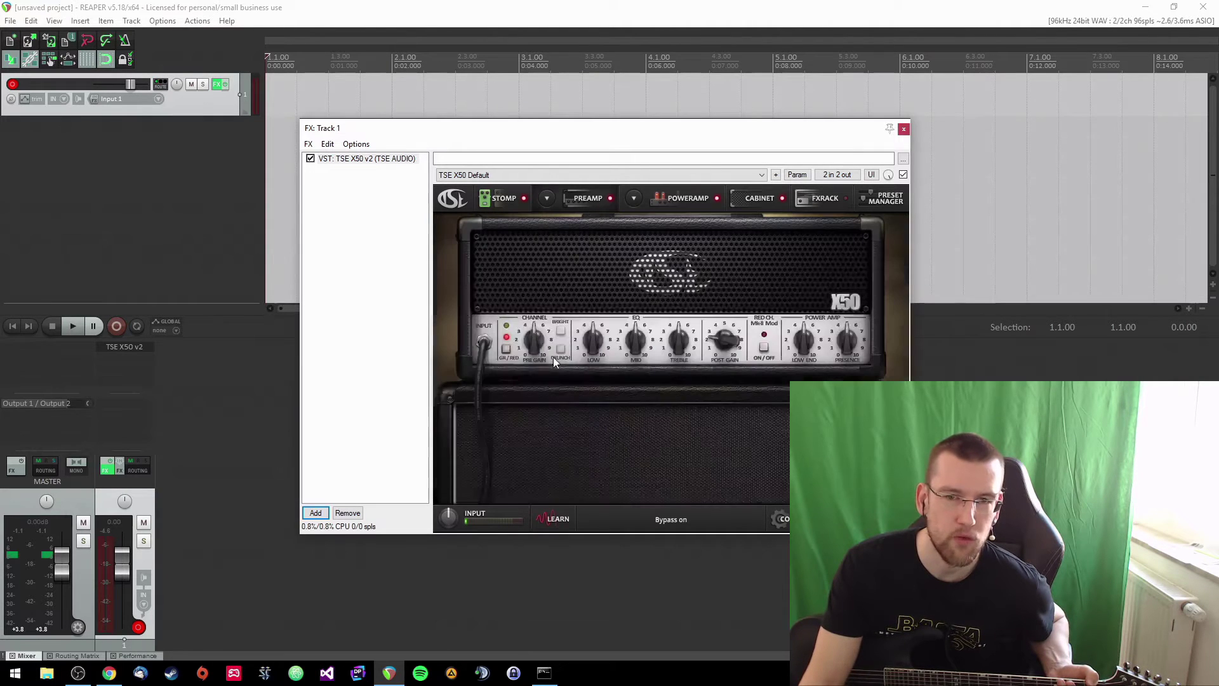
pyautogui.moveTo(531, 344); pyautogui.dragTo(525, 280)
pyautogui.click(492, 199)
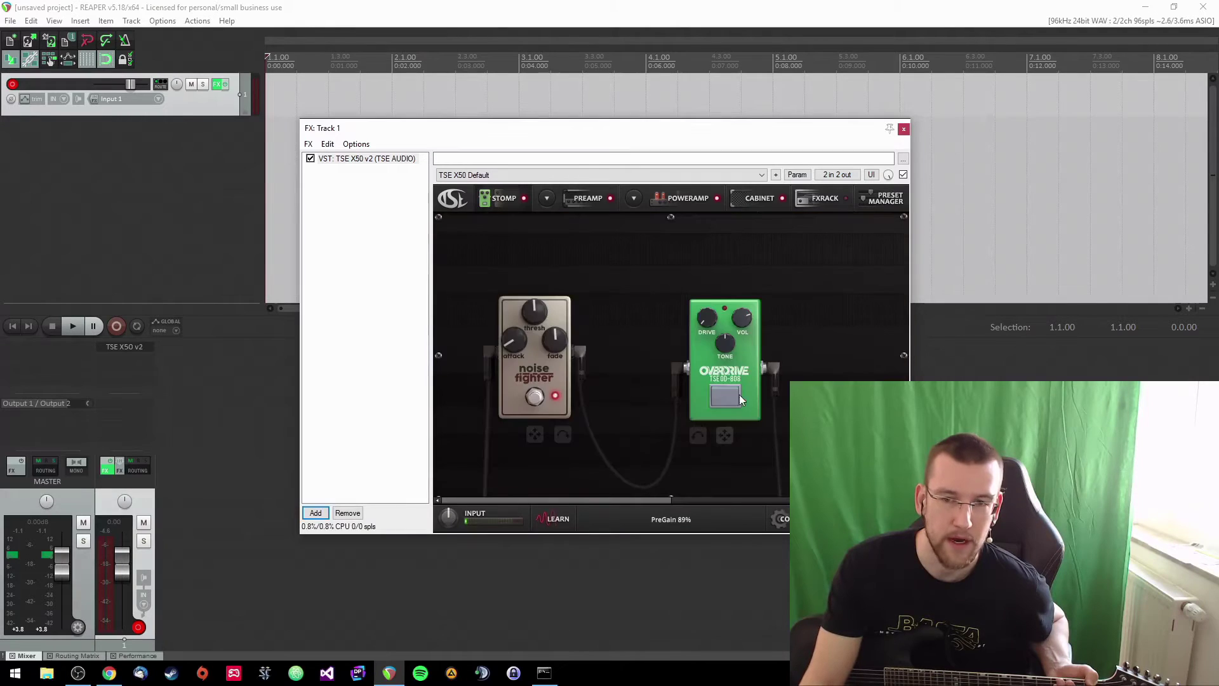
pyautogui.click(587, 197)
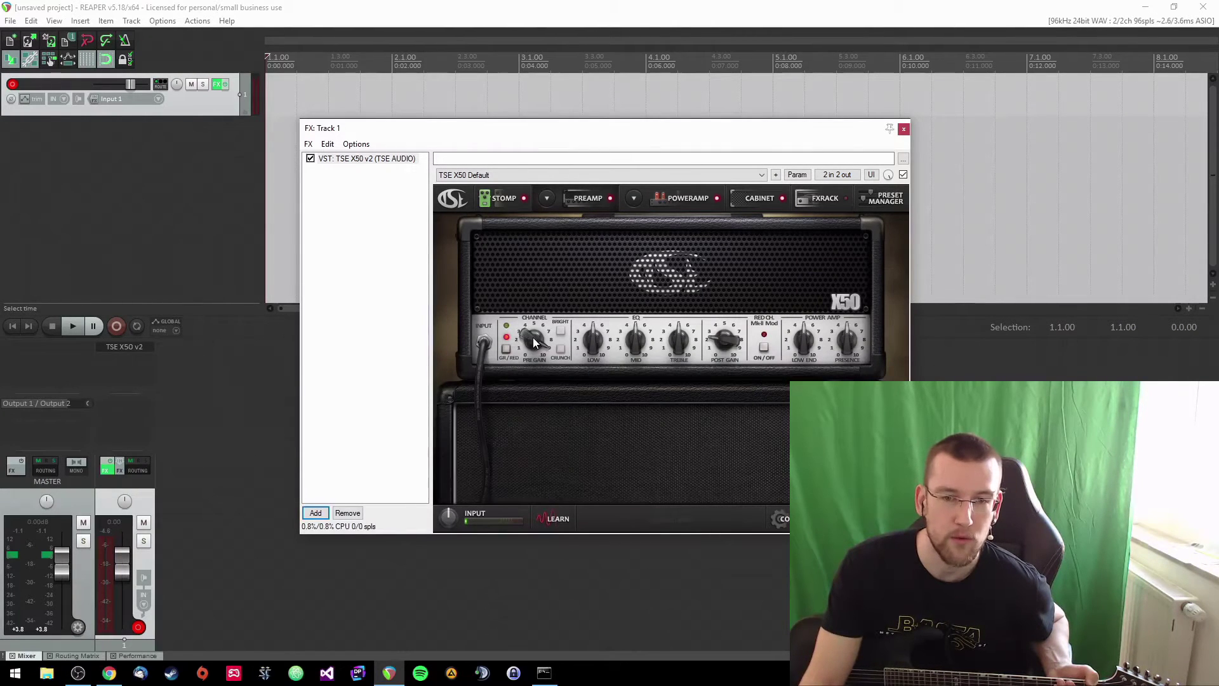
pyautogui.moveTo(533, 343); pyautogui.dragTo(535, 339)
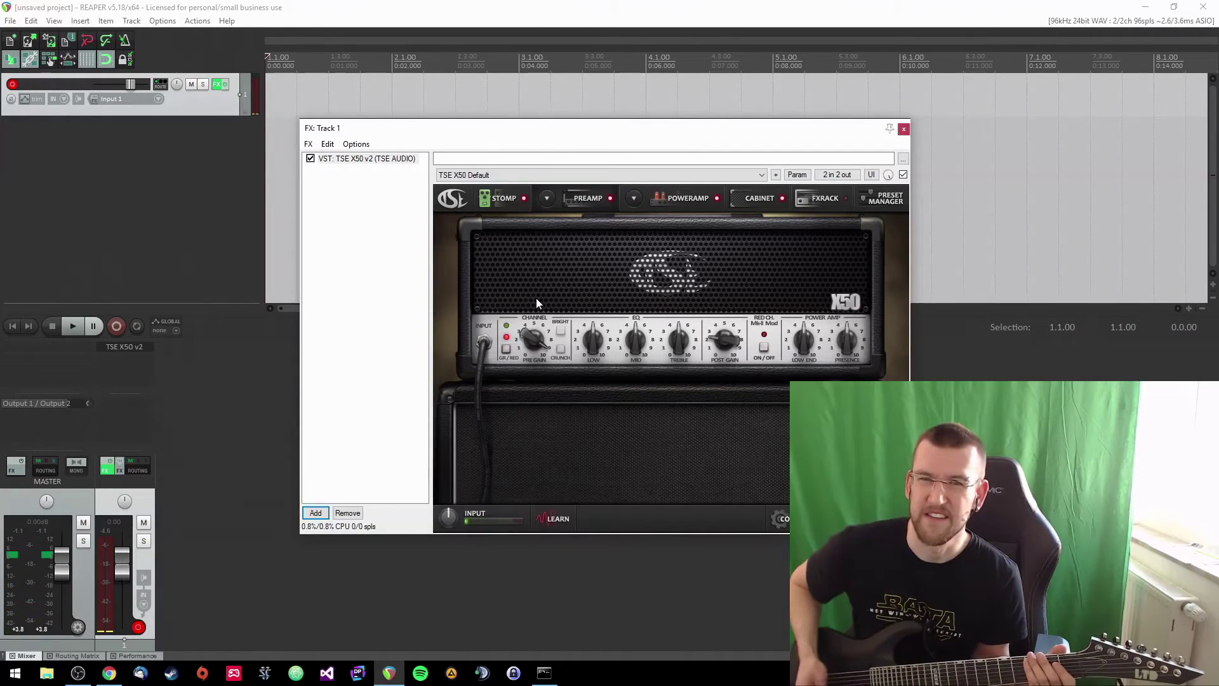
# Return the preamp's pre gain to 50% and switch the overdrive pedal back on.
pyautogui.moveTo(530, 338); pyautogui.dragTo(539, 342)
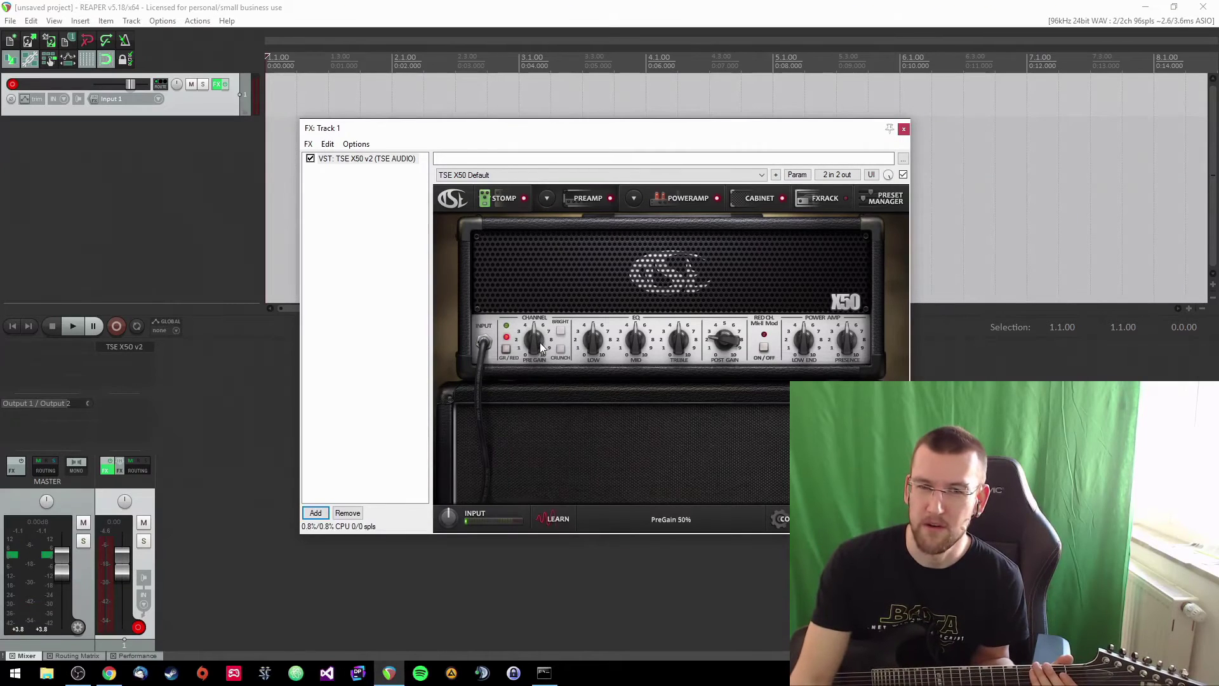
pyautogui.click(495, 198)
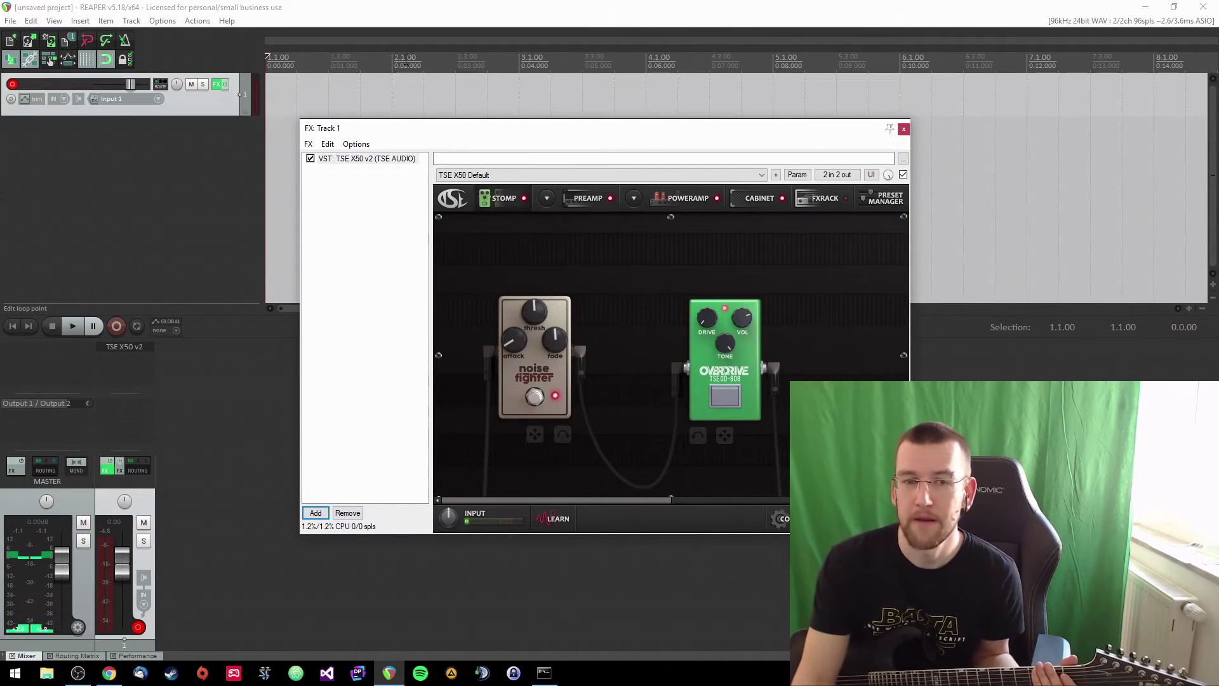
# Lower the preamp's pre gain to 35% with the overdrive pedal switched on.
pyautogui.click(573, 201)
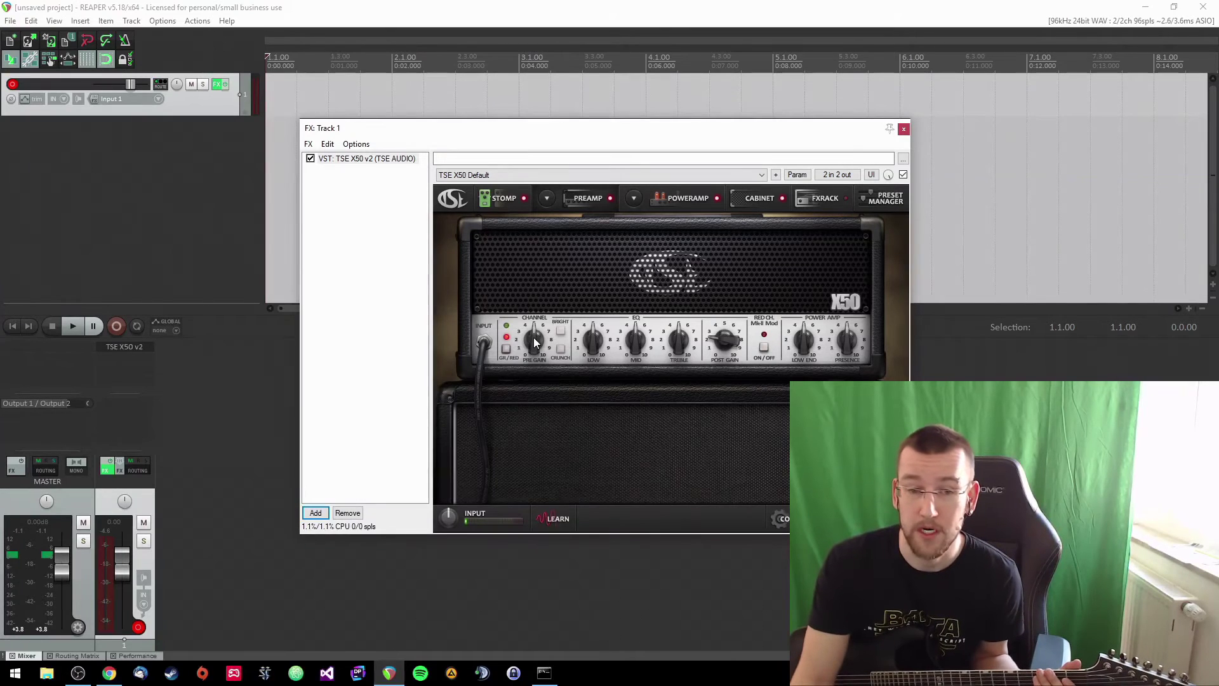
pyautogui.moveTo(534, 357); pyautogui.dragTo(534, 367)
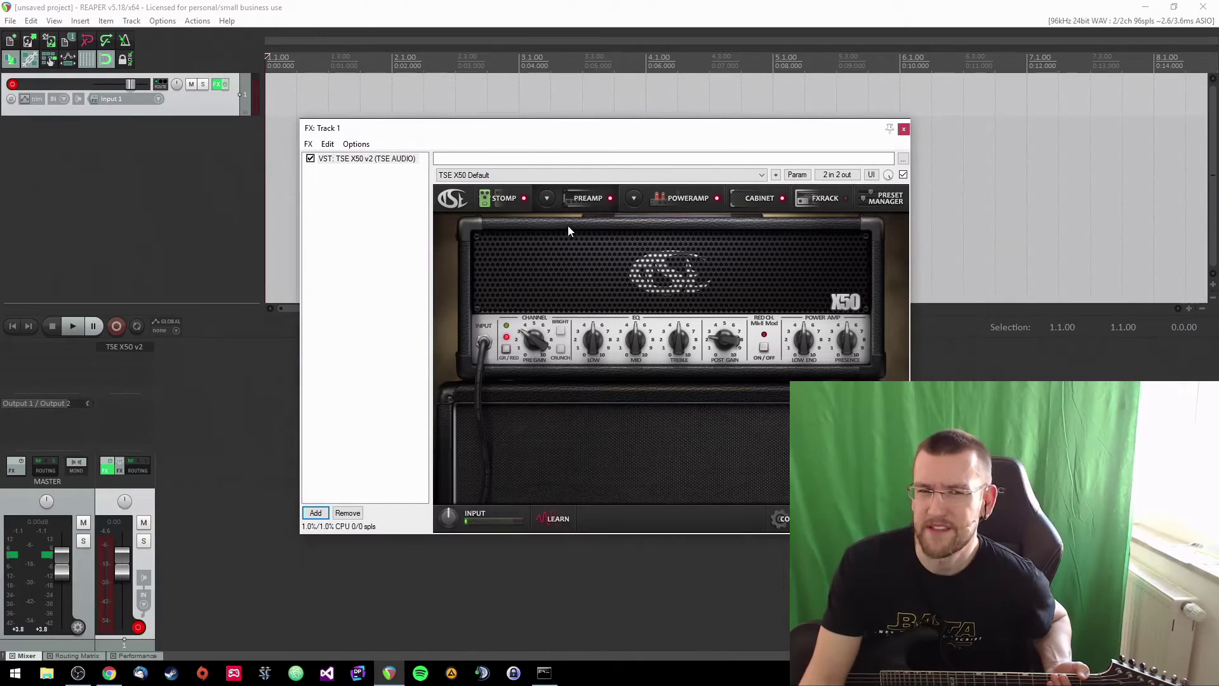
pyautogui.click(500, 199)
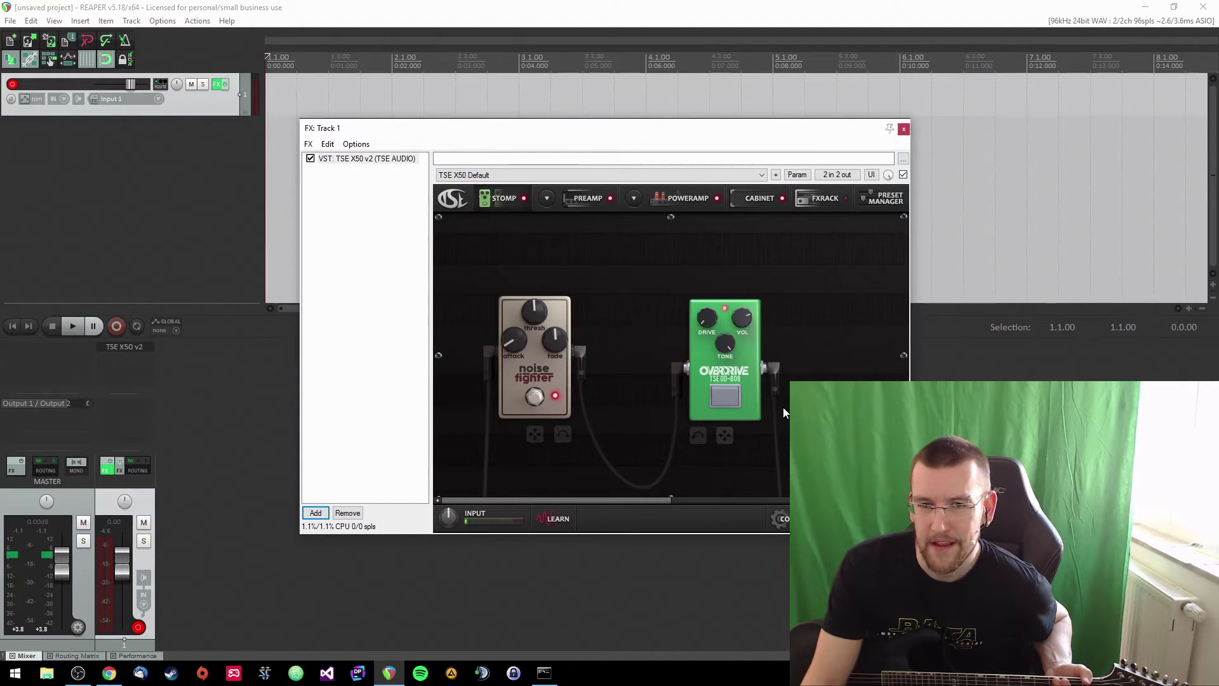
pyautogui.click(588, 197)
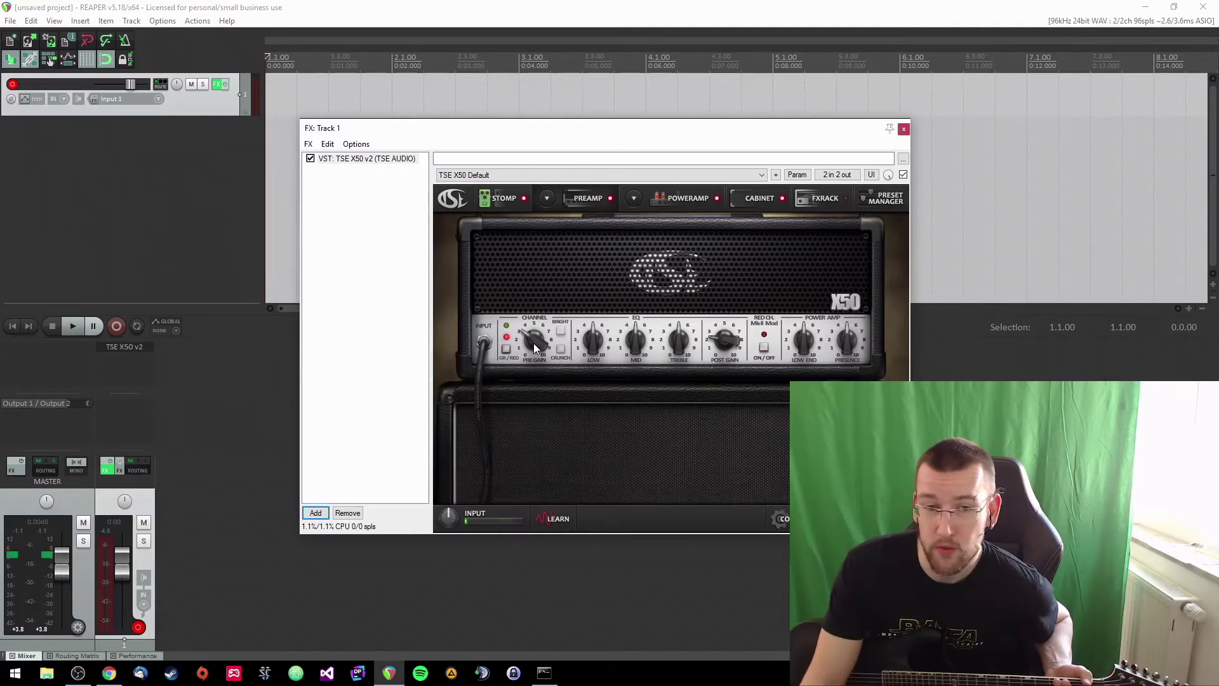
pyautogui.moveTo(536, 343); pyautogui.dragTo(537, 342)
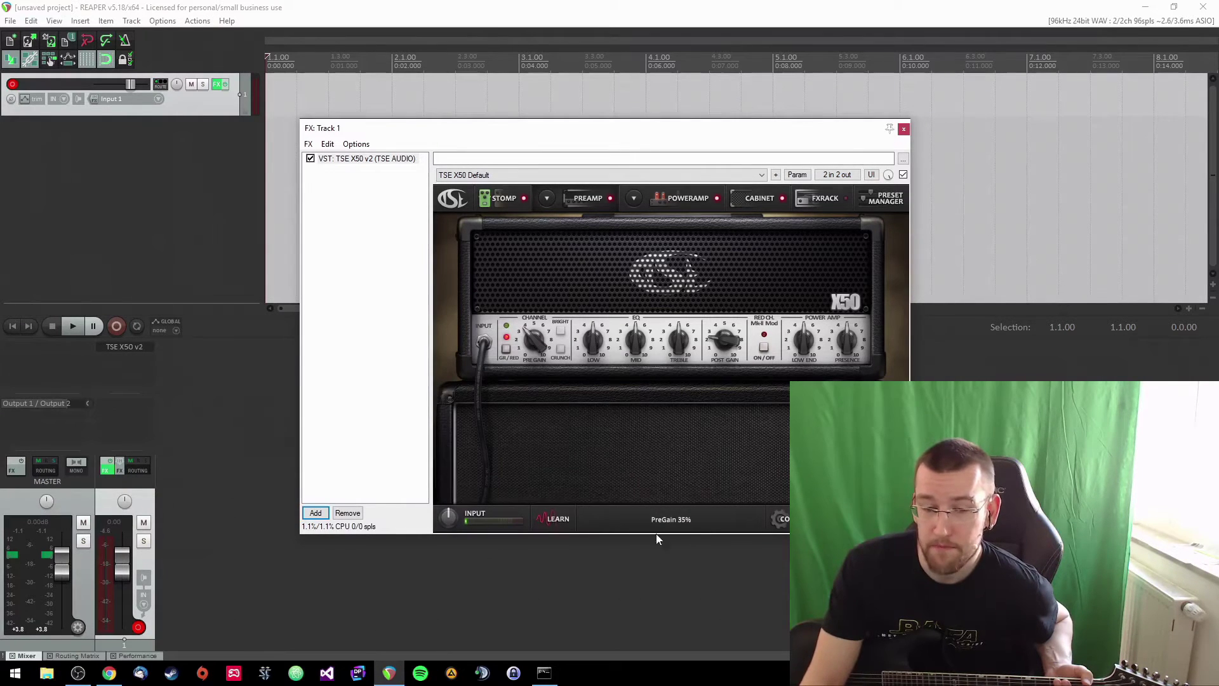
pyautogui.click(501, 198)
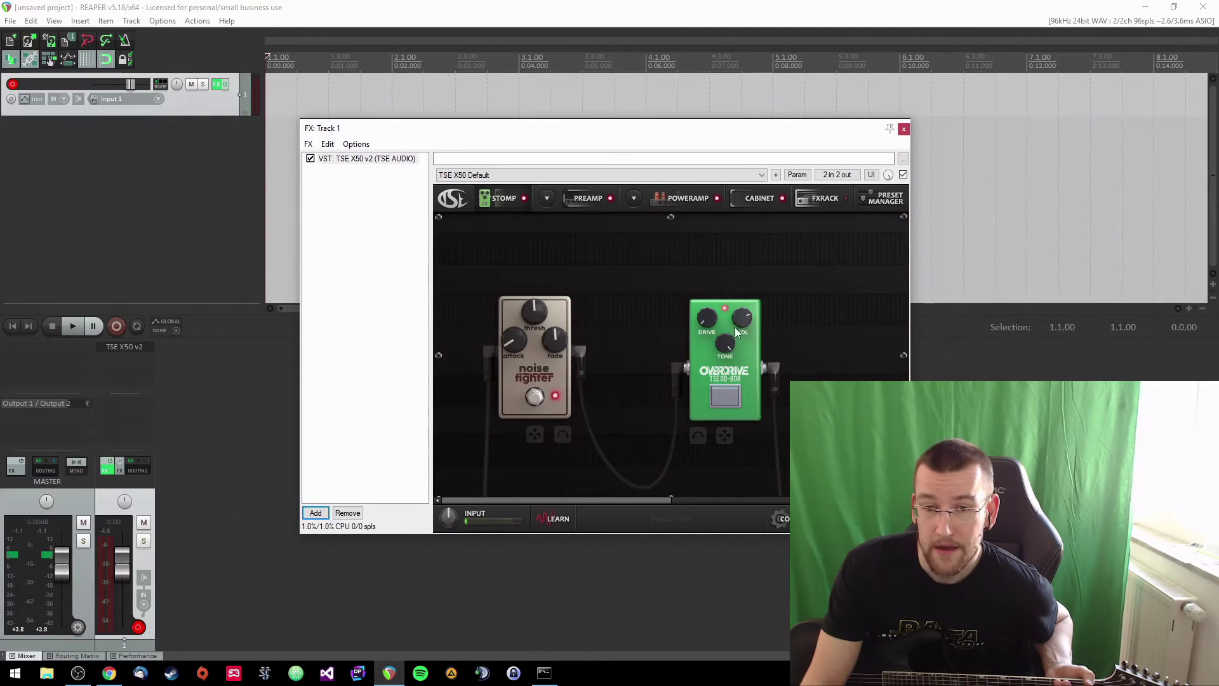
pyautogui.click(577, 198)
pyautogui.click(501, 198)
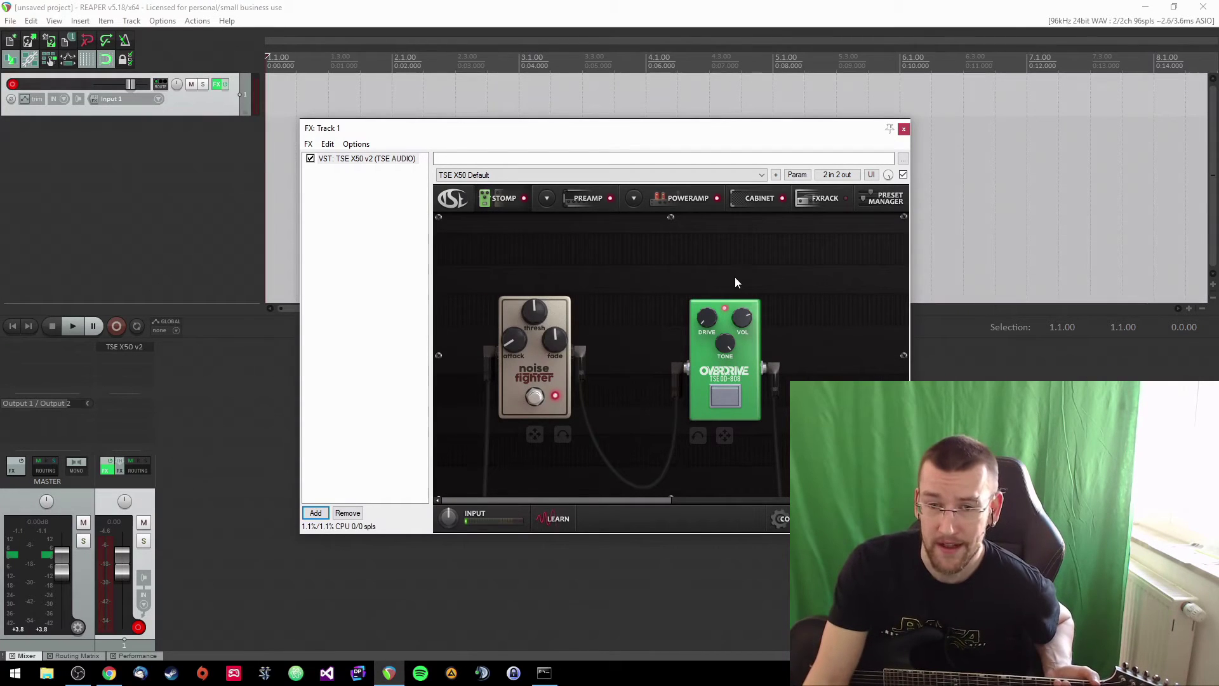
# Set the overdrive pedal's tone to 70% and the preamp's pre gain to 40%.
pyautogui.click(581, 202)
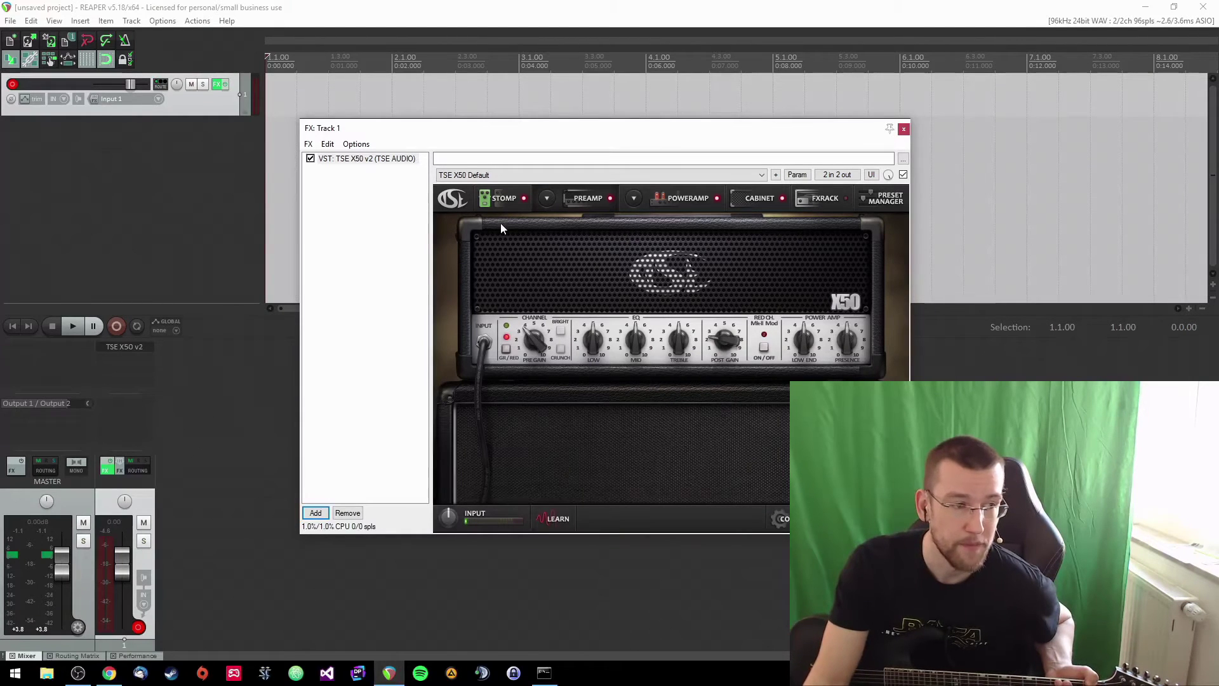
pyautogui.click(502, 202)
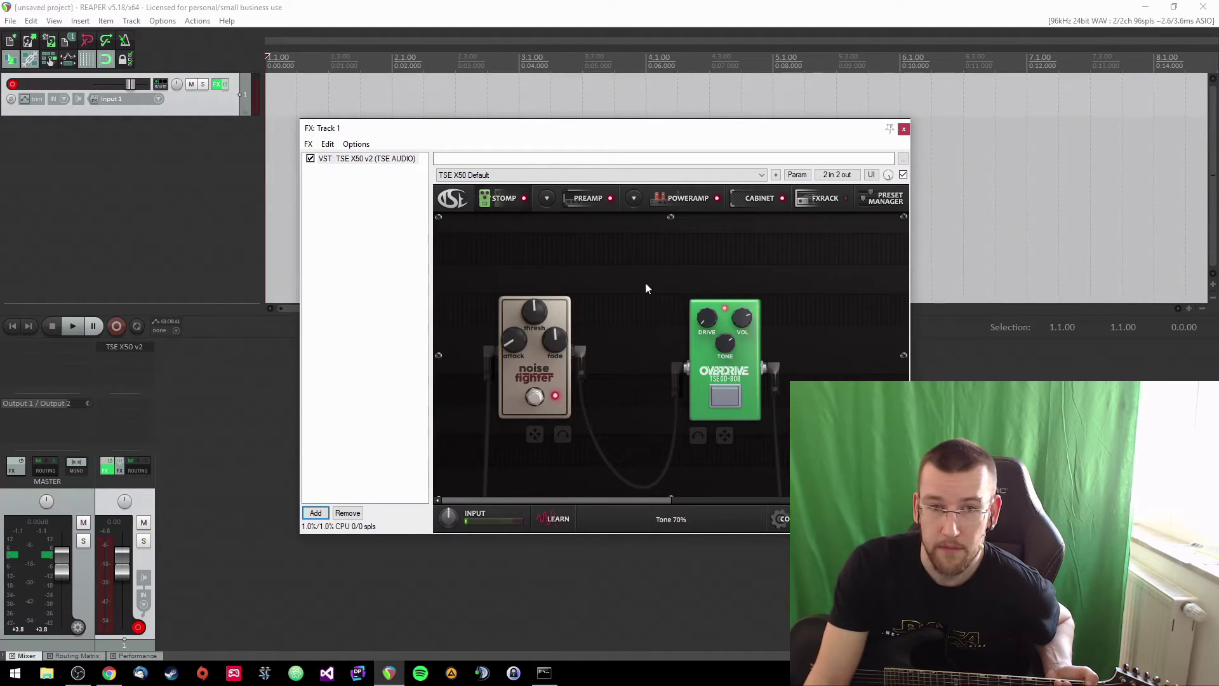
pyautogui.click(585, 200)
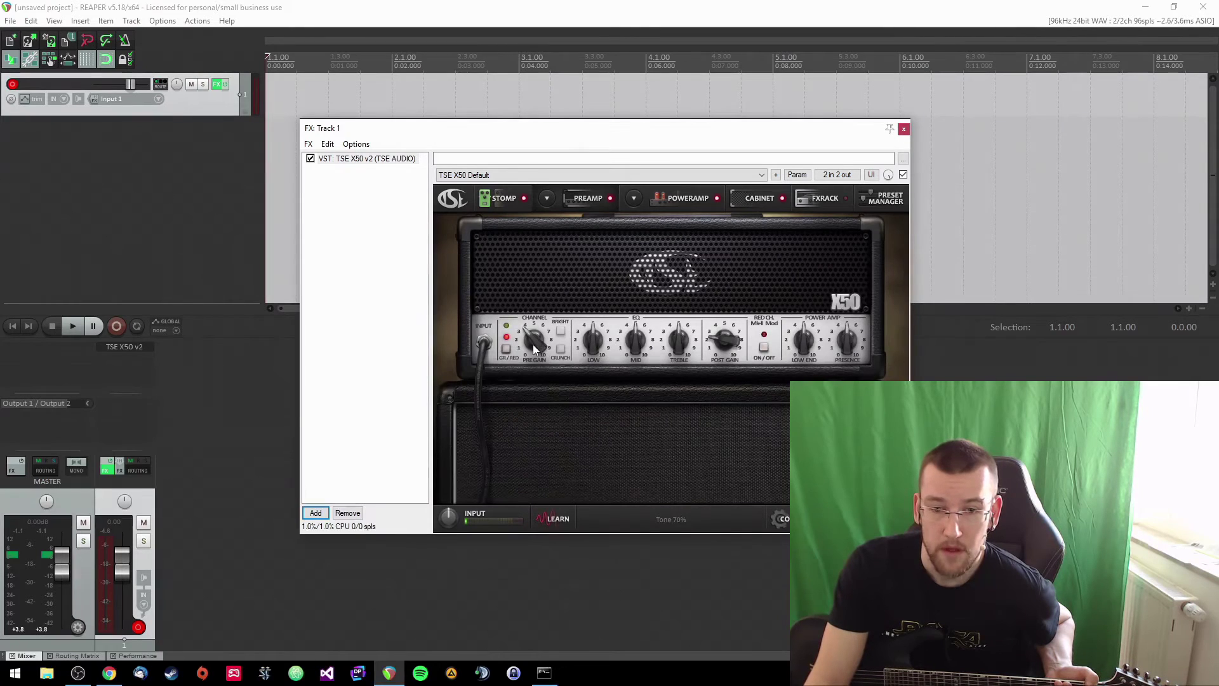
pyautogui.moveTo(534, 340)
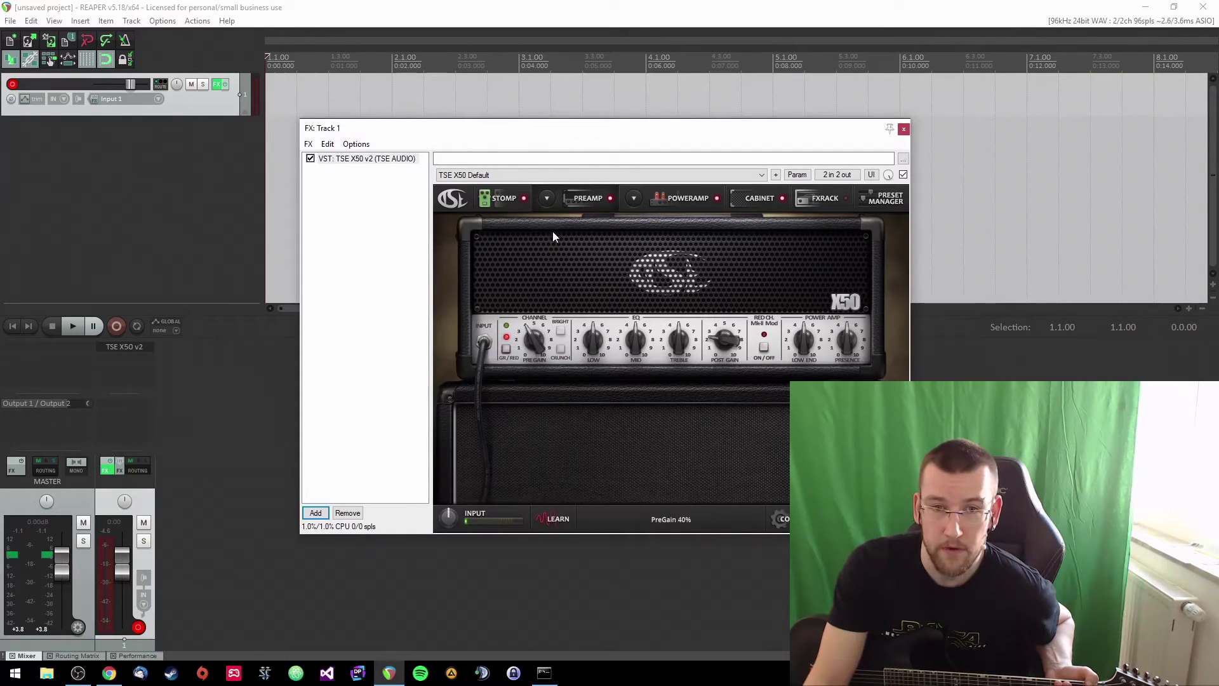
# Set the volume of the overdrive pedal on the pedalboard to about 68%.
pyautogui.click(502, 199)
pyautogui.moveTo(741, 321)
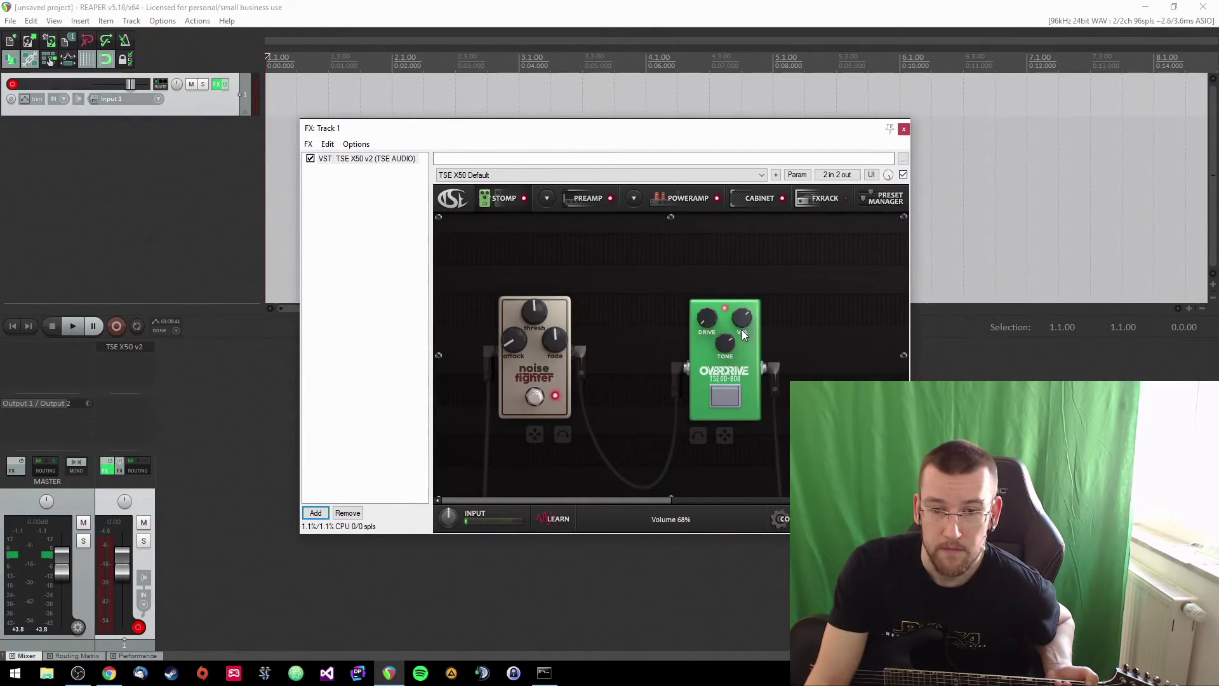
pyautogui.scroll(1, 743, 332)
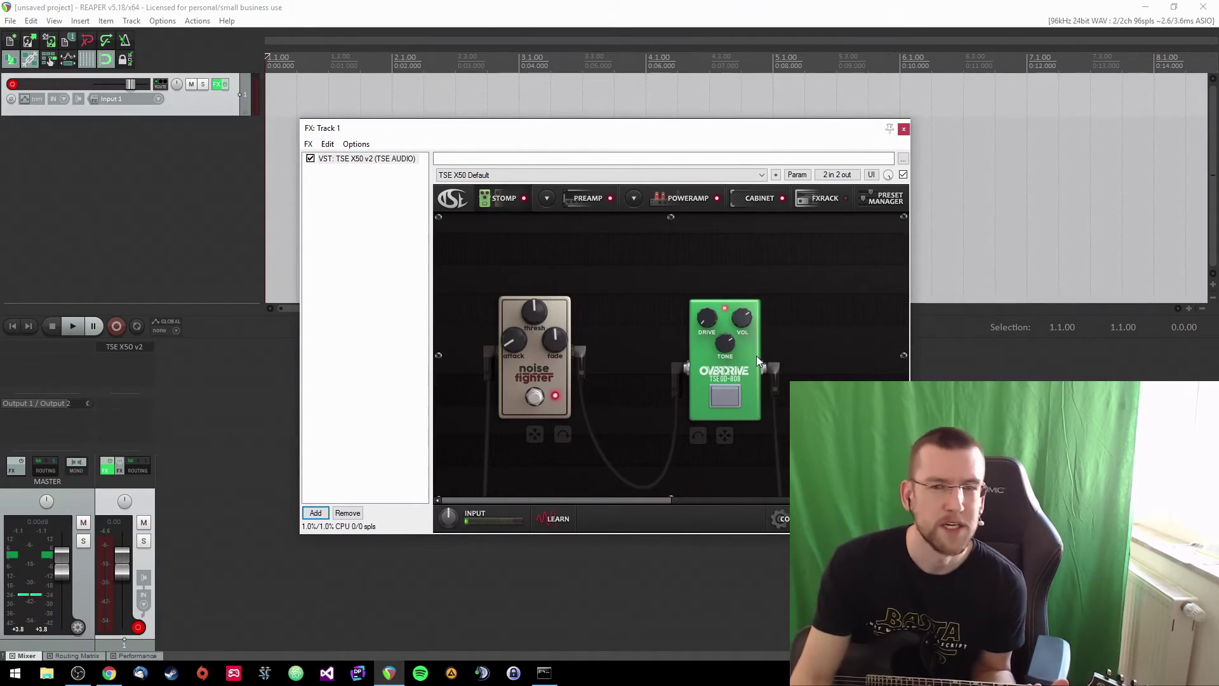
# Review the preamp's pre gain against the pedalboard, and raise the overdrive pedal's tone to about 76%.
pyautogui.click(567, 201)
pyautogui.click(487, 194)
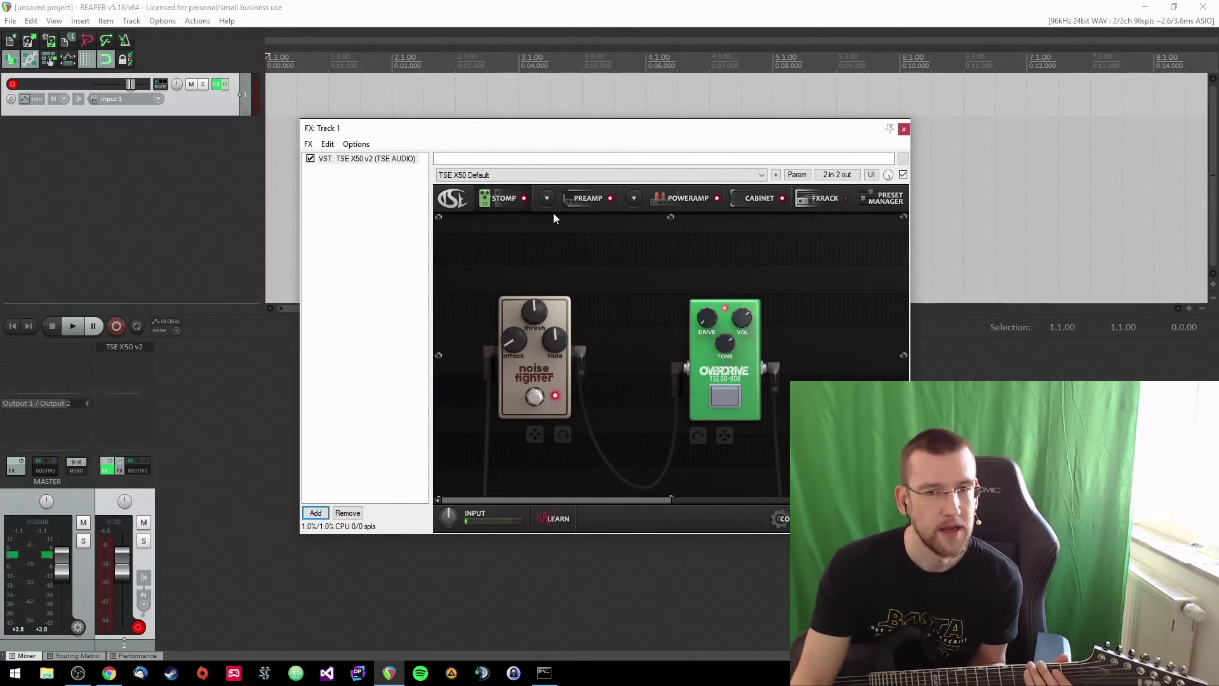
pyautogui.click(579, 194)
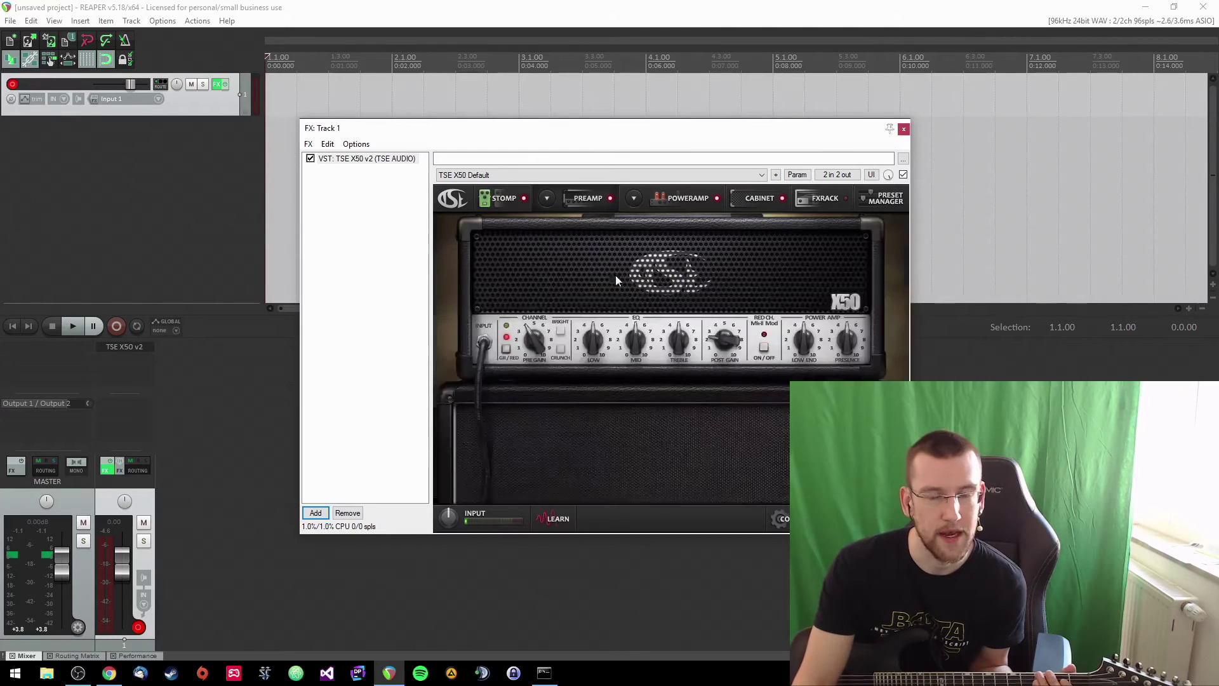
pyautogui.click(497, 198)
pyautogui.click(584, 197)
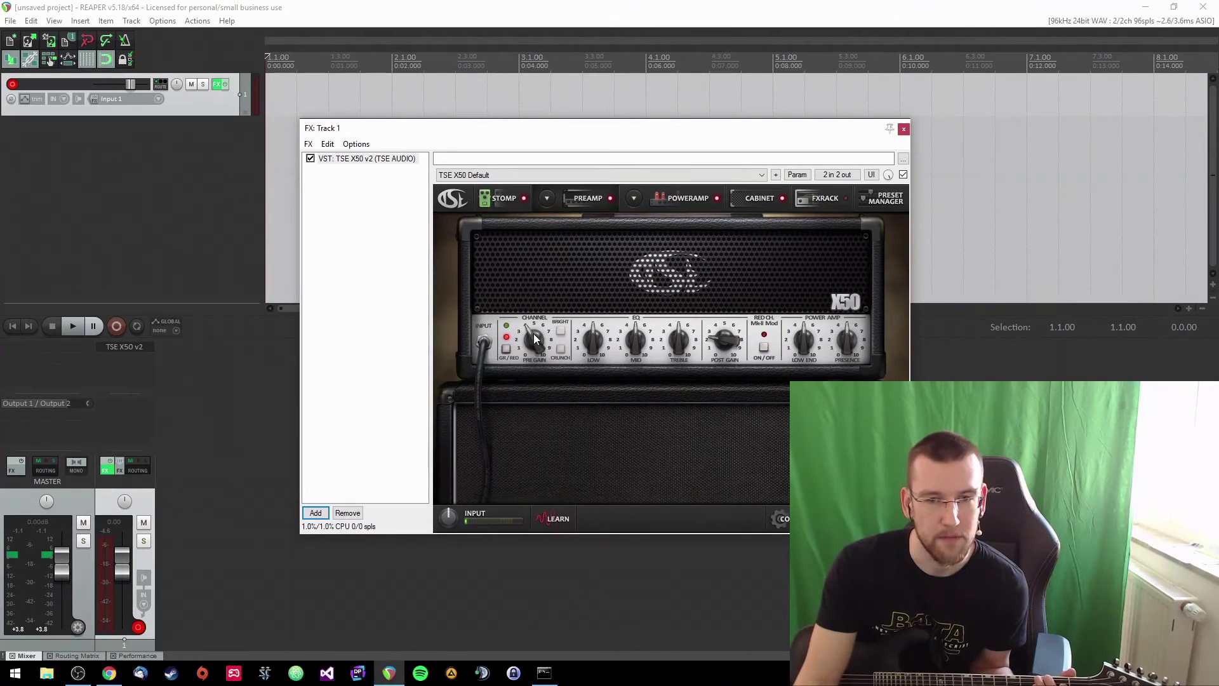
pyautogui.moveTo(532, 336)
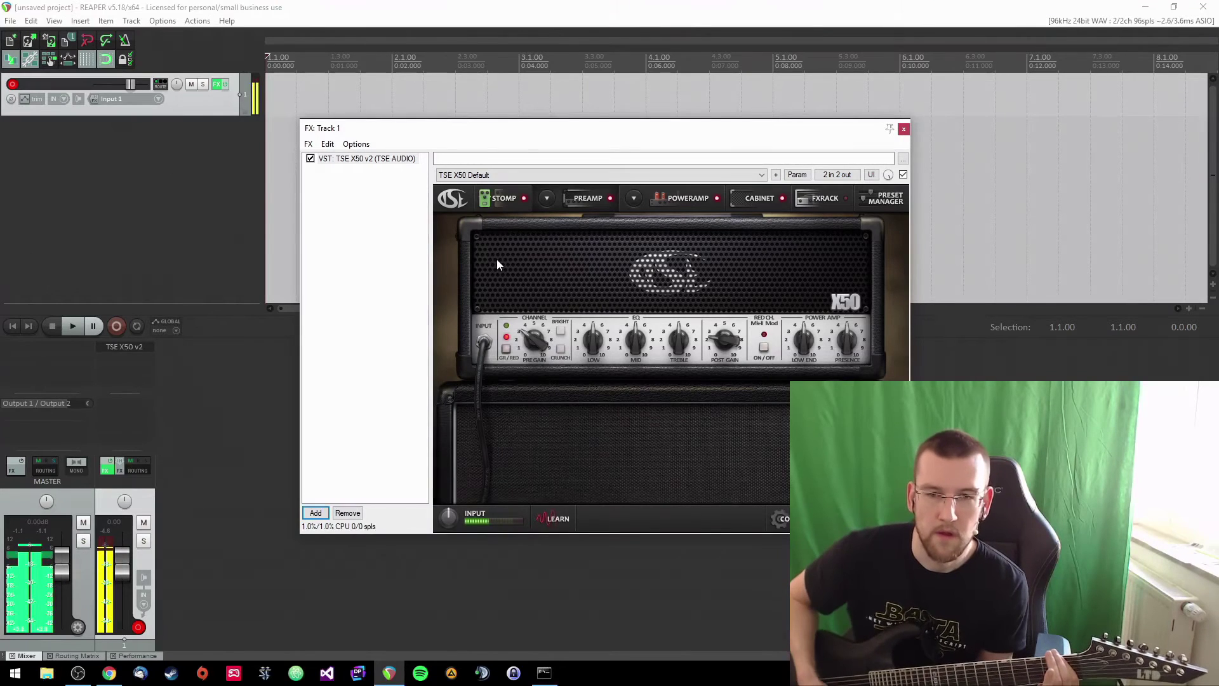
pyautogui.click(504, 200)
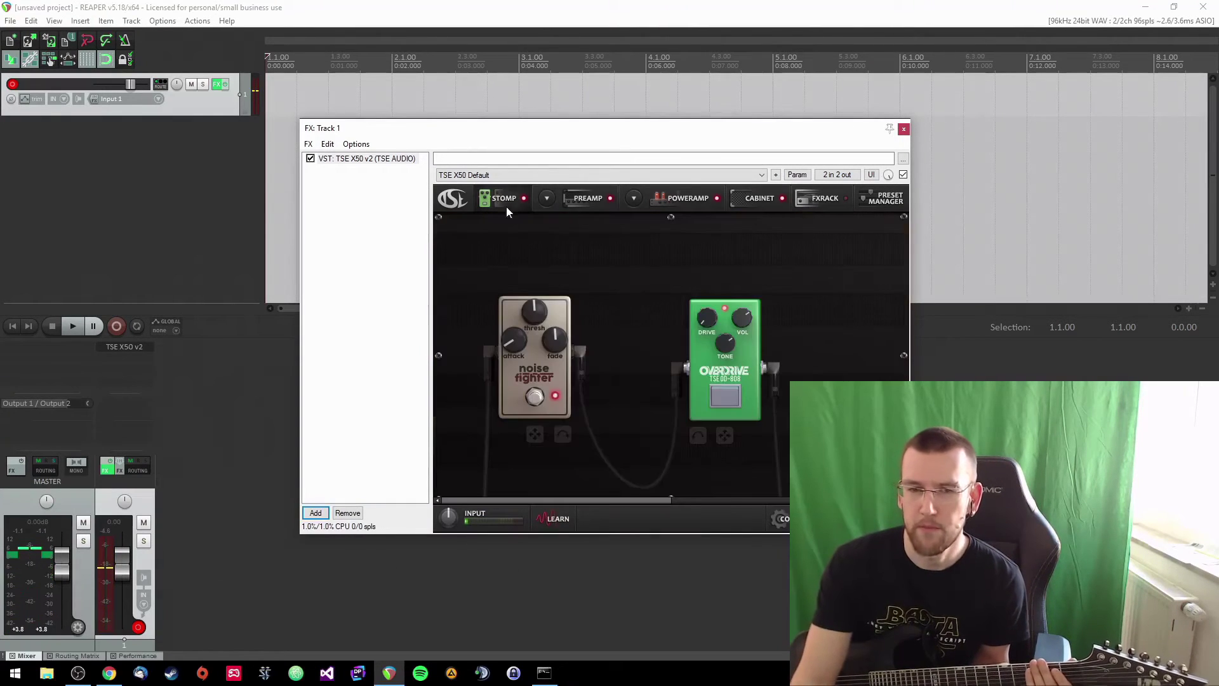
pyautogui.moveTo(726, 344)
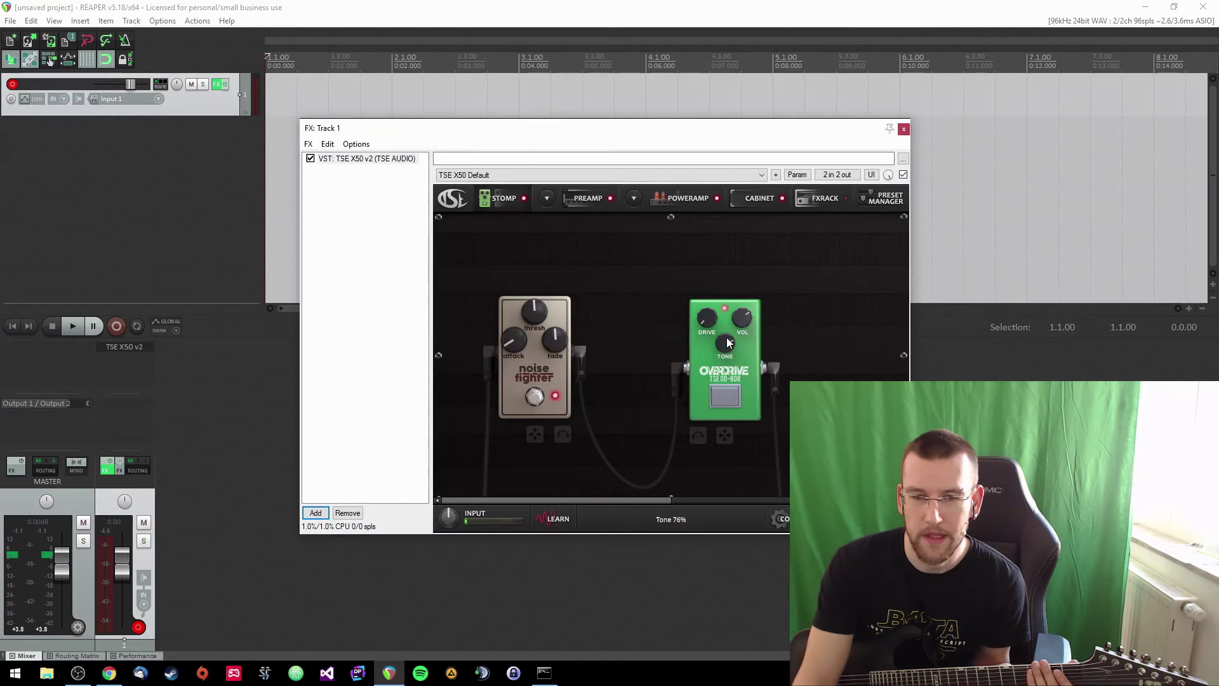
pyautogui.moveTo(727, 336); pyautogui.dragTo(727, 335)
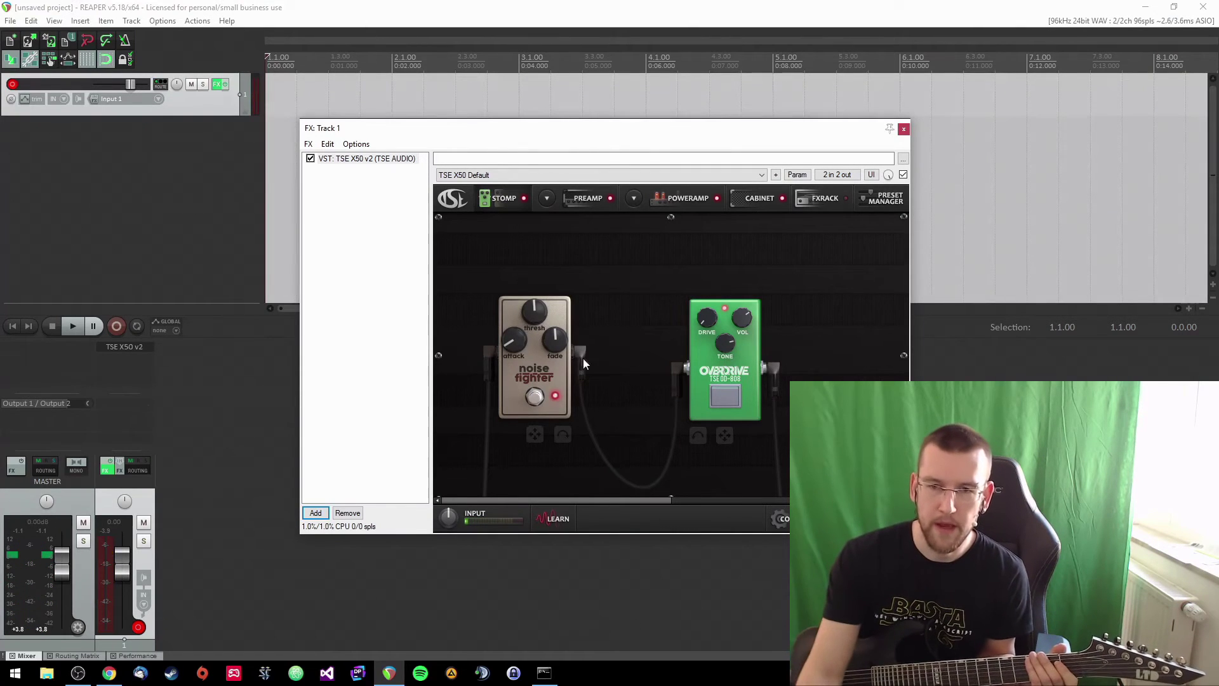
# Bypass the overdrive pedal to hear the amp without it, and switch the pedal back on.
pyautogui.click(590, 201)
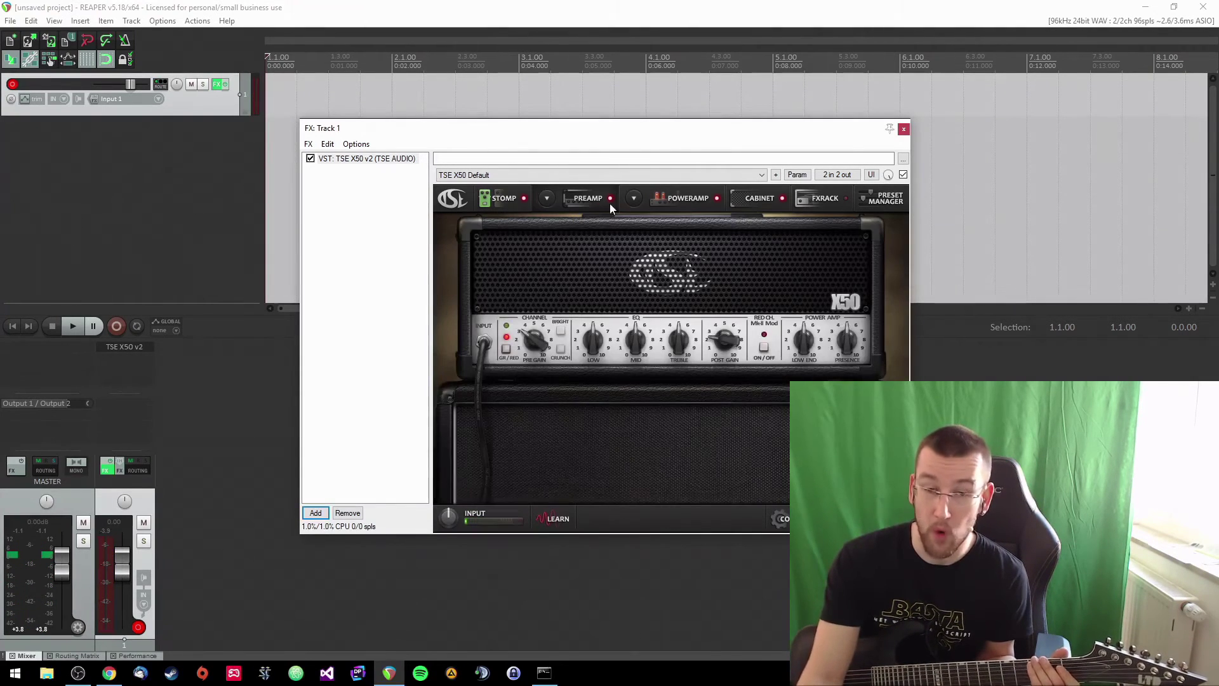
pyautogui.click(513, 202)
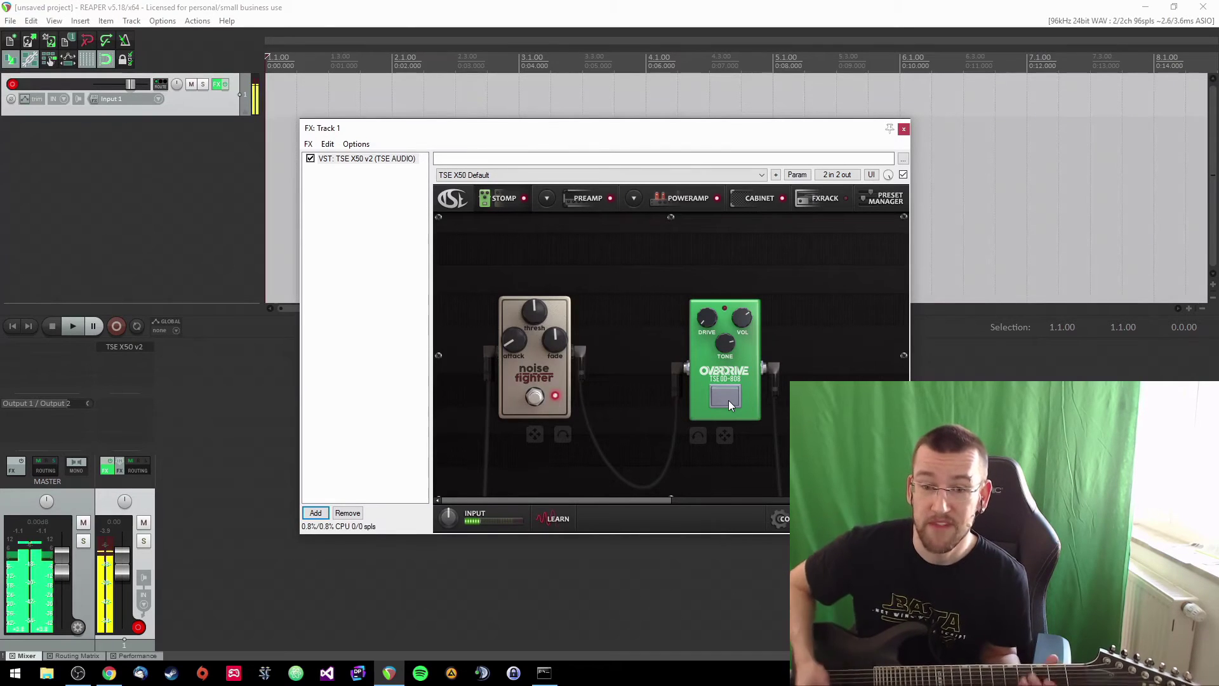
pyautogui.click(722, 395)
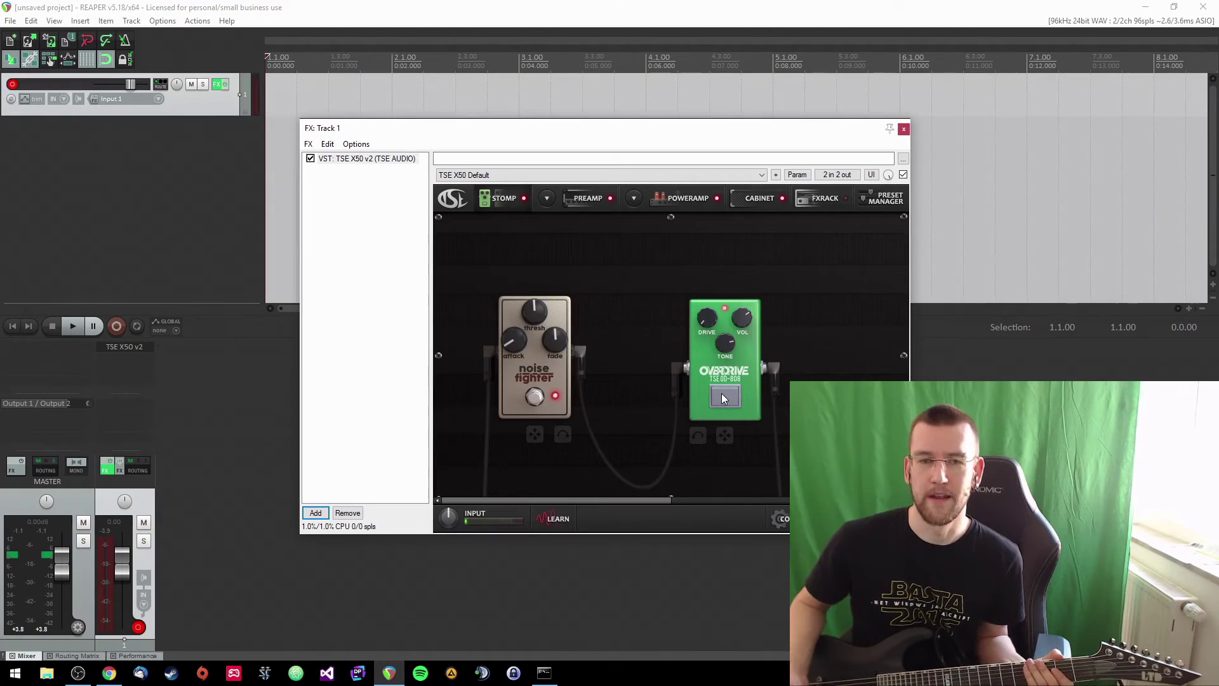
# Raise the preamp's pre gain to 100% and bypass the overdrive pedal to try the amp's full distortion alone.
pyautogui.click(584, 199)
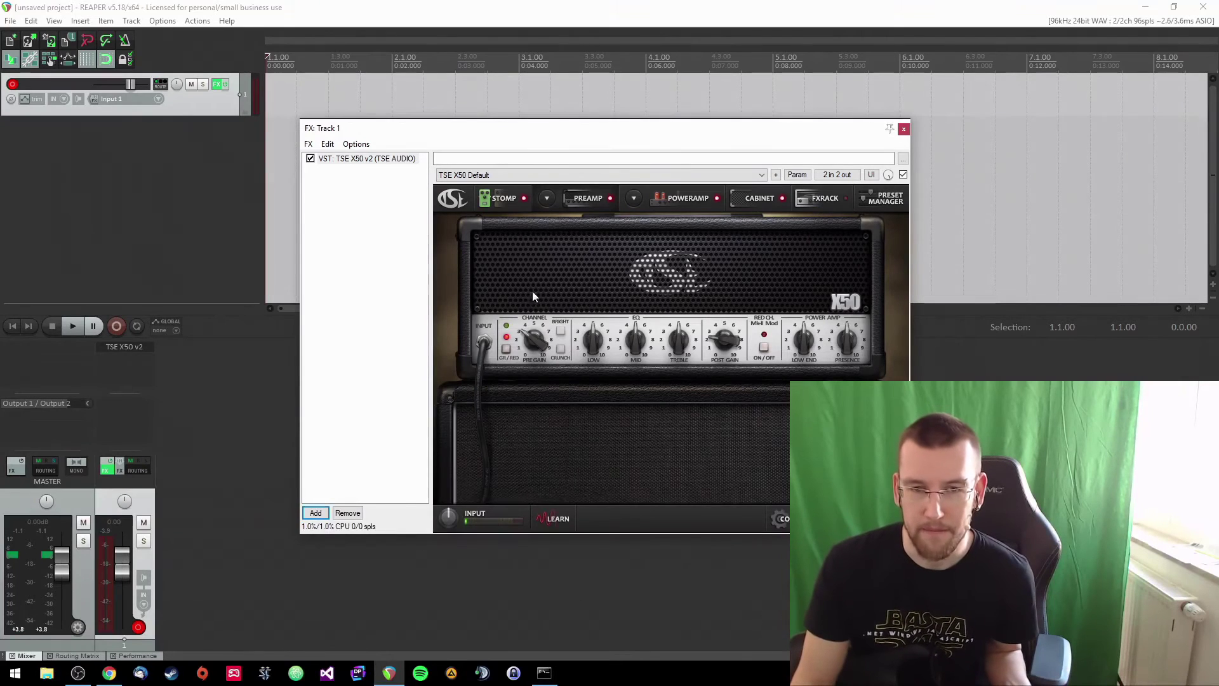
pyautogui.moveTo(544, 357); pyautogui.dragTo(532, 168)
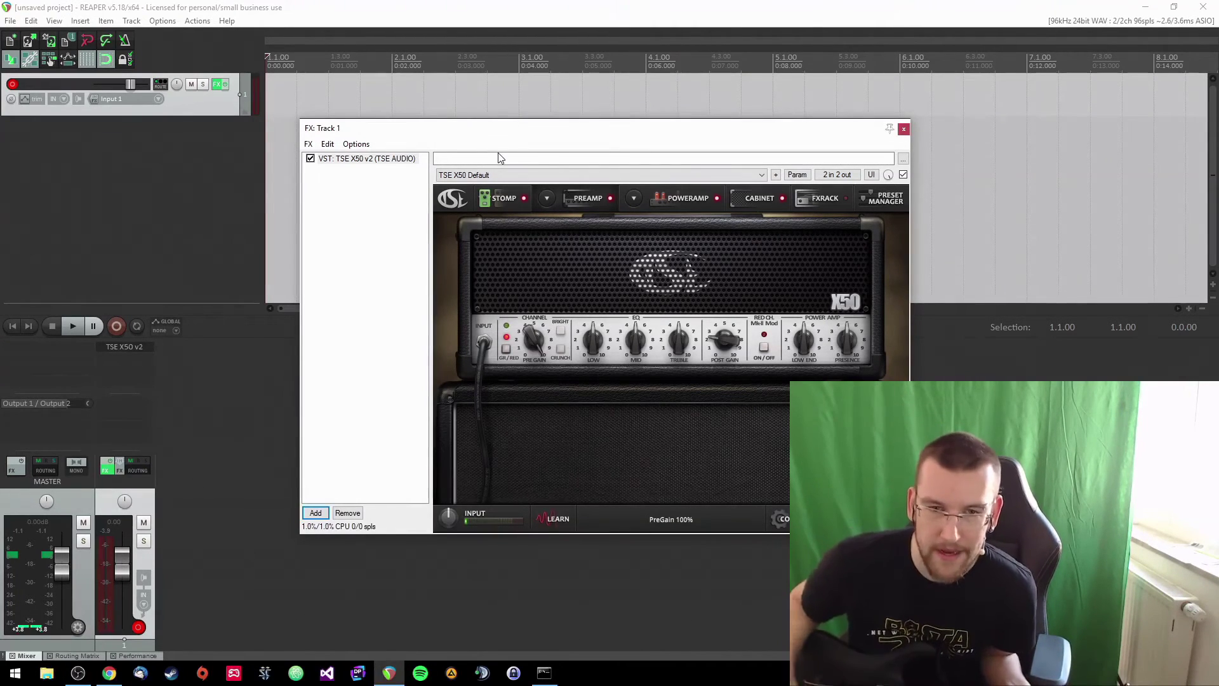
pyautogui.click(490, 199)
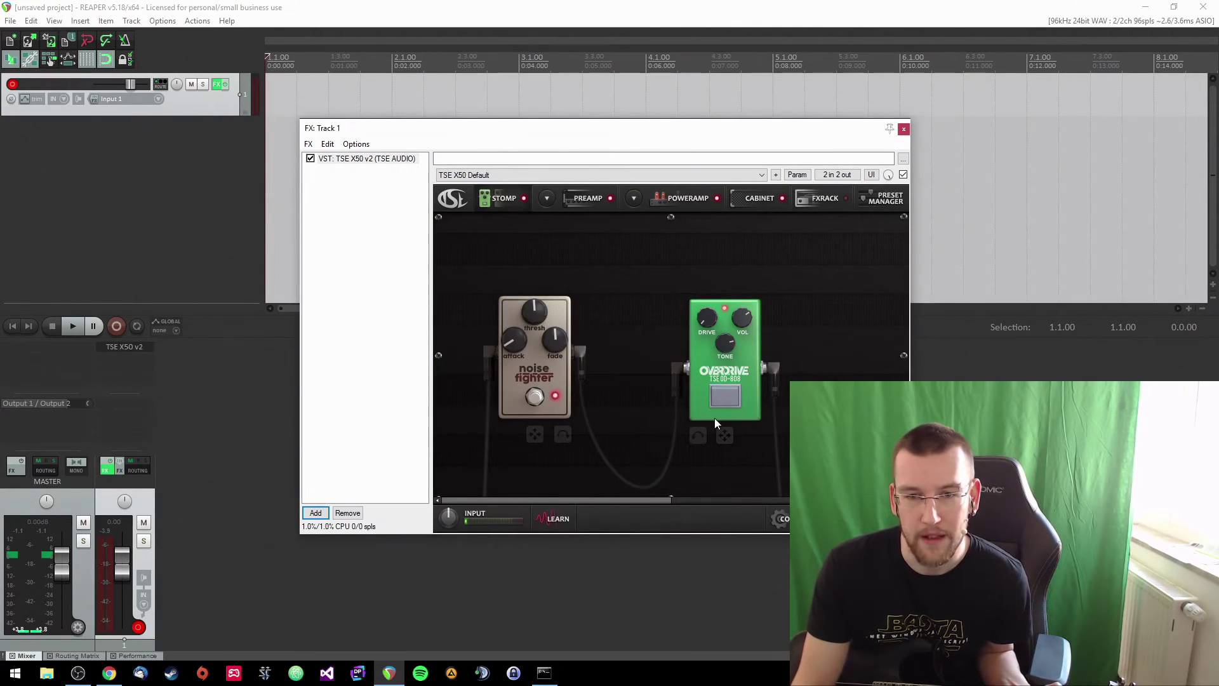
# Lower the preamp's pre gain to 32%.
pyautogui.click(589, 199)
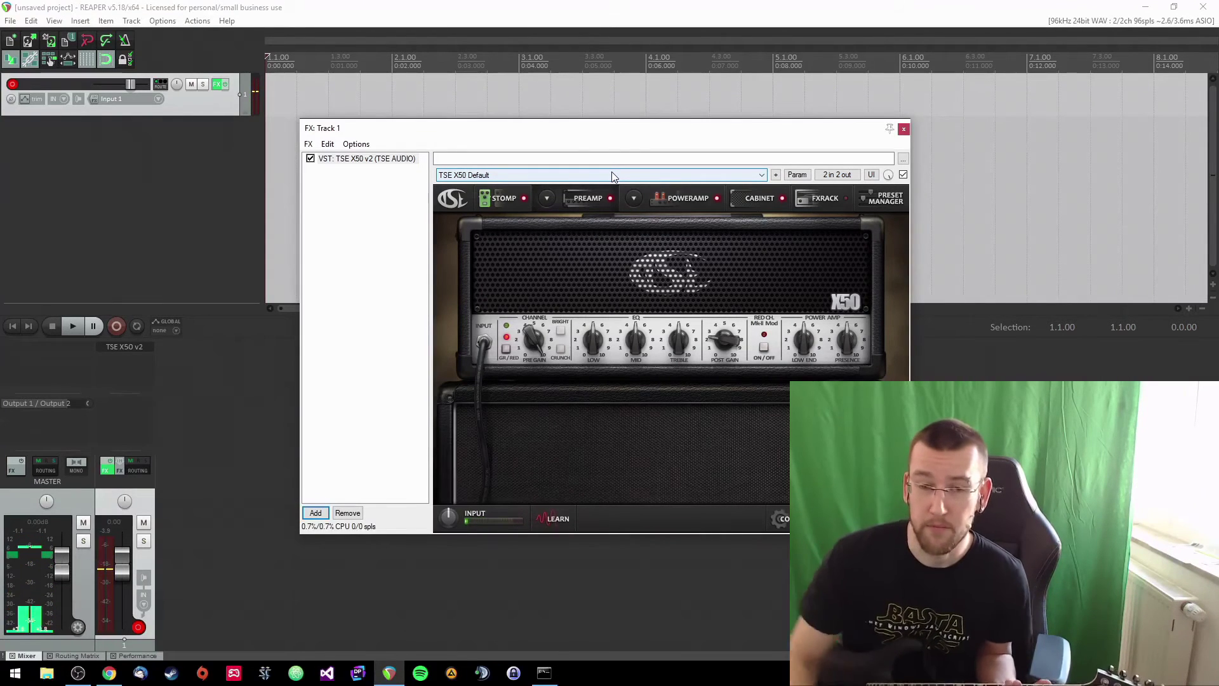
pyautogui.moveTo(533, 345); pyautogui.dragTo(534, 365)
# Switch the overdrive pedal back on and set its volume to 50%.
pyautogui.click(499, 202)
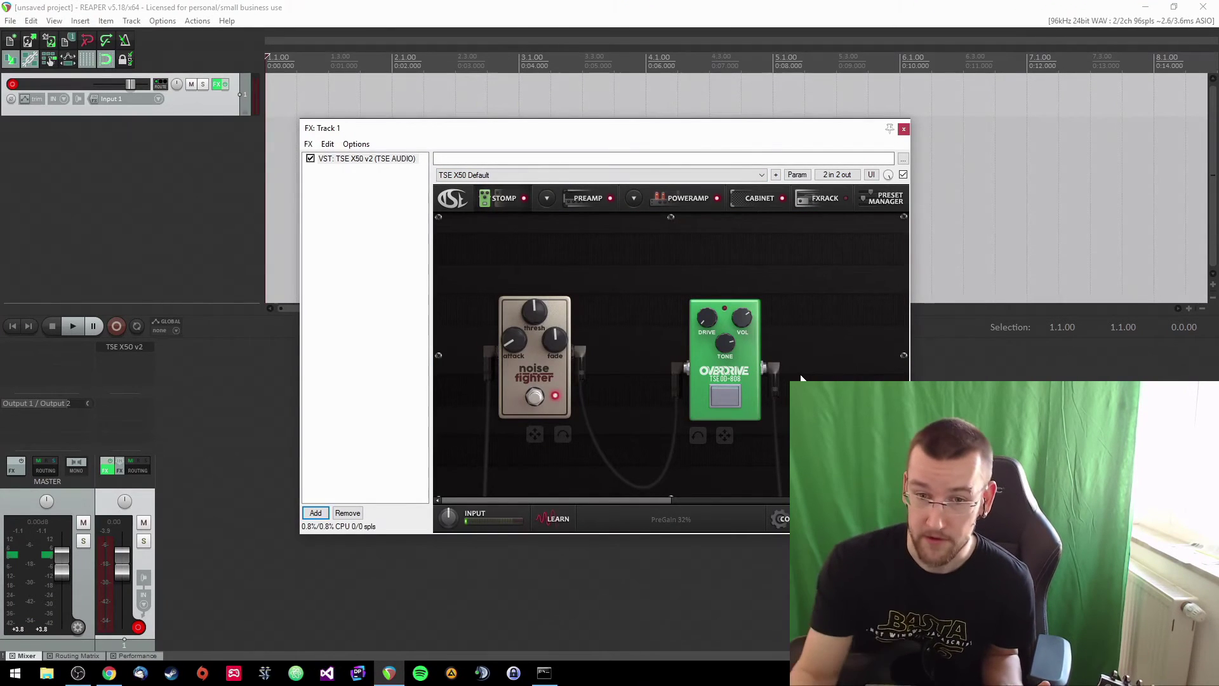
pyautogui.click(720, 380)
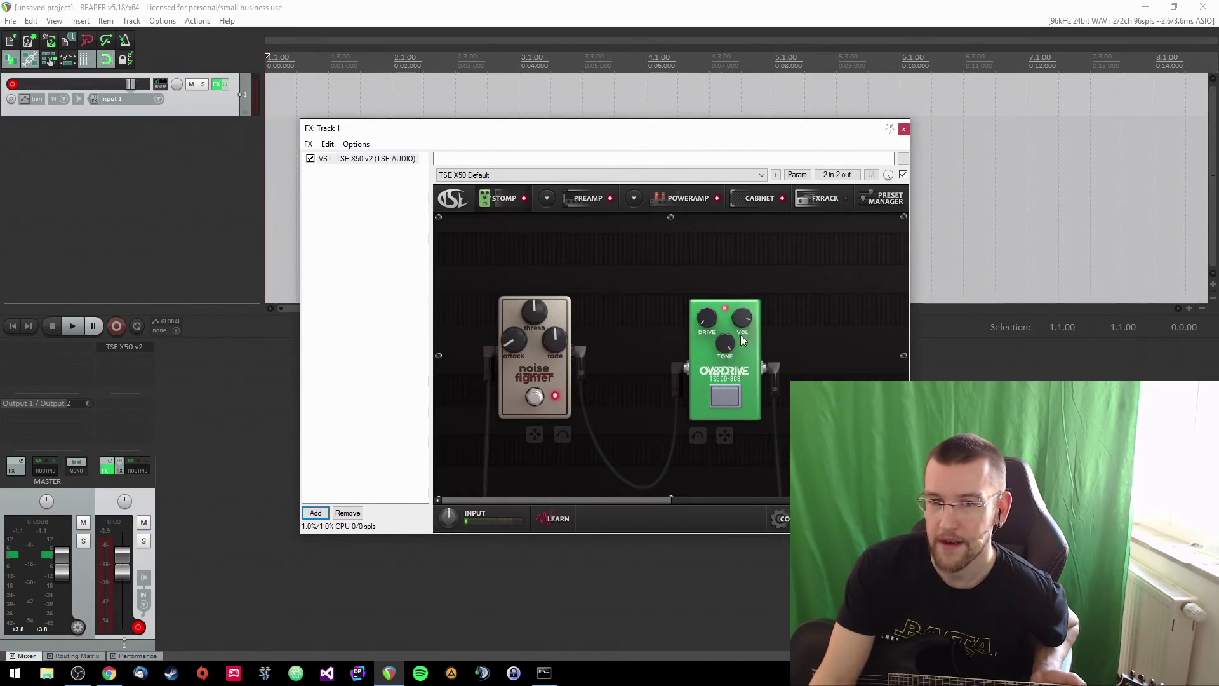
pyautogui.moveTo(741, 340); pyautogui.dragTo(743, 293)
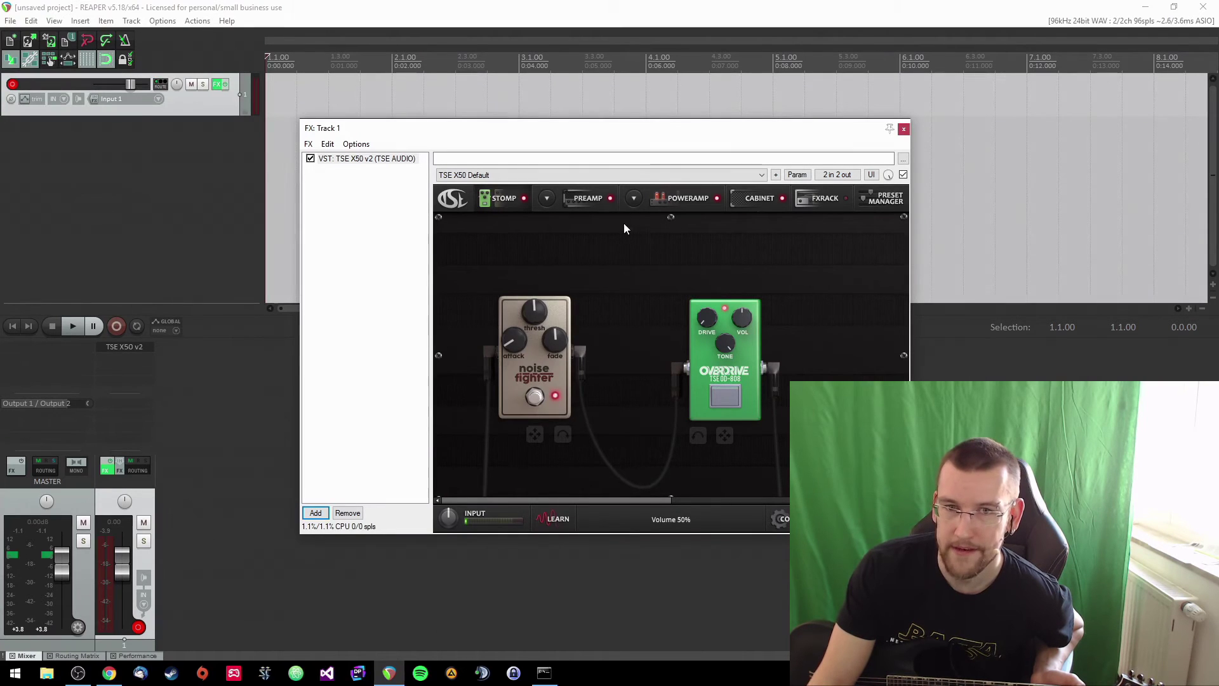
# Bypass the preamp, power amp and cabinet to hear the pedals alone, and switch all three back on.
pyautogui.click(610, 198)
pyautogui.click(717, 202)
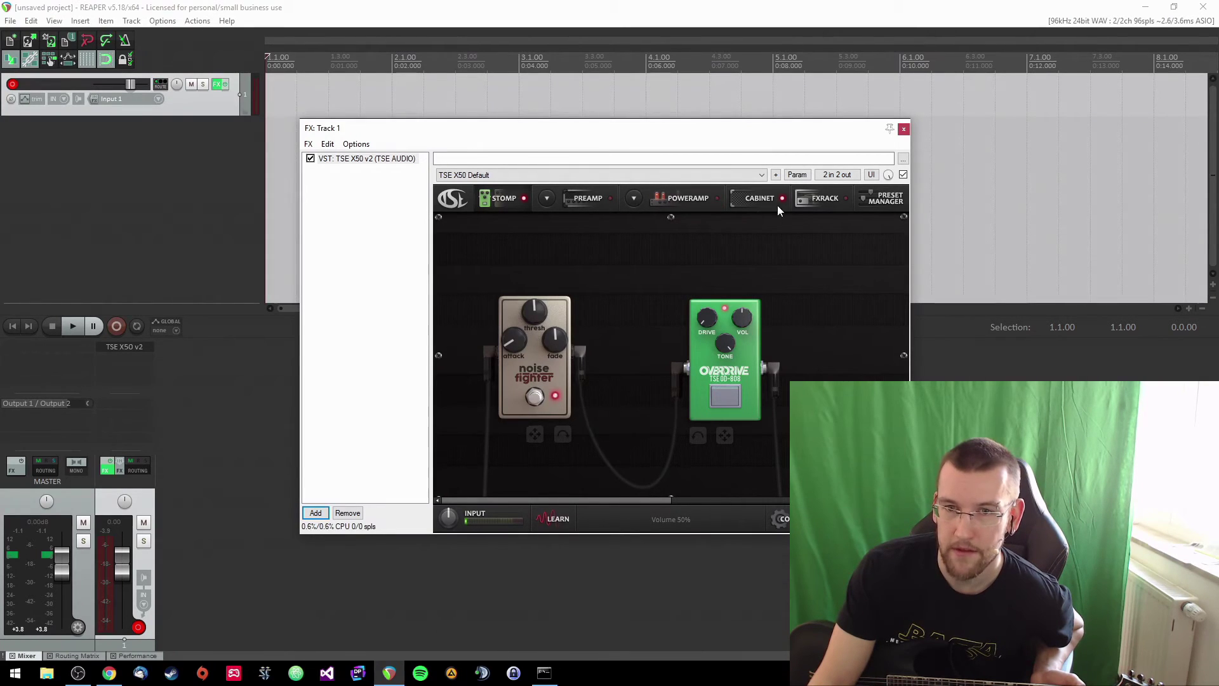
pyautogui.click(780, 202)
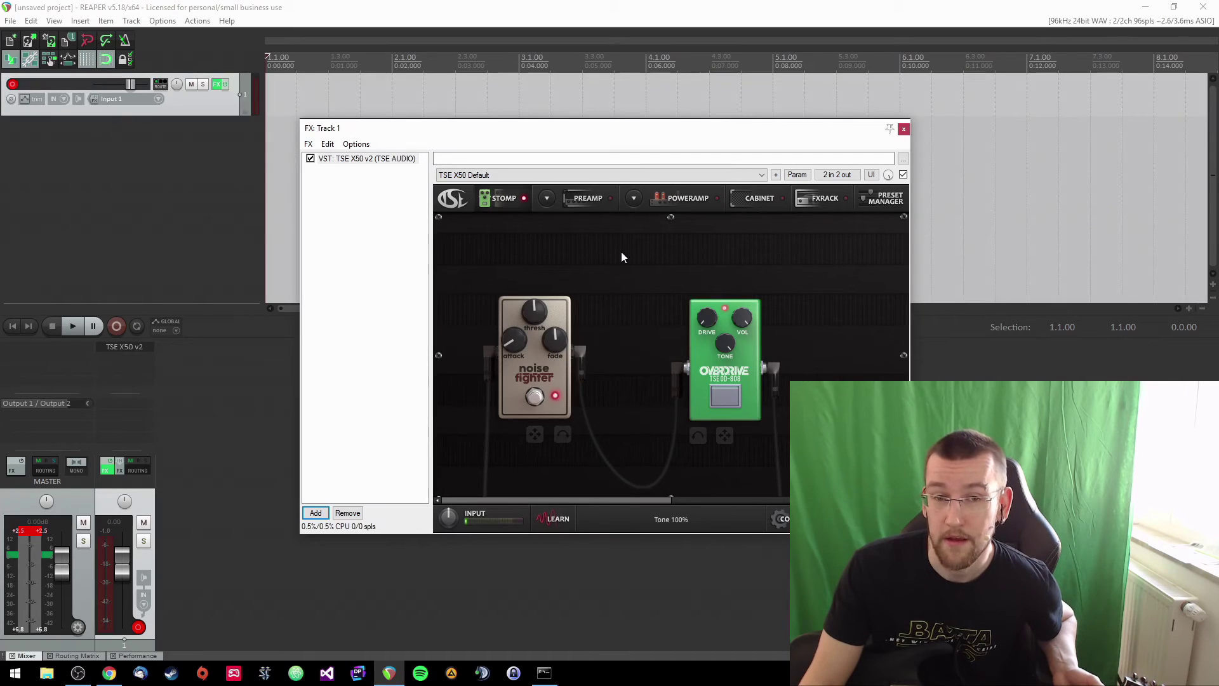
pyautogui.click(611, 199)
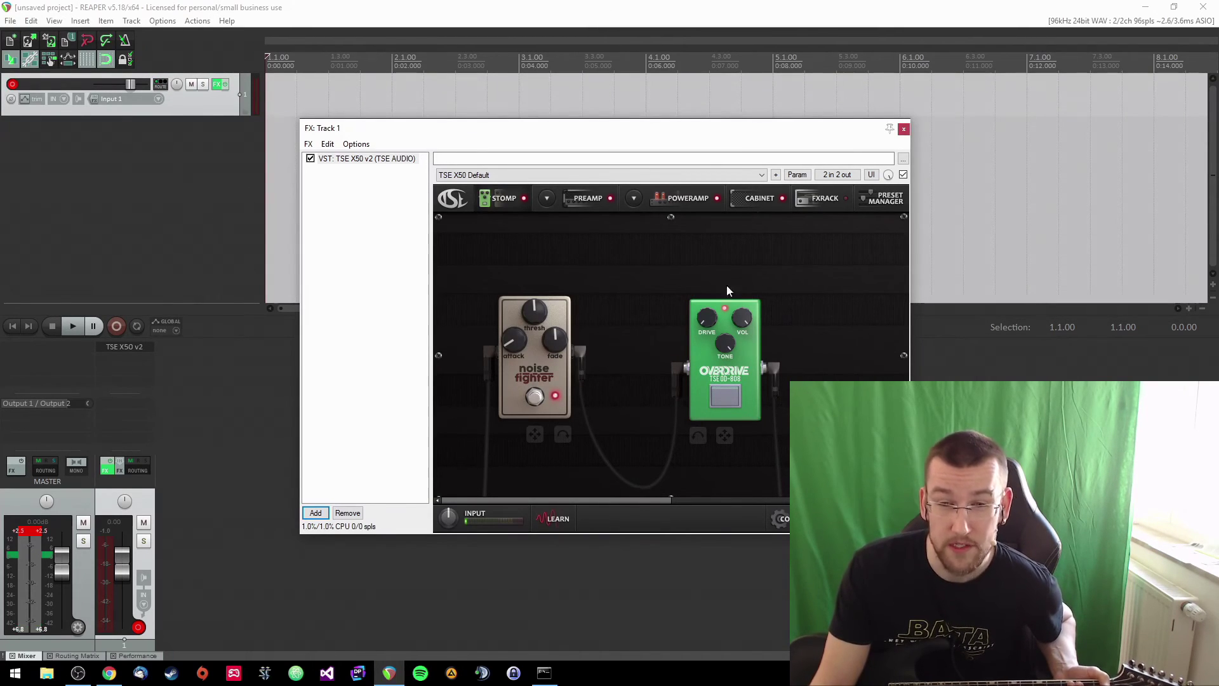
# Review the signal chain across the pedalboard, preamp, power amp and cabinet sections.
pyautogui.click(586, 199)
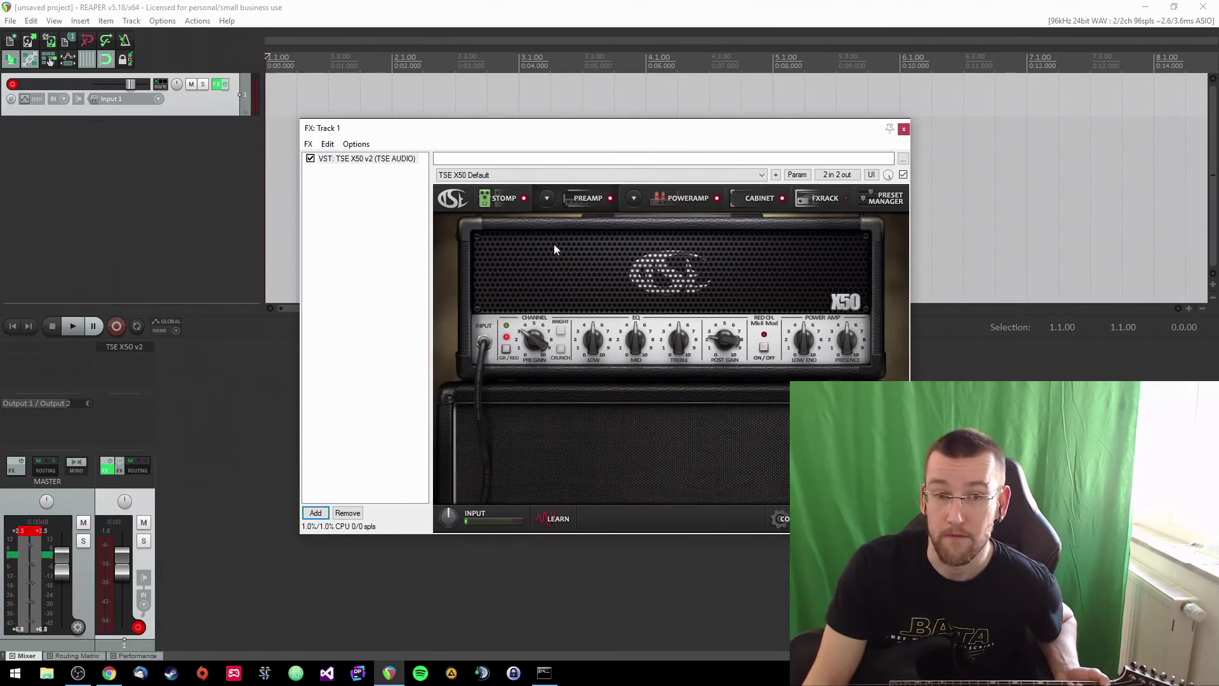
pyautogui.click(504, 199)
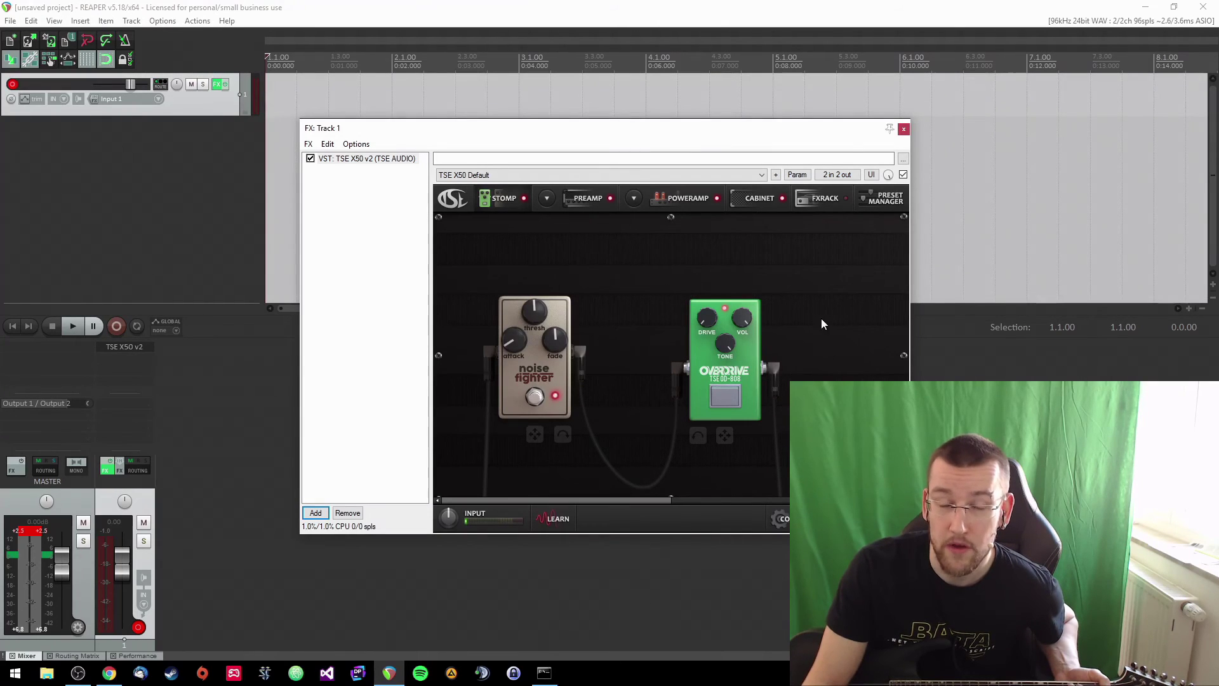
pyautogui.click(590, 199)
pyautogui.click(684, 198)
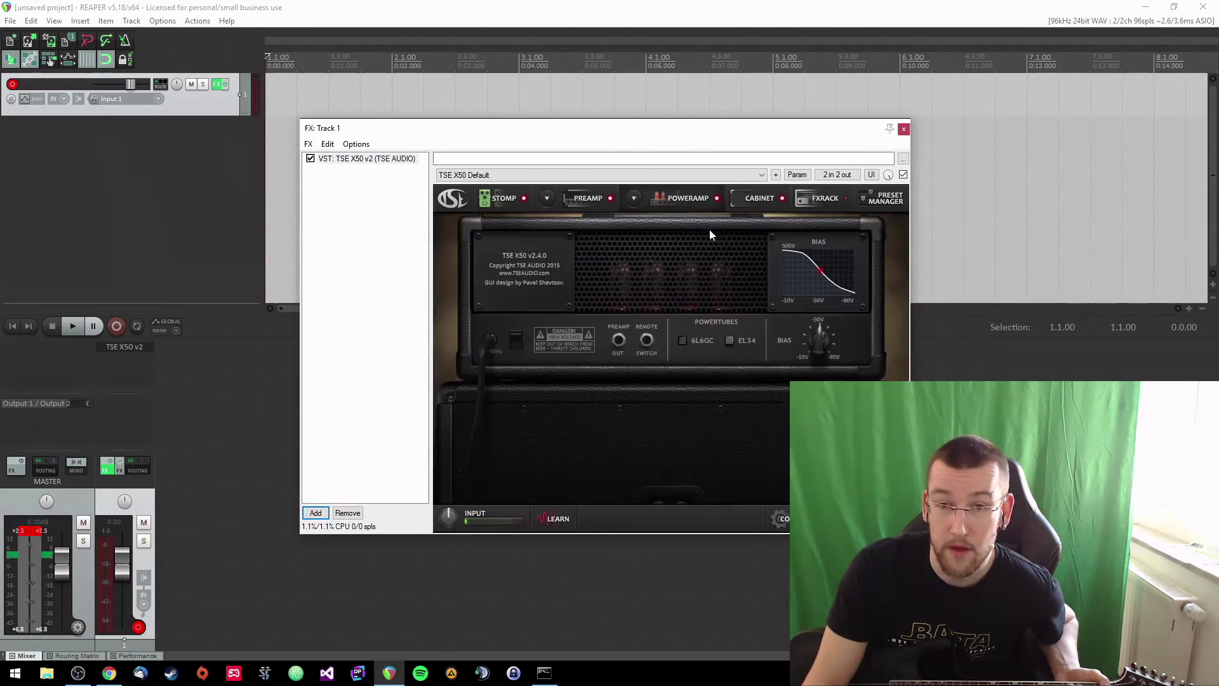
pyautogui.click(761, 199)
pyautogui.click(678, 199)
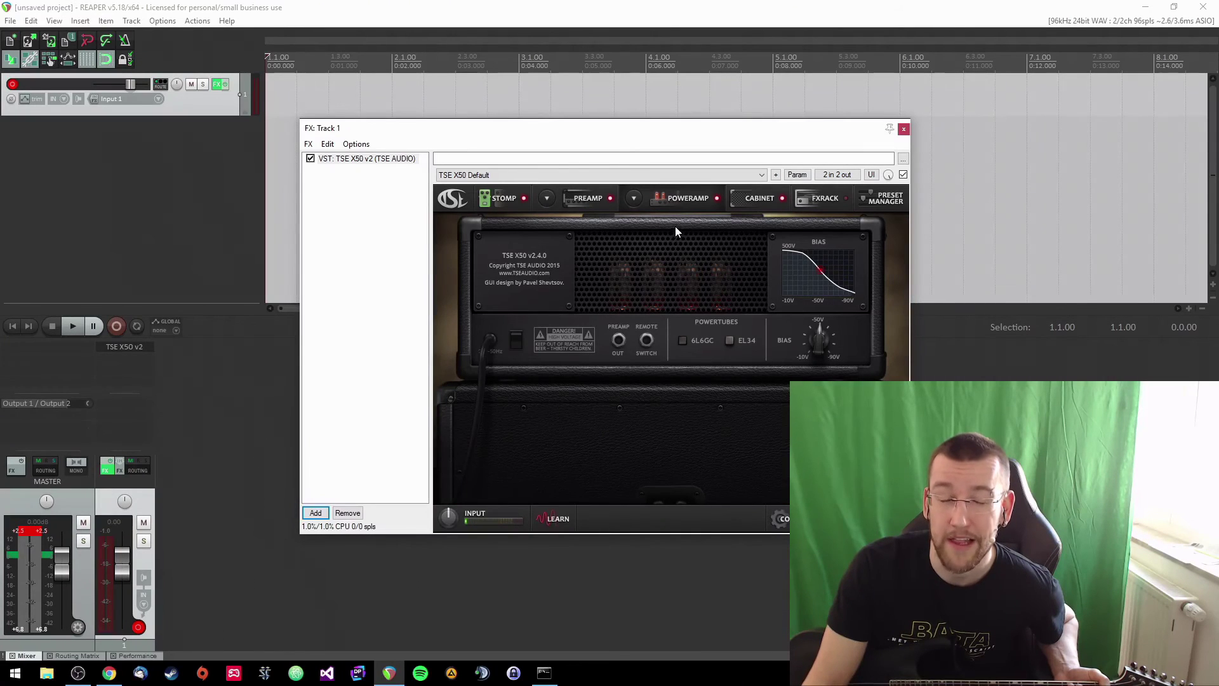
pyautogui.click(589, 202)
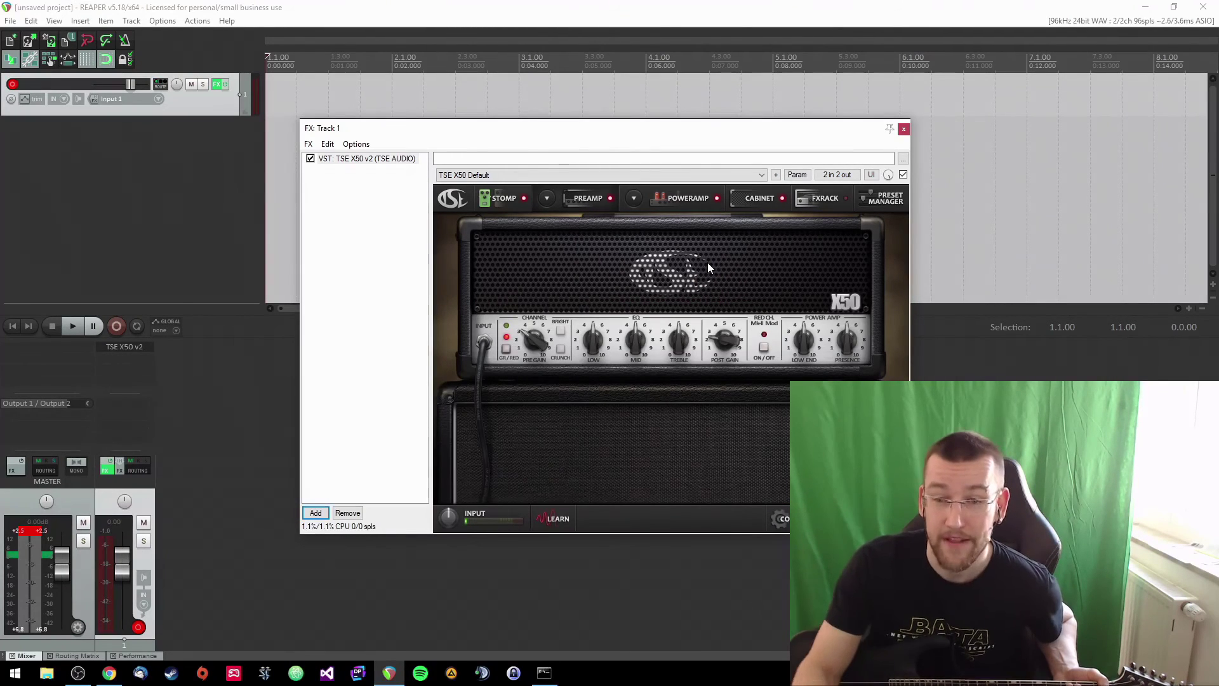
pyautogui.click(511, 199)
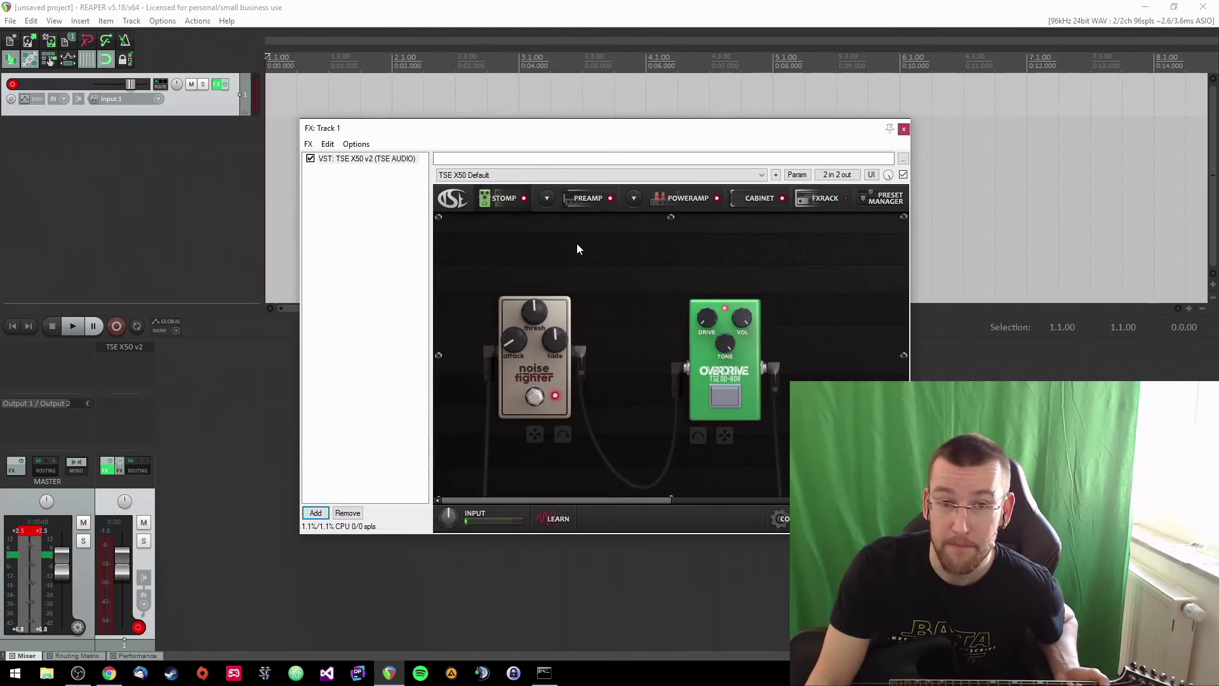
pyautogui.click(589, 198)
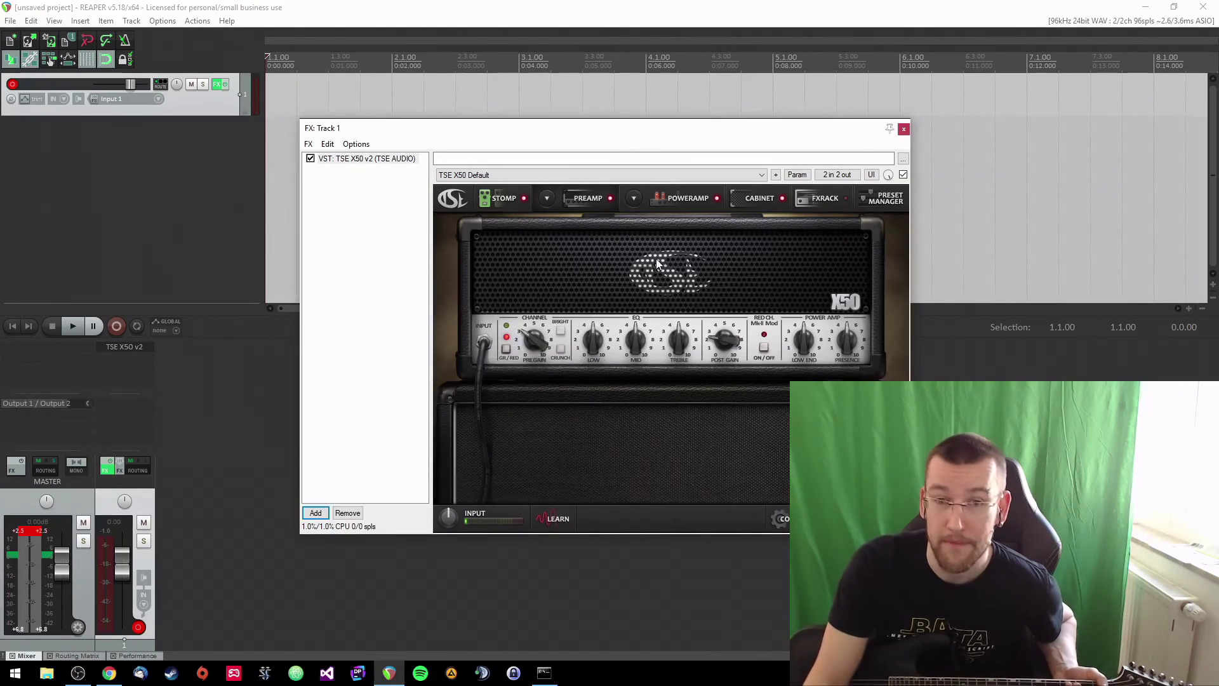
pyautogui.click(687, 199)
pyautogui.click(750, 198)
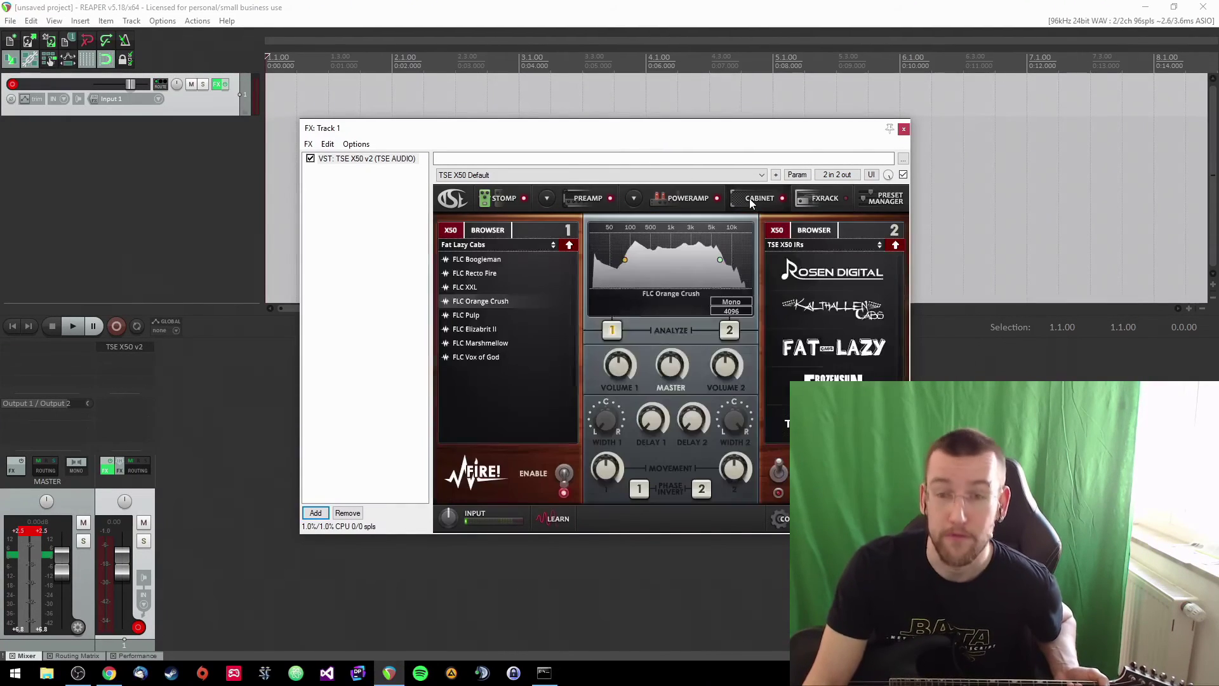
pyautogui.click(511, 201)
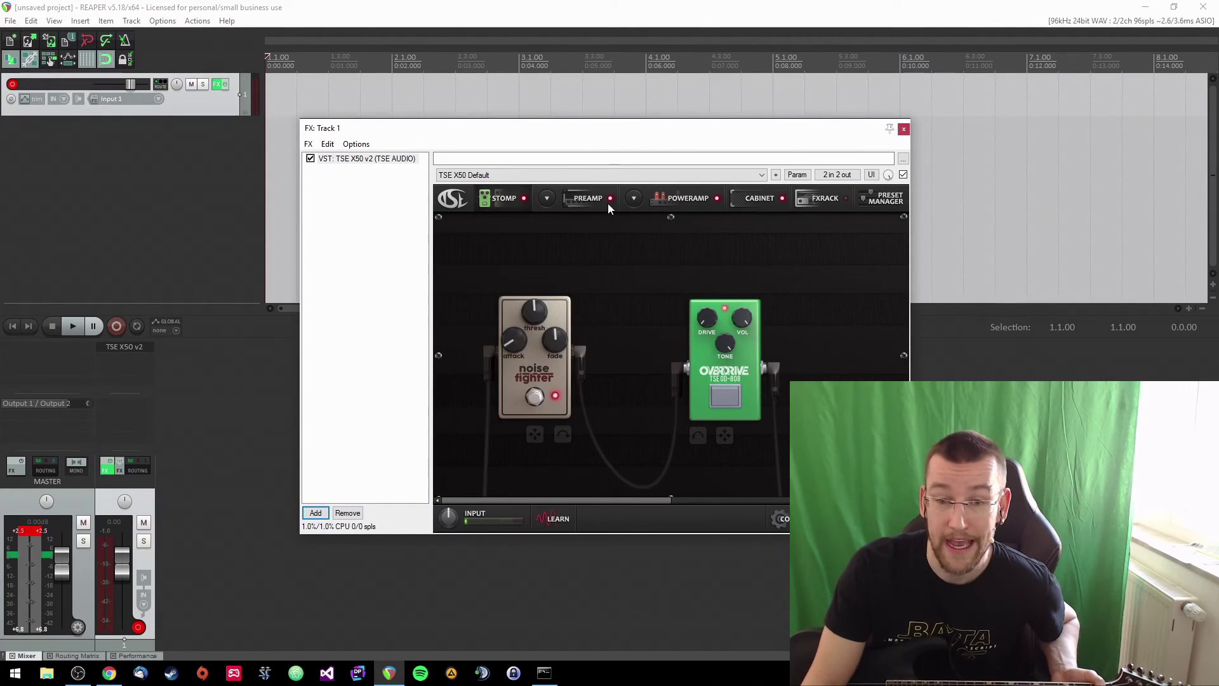
# Bypass the preamp, power amp and cabinet to hear the pedals alone, and switch only the preamp back on.
pyautogui.click(716, 198)
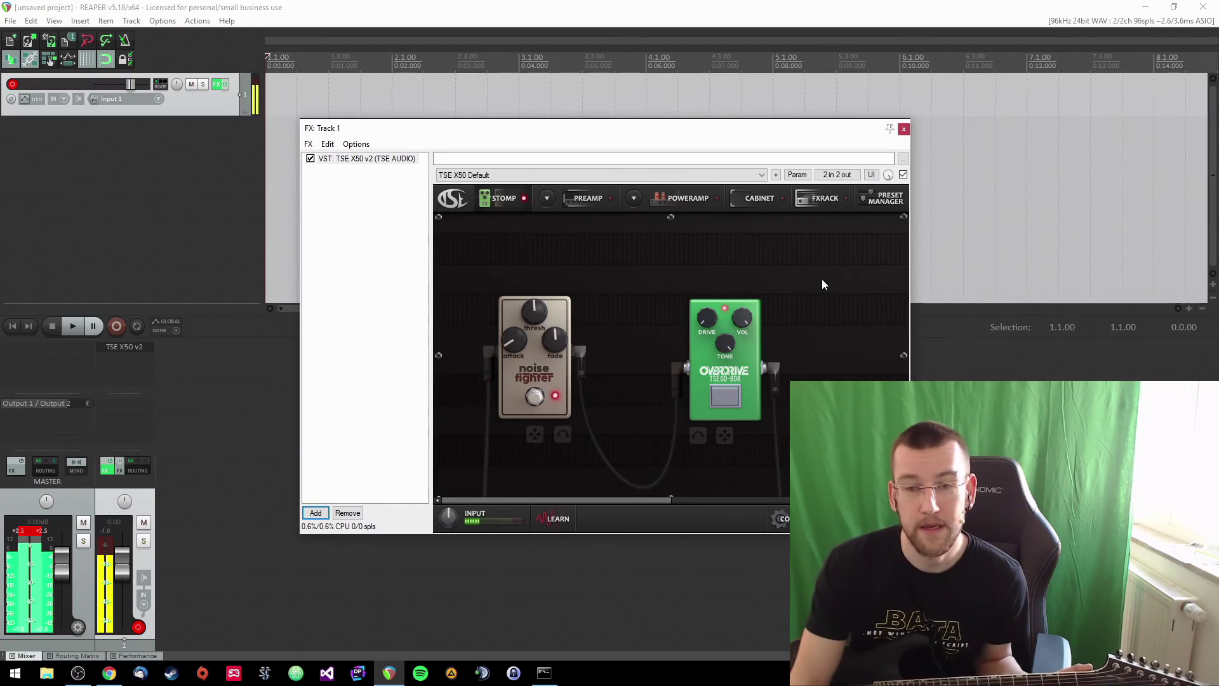
pyautogui.moveTo(737, 344)
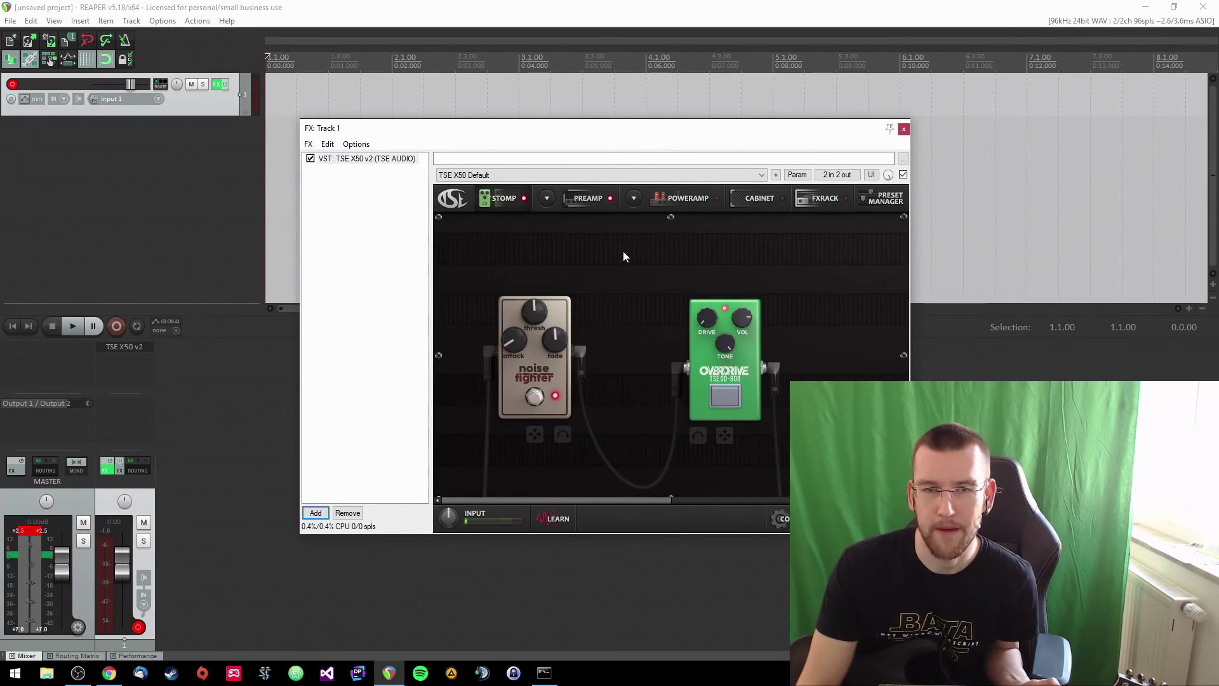
# Adjust the preamp's post gain, and switch the power amp and cabinet back on.
pyautogui.click(582, 194)
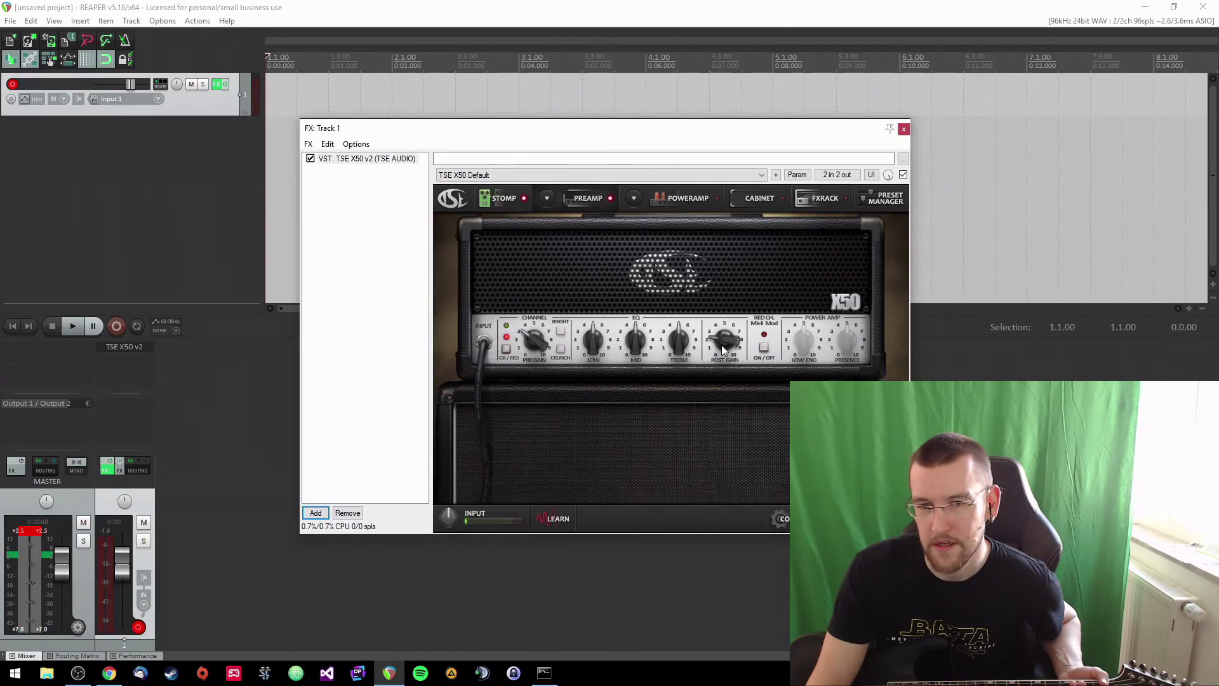
pyautogui.moveTo(725, 345); pyautogui.dragTo(715, 341)
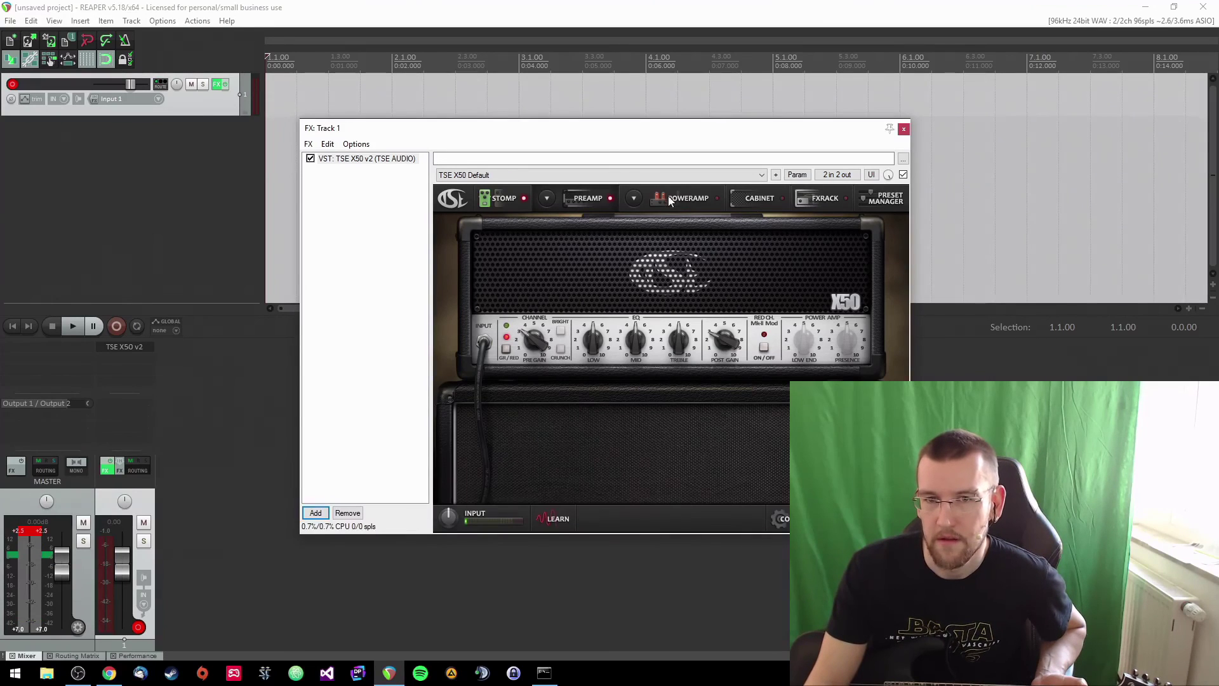
pyautogui.click(686, 201)
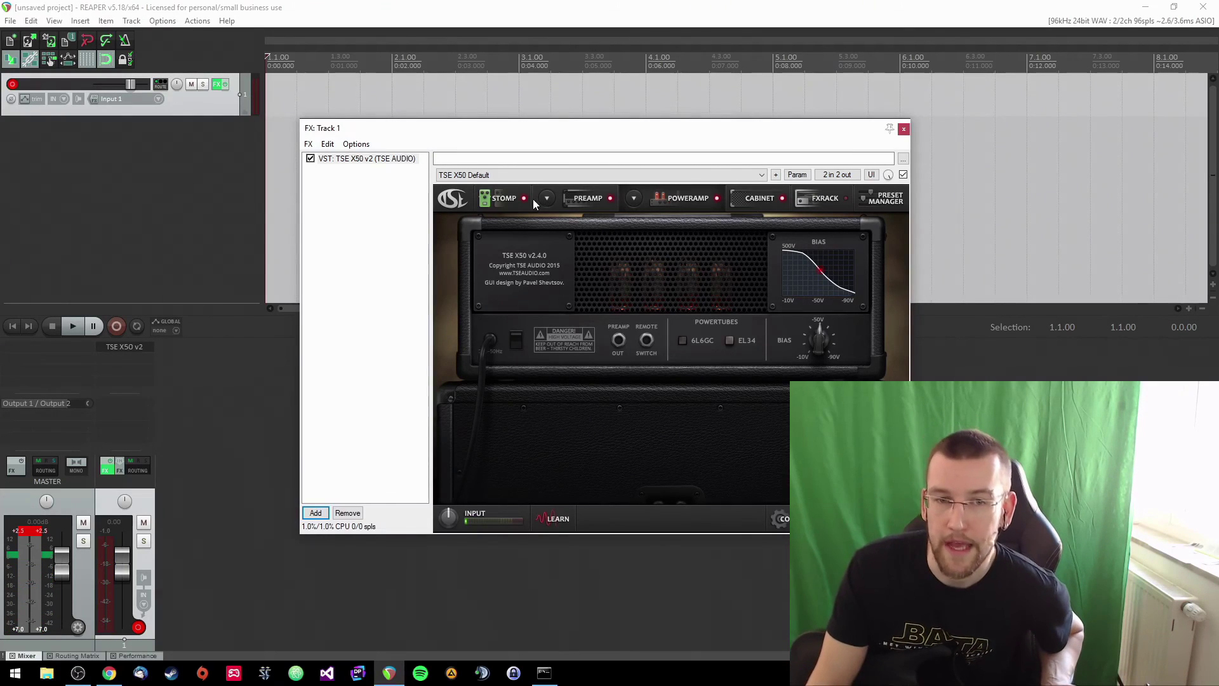
# Review the noise gate and overdrive pedals on the pedalboard alongside the preamp they feed into.
pyautogui.click(503, 198)
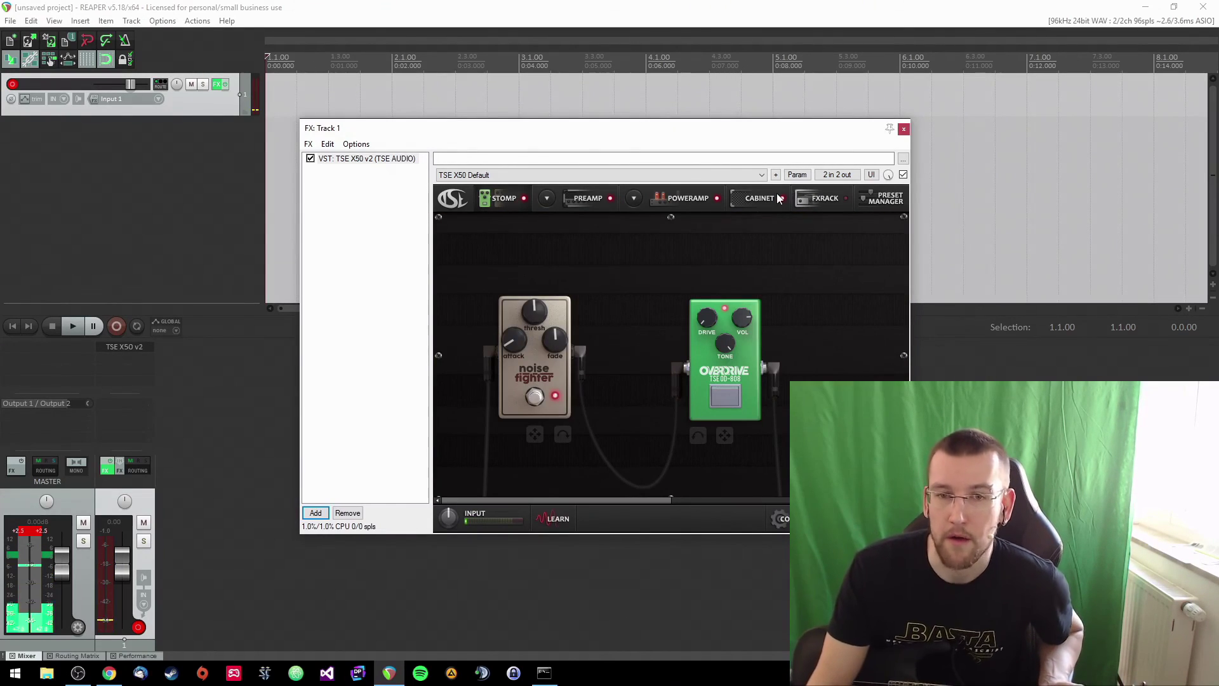
pyautogui.moveTo(608, 132)
pyautogui.mouseDown()
pyautogui.moveTo(631, 174)
pyautogui.moveTo(619, 138)
pyautogui.mouseUp()
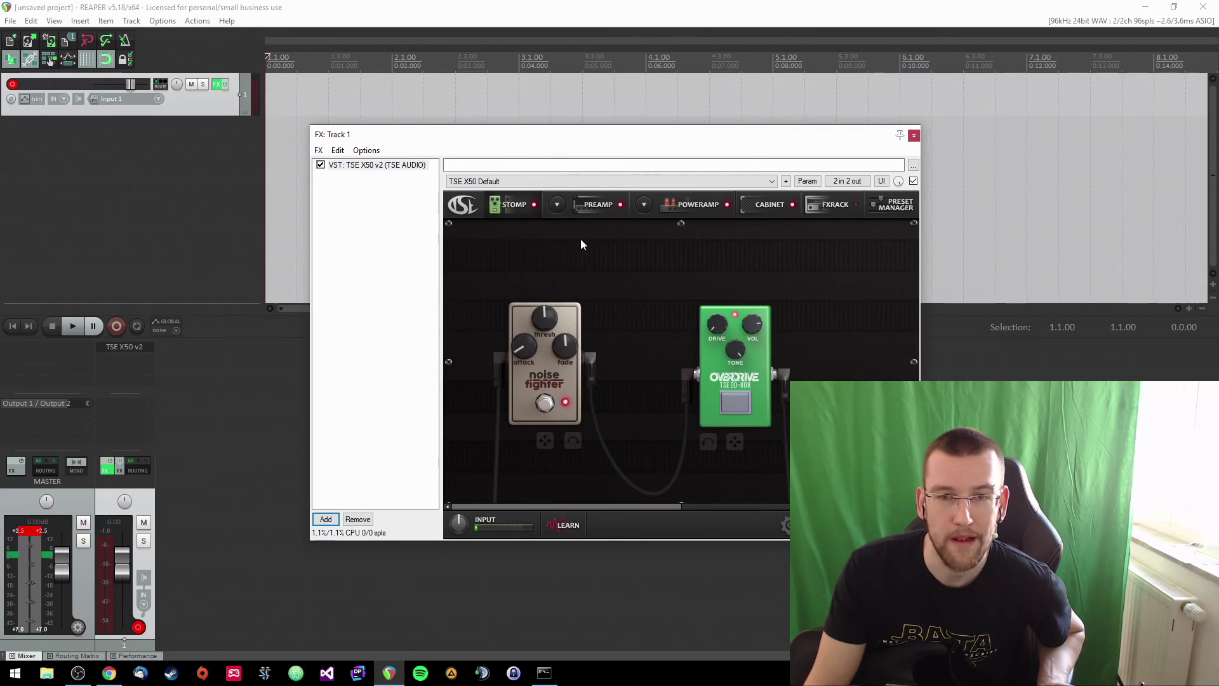
pyautogui.click(590, 202)
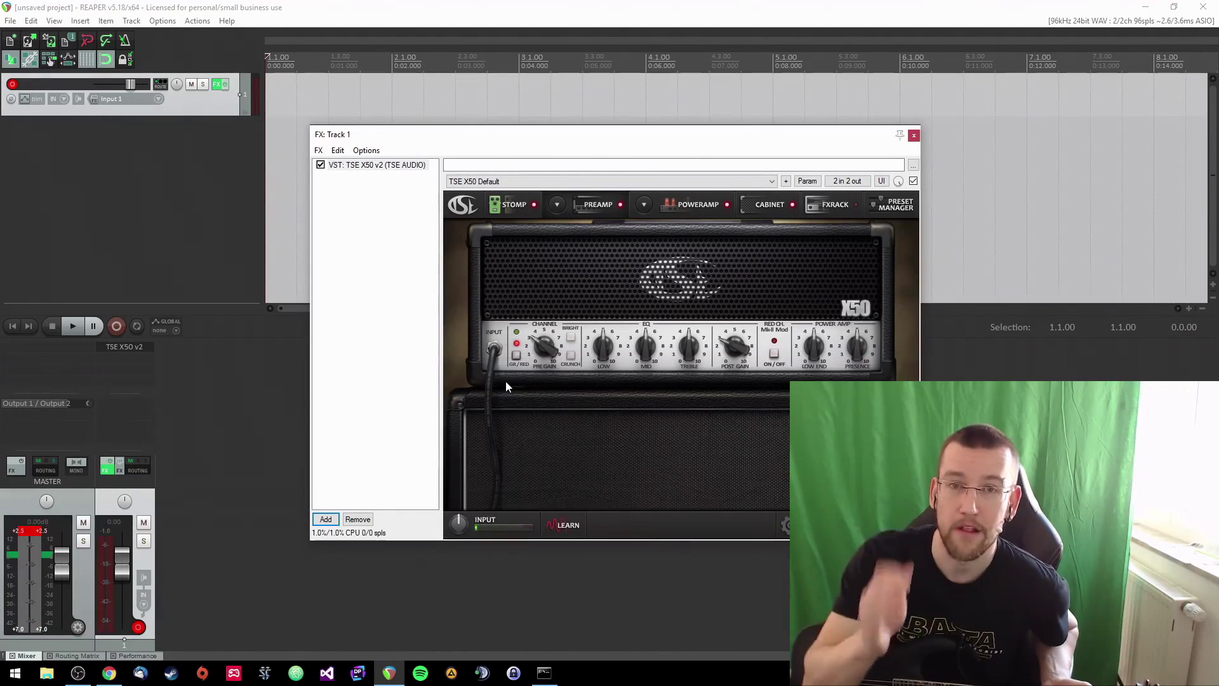
pyautogui.click(513, 205)
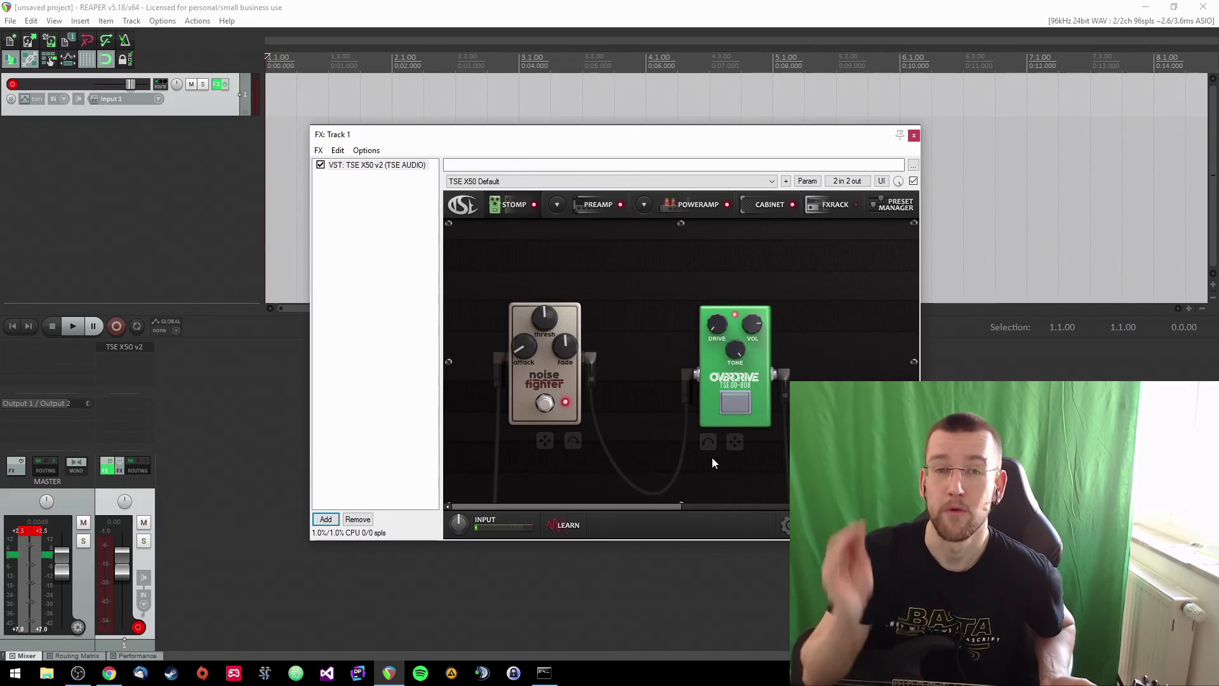
pyautogui.click(597, 204)
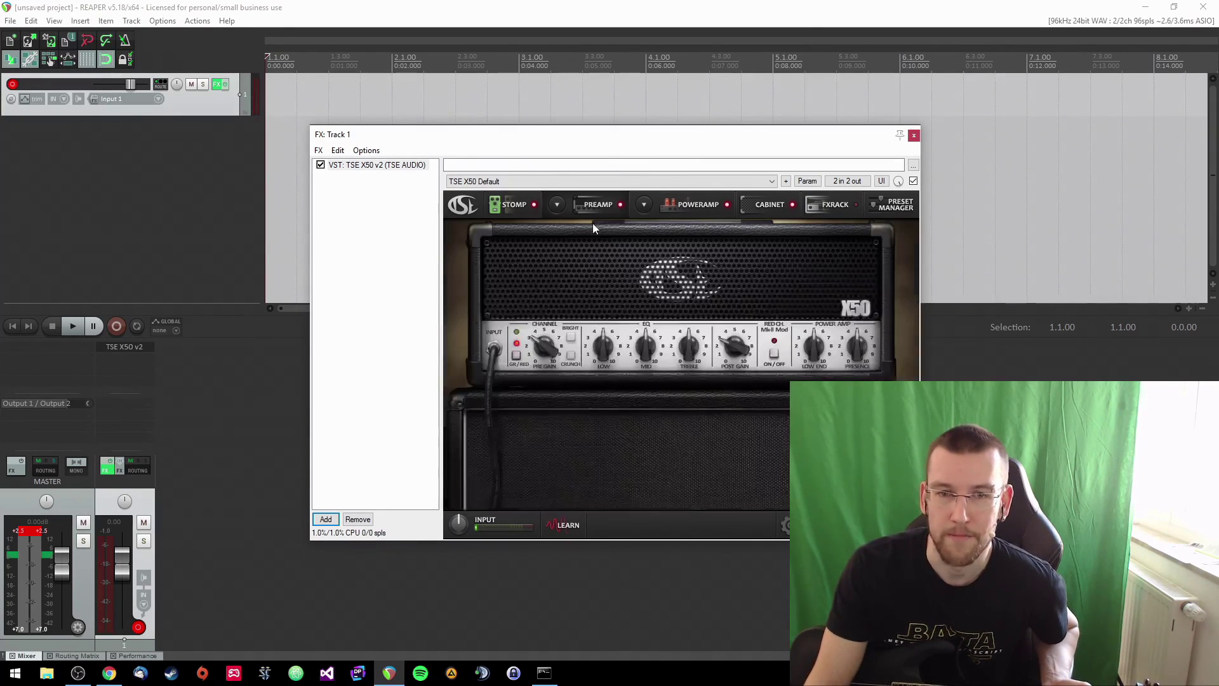
pyautogui.click(513, 205)
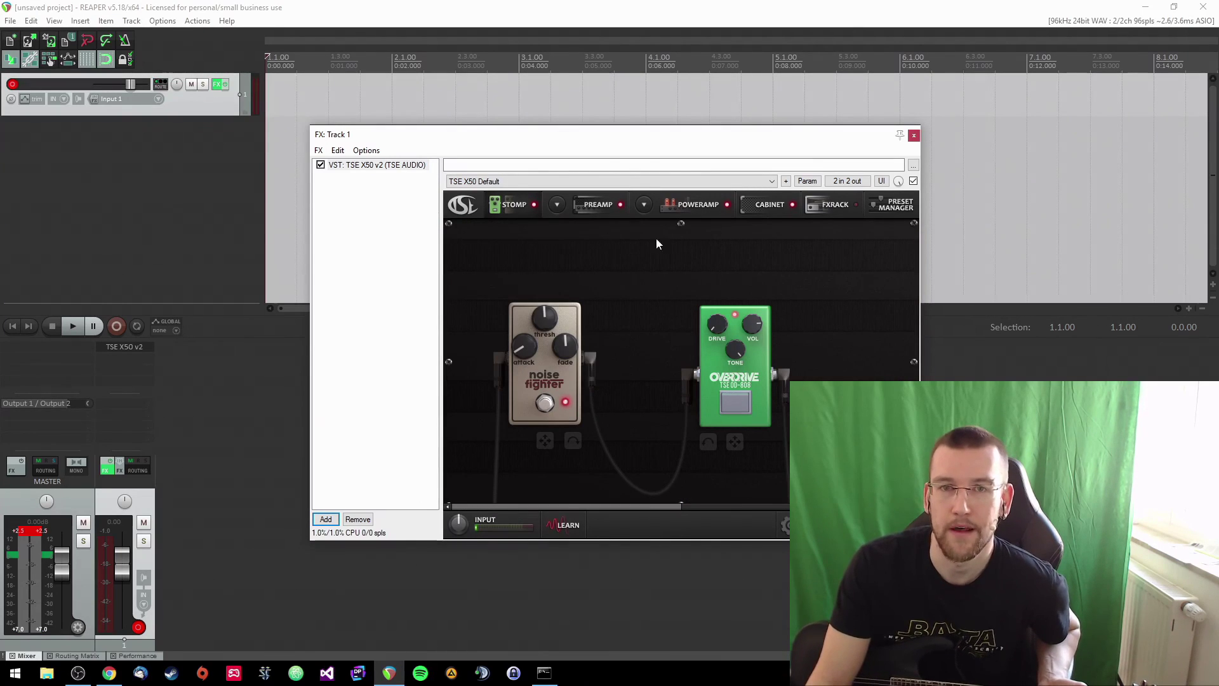
pyautogui.moveTo(616, 136); pyautogui.dragTo(619, 143)
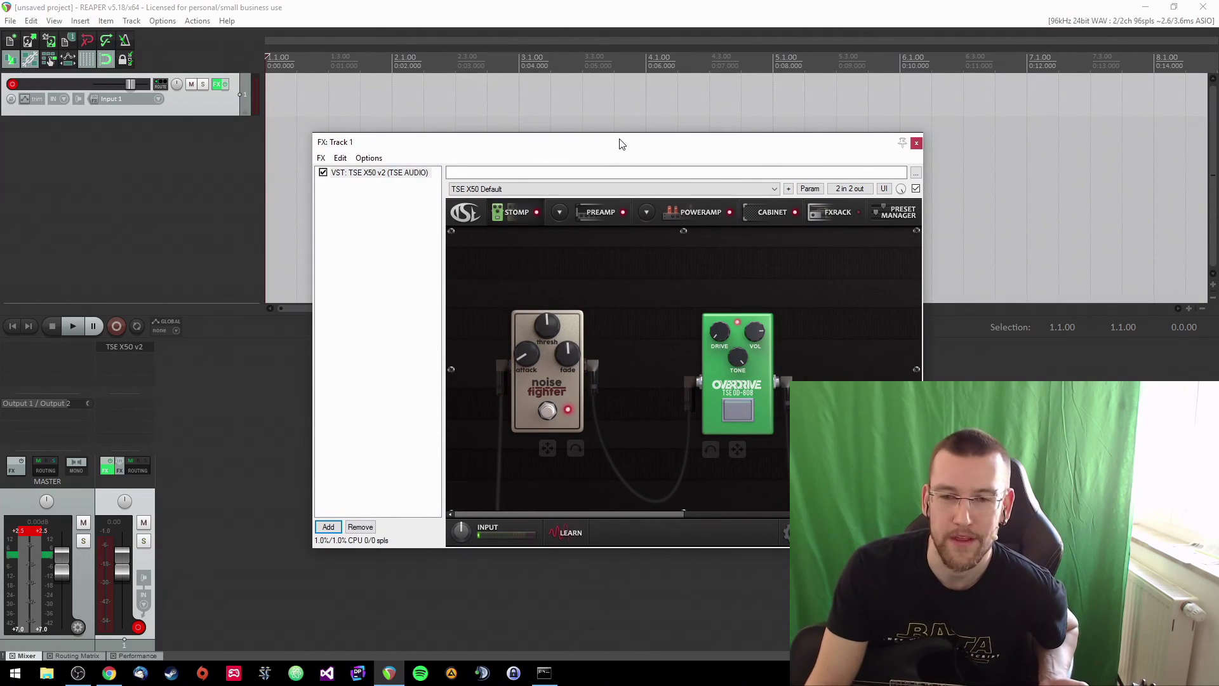